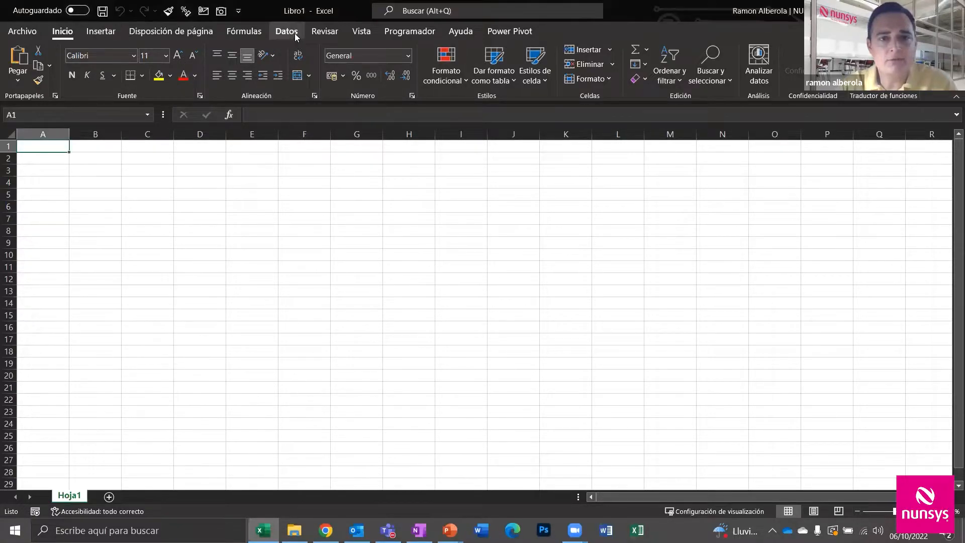
Begin importing data from a web page via Datos > Obtener datos > De la web
left_click(296, 35)
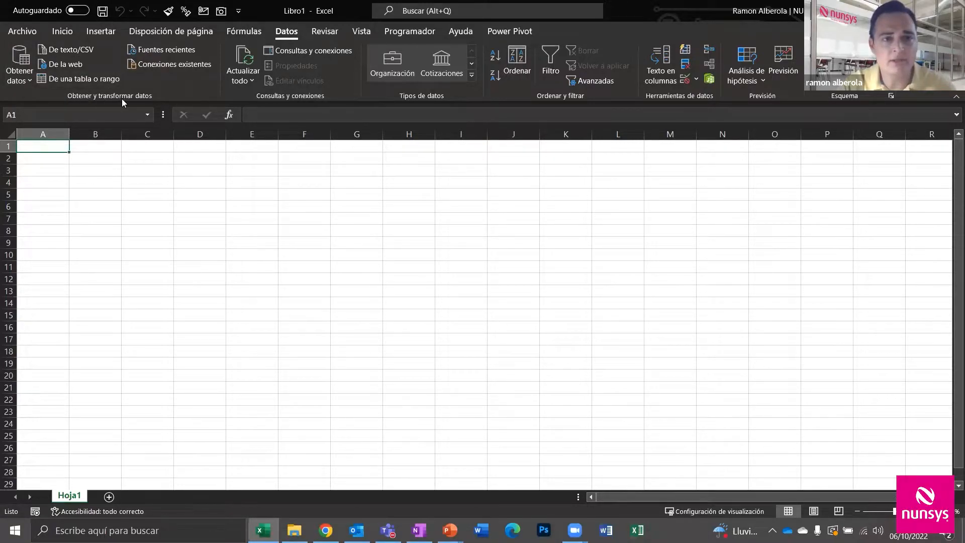
left_click(31, 79)
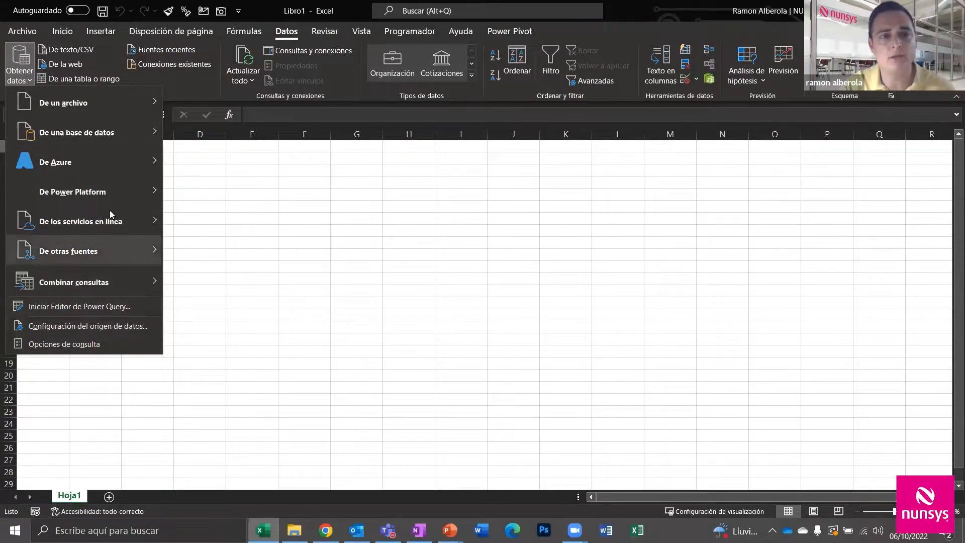
mouse_move(101, 160)
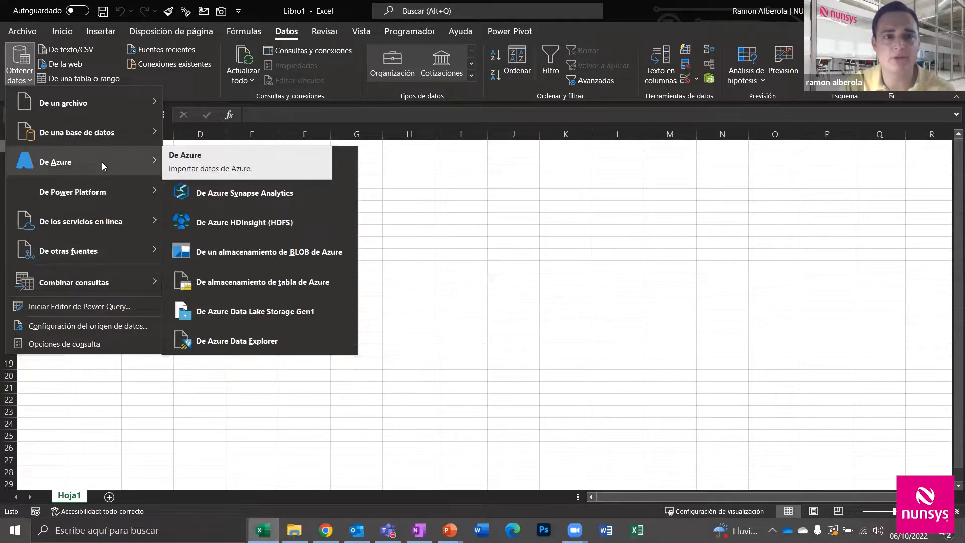
left_click(58, 65)
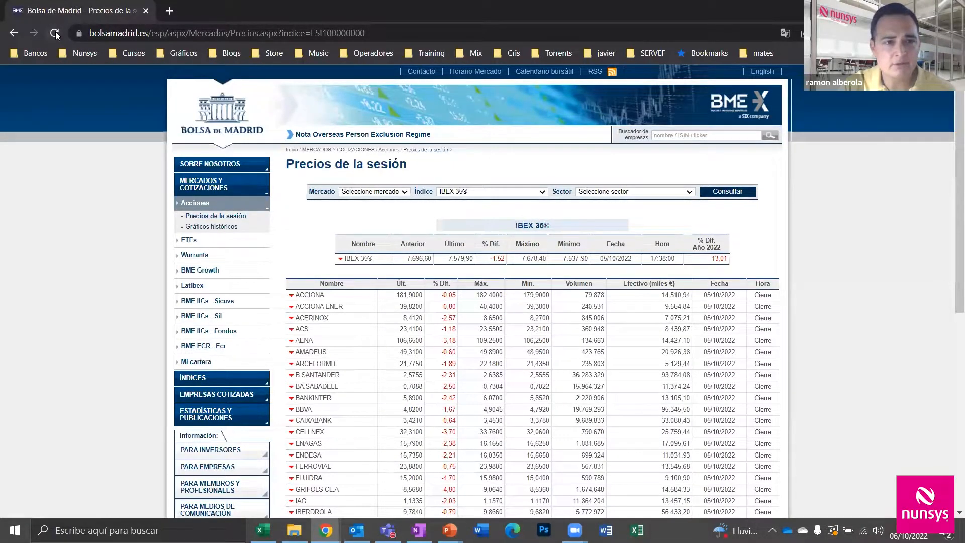
Reload the Bolsa de Madrid IBEX 35 prices page and copy its web address
left_click(55, 33)
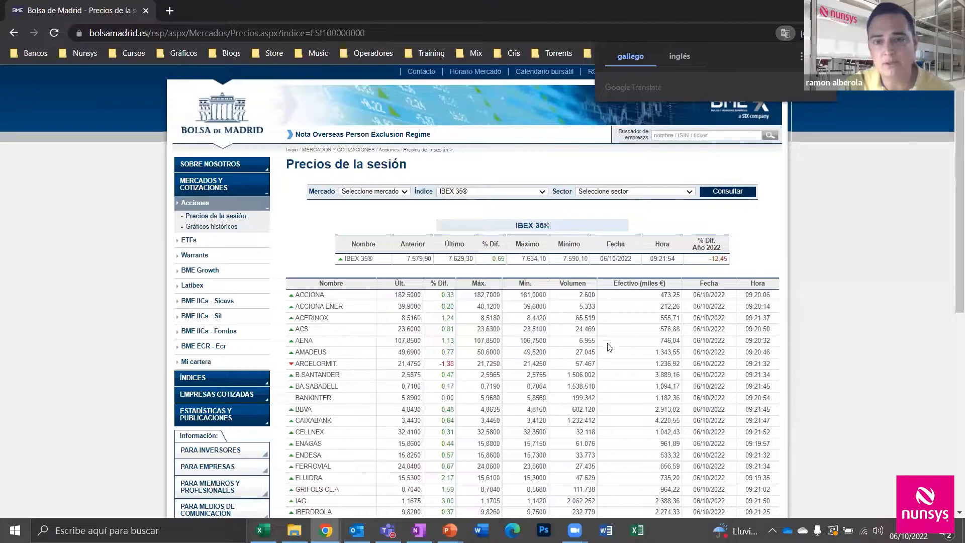
left_click(202, 33)
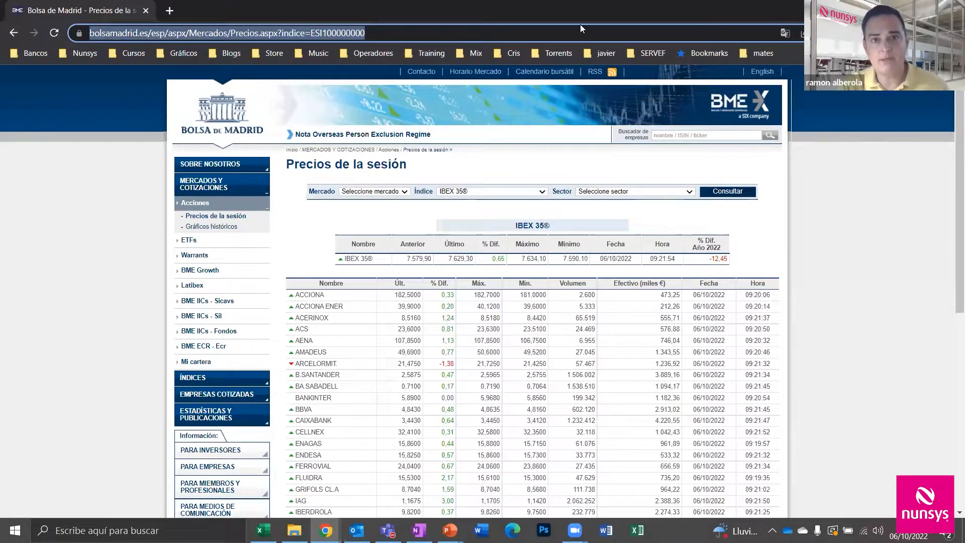
key("alt+Tab")
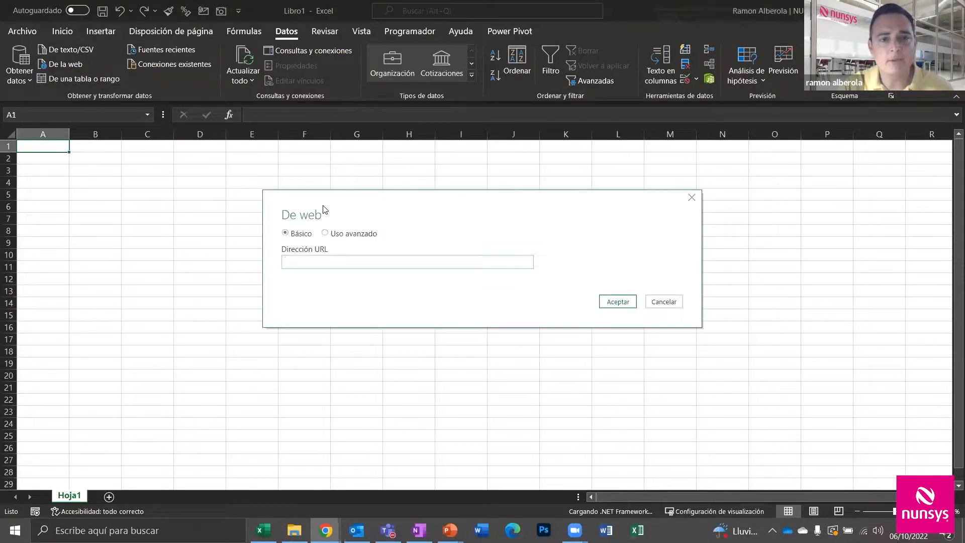
Paste the Bolsa de Madrid page address into the De web dialog and connect
left_click(316, 262)
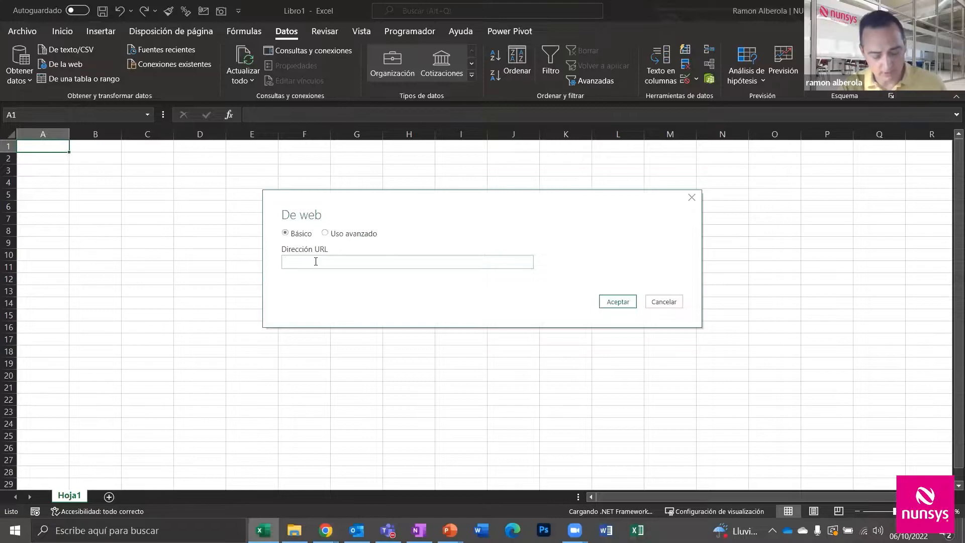
type("https://www.bolsamadrid.es/esp/aspx/Mercados/Precios.aspx?indice=ESI100000000")
left_click(614, 302)
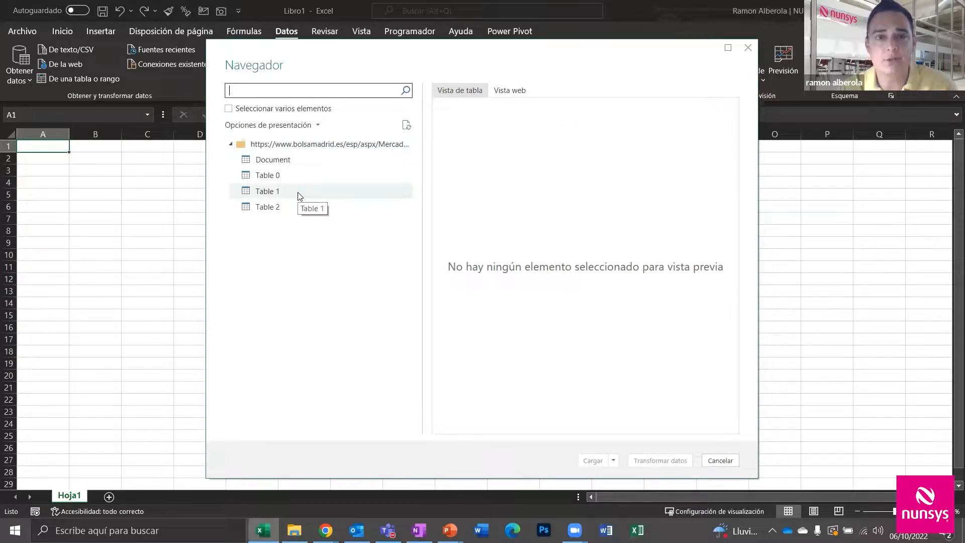
Preview Document, Table 0, Table 1 and Table 2, ending on Table 2's share prices
left_click(280, 166)
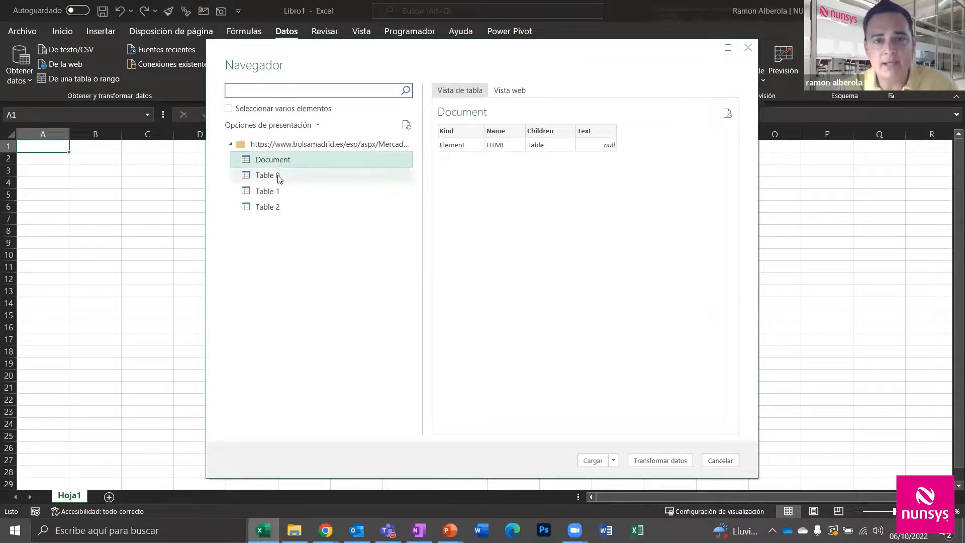
left_click(278, 177)
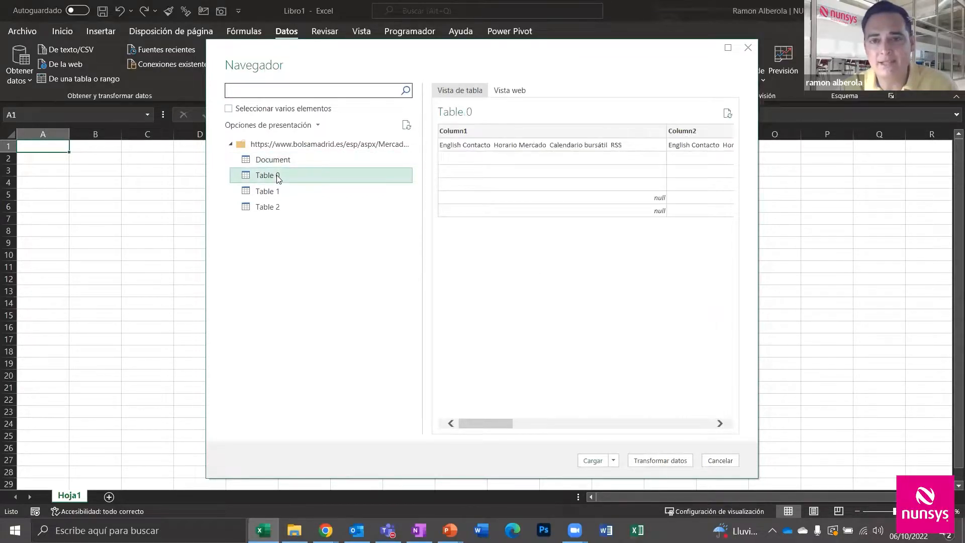
left_click(281, 191)
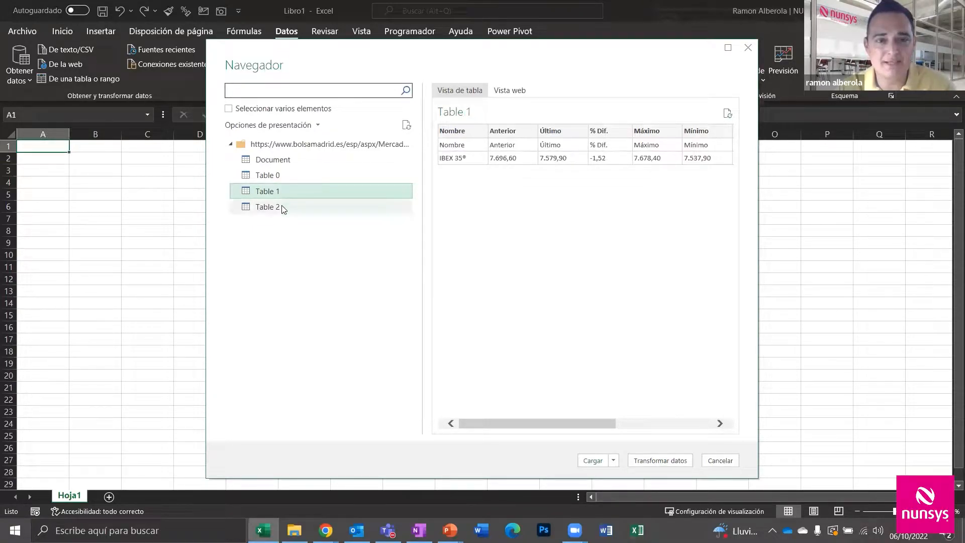
left_click(282, 205)
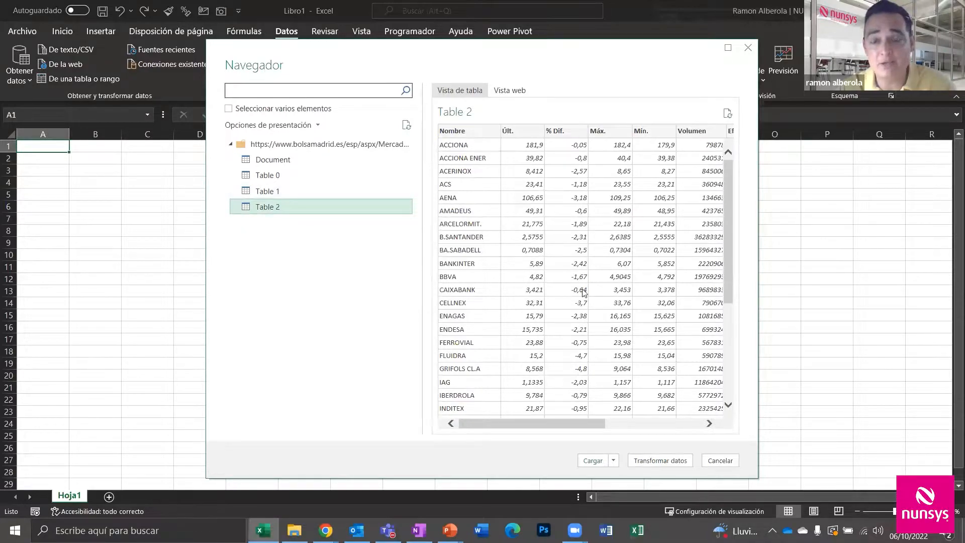
left_click(297, 193)
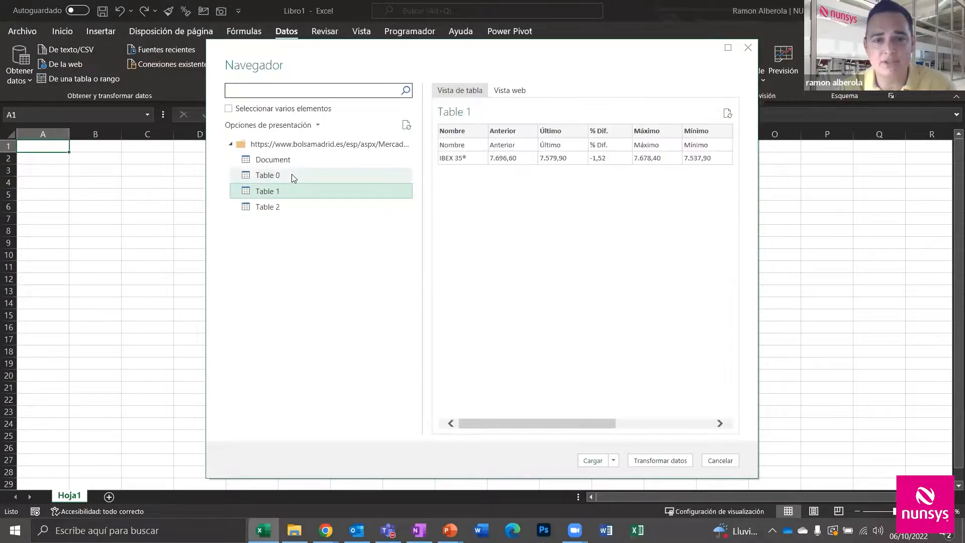
left_click(291, 174)
left_click(261, 192)
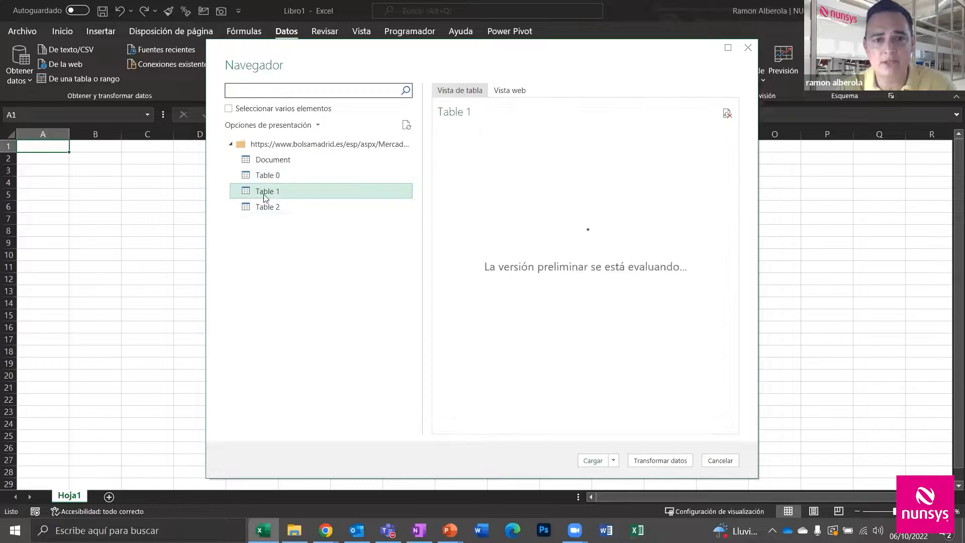
left_click(272, 208)
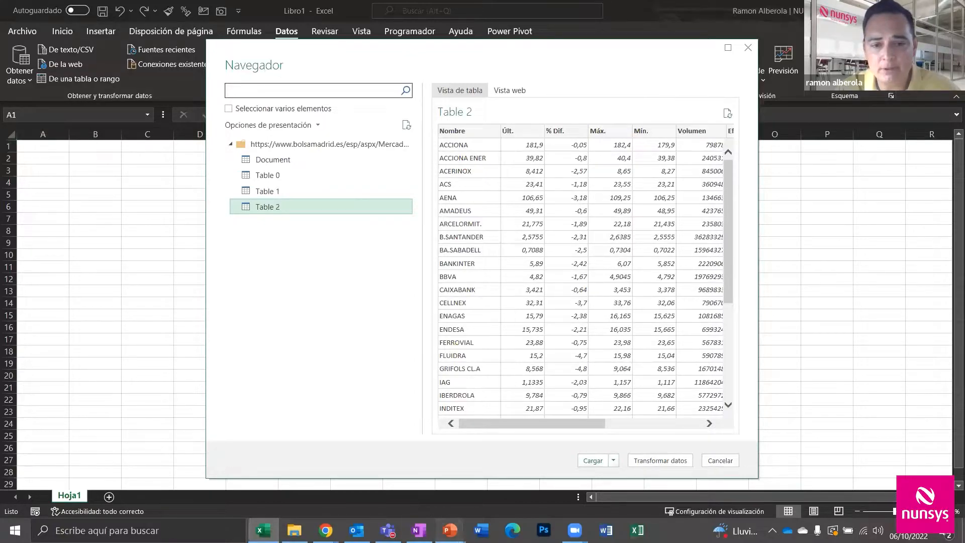
Show the ¿Qué es Power Query? slide in PowerPoint, then return to Excel
mouse_move(450, 530)
left_click(481, 481)
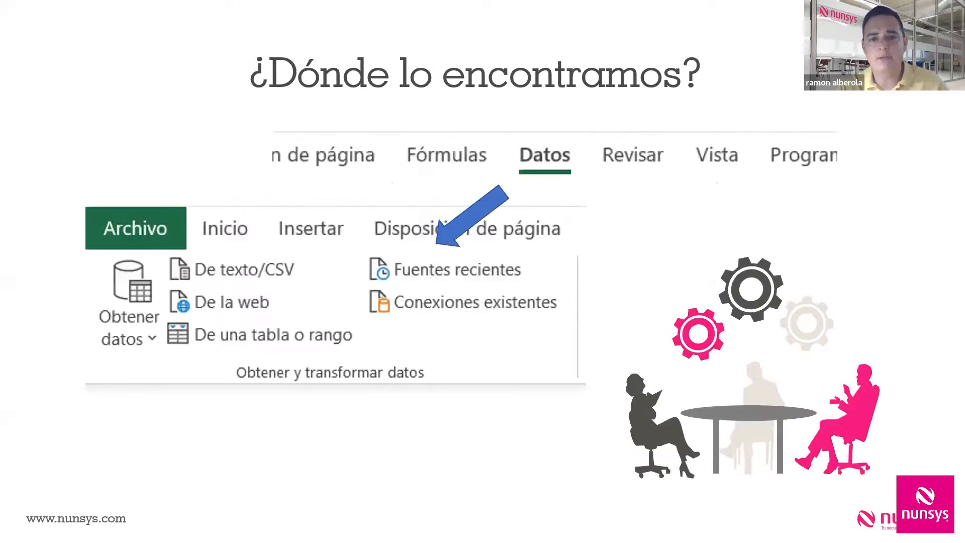
key("Left")
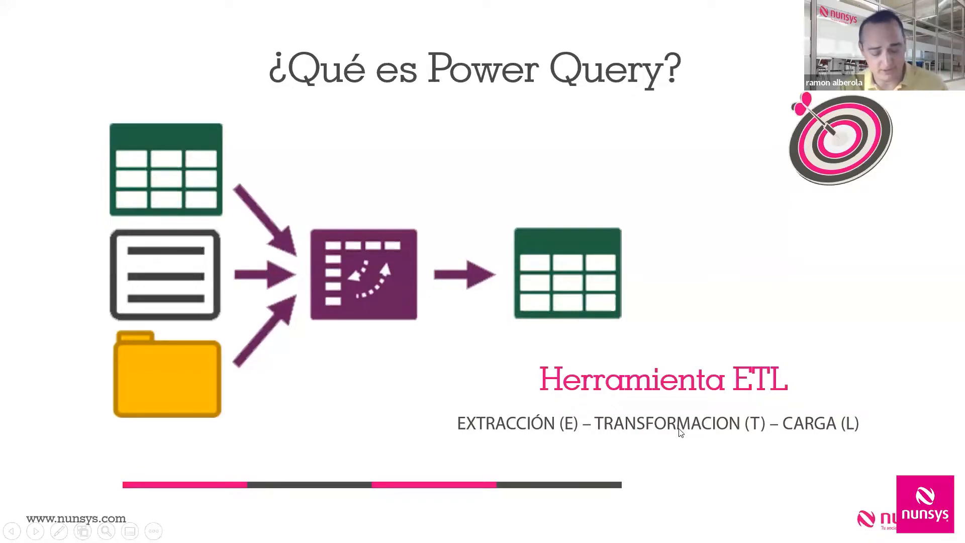
key("alt+Tab")
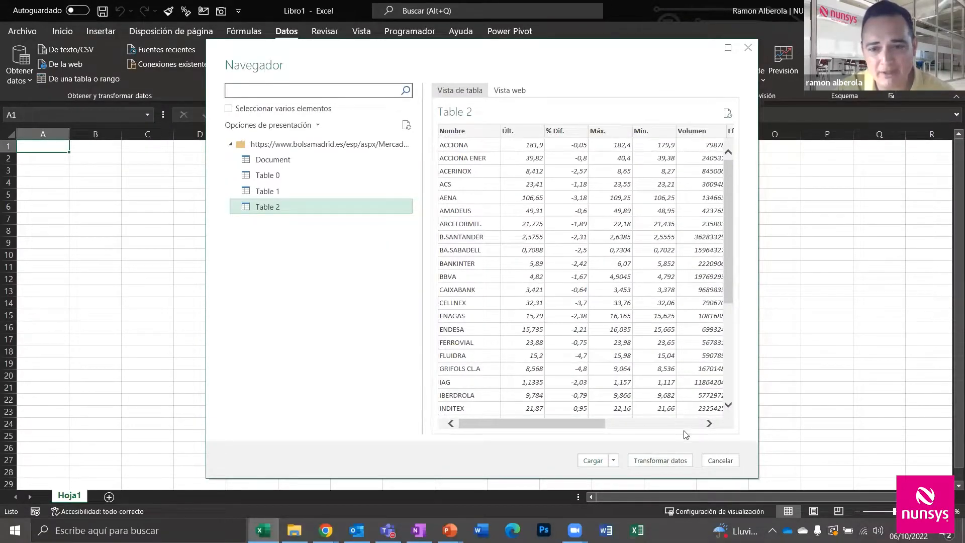
Open Table 2 in the Power Query Editor with Transformar datos instead of loading it
left_click(676, 461)
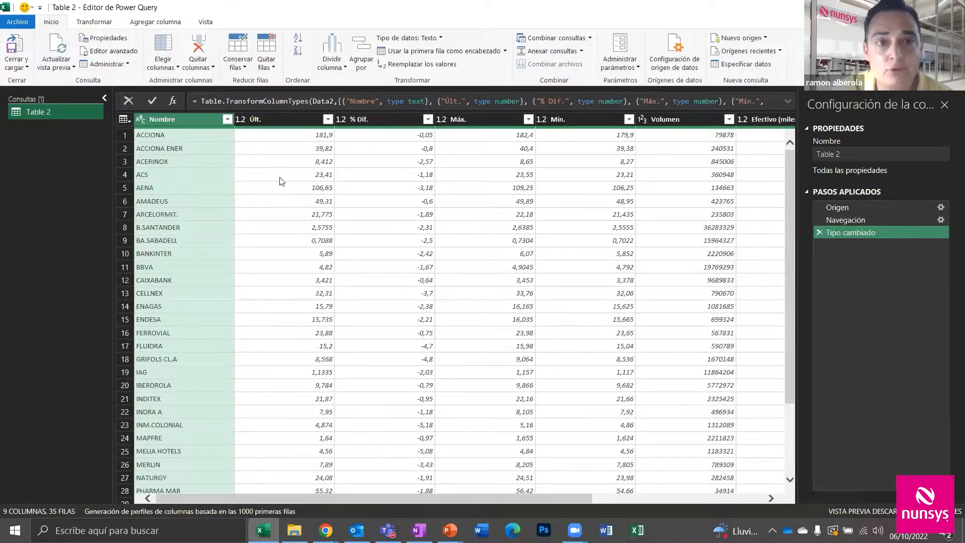
Change the Últ. column to currency, replacing the existing type conversion
left_click(293, 118)
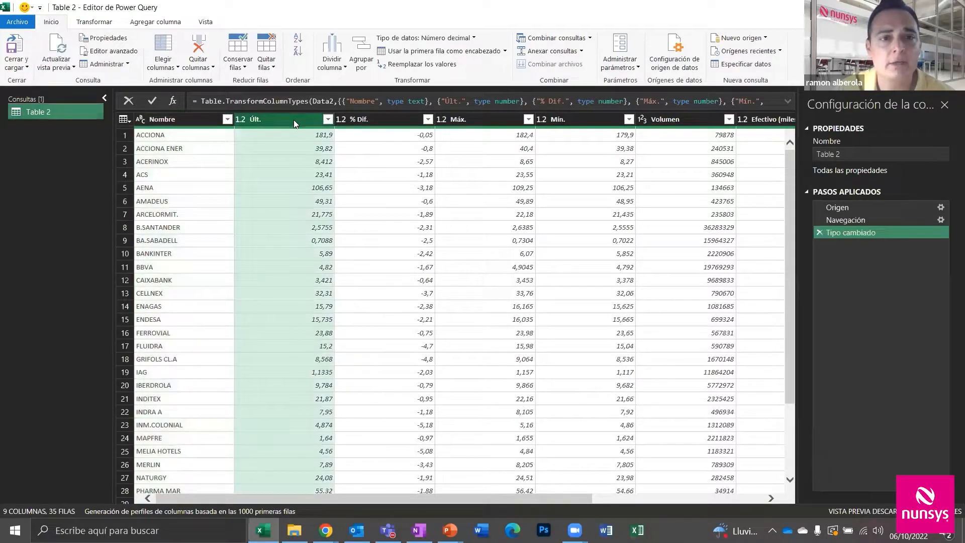
left_click(238, 120)
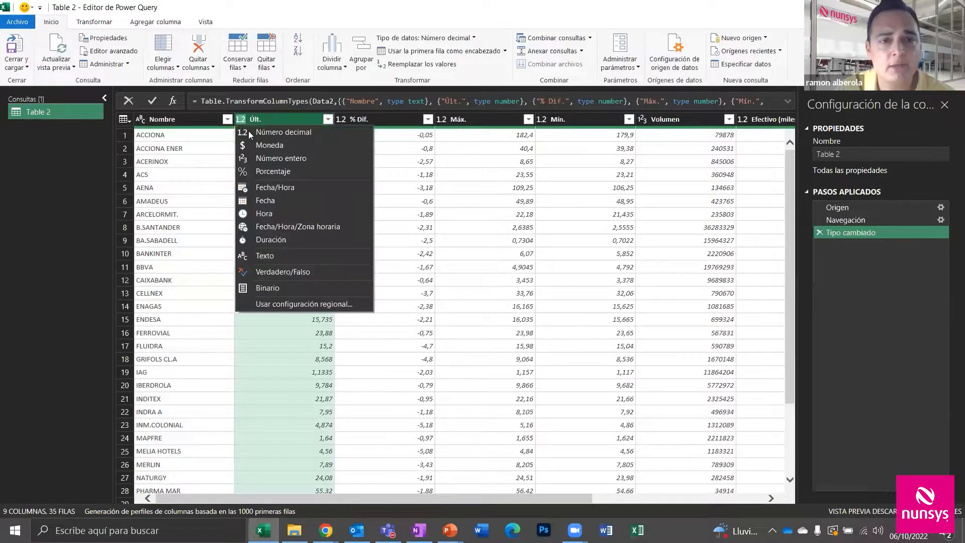
left_click(282, 145)
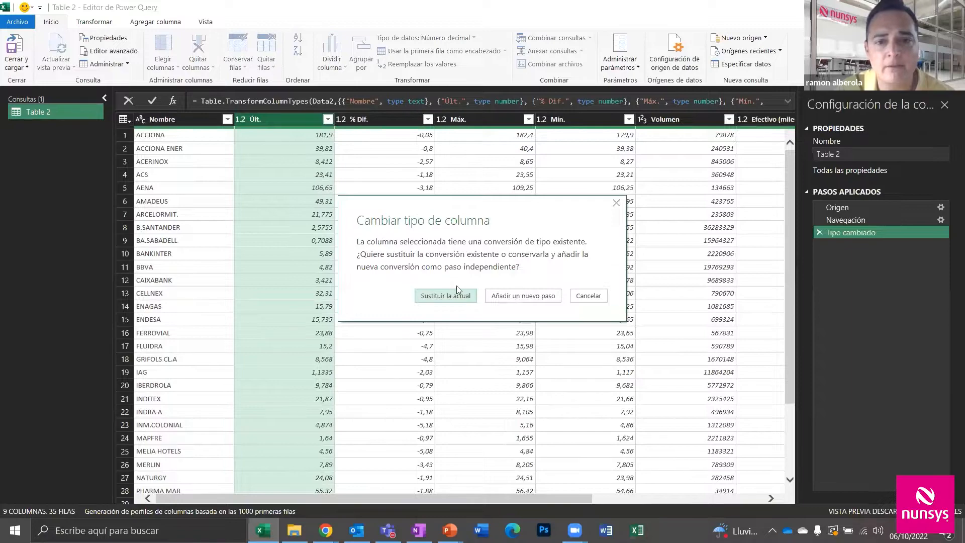
left_click(617, 205)
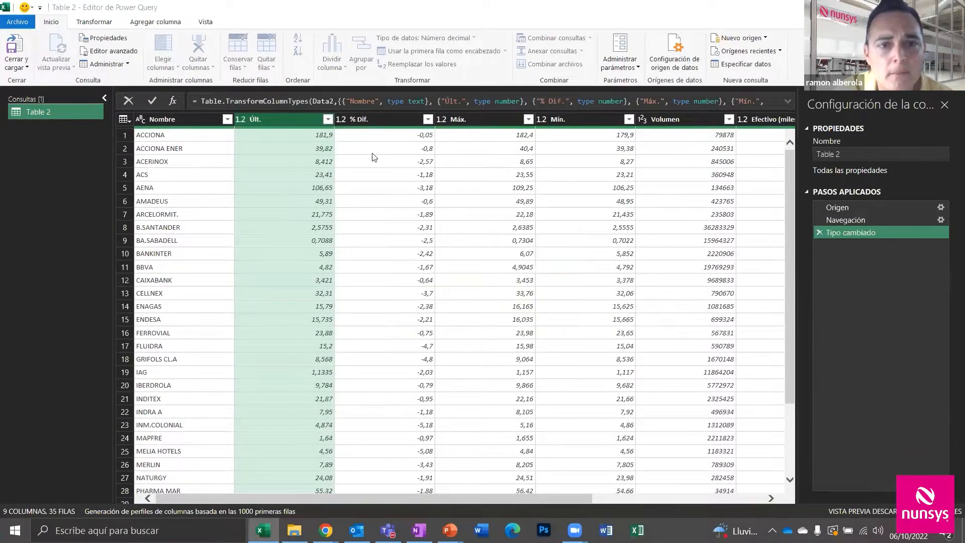
left_click(240, 121)
left_click(264, 146)
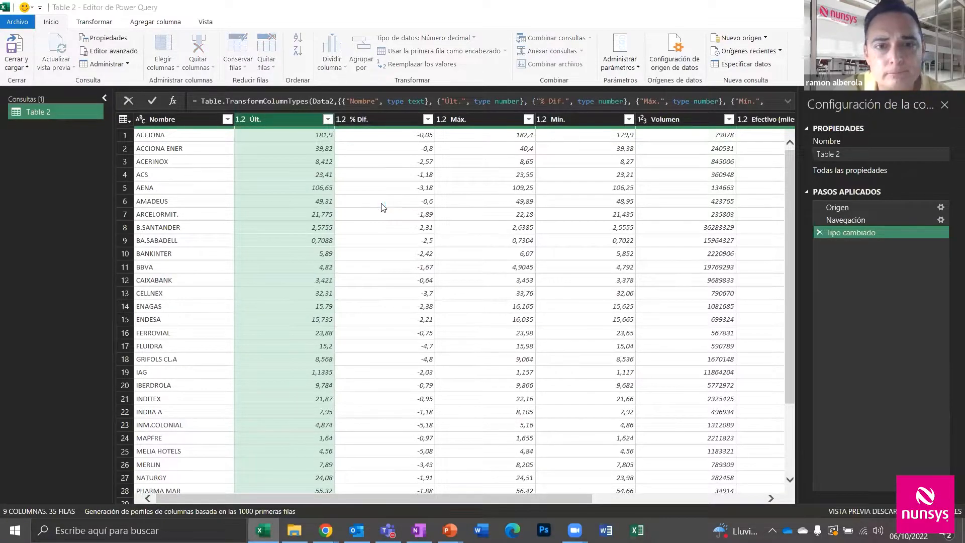
left_click(445, 295)
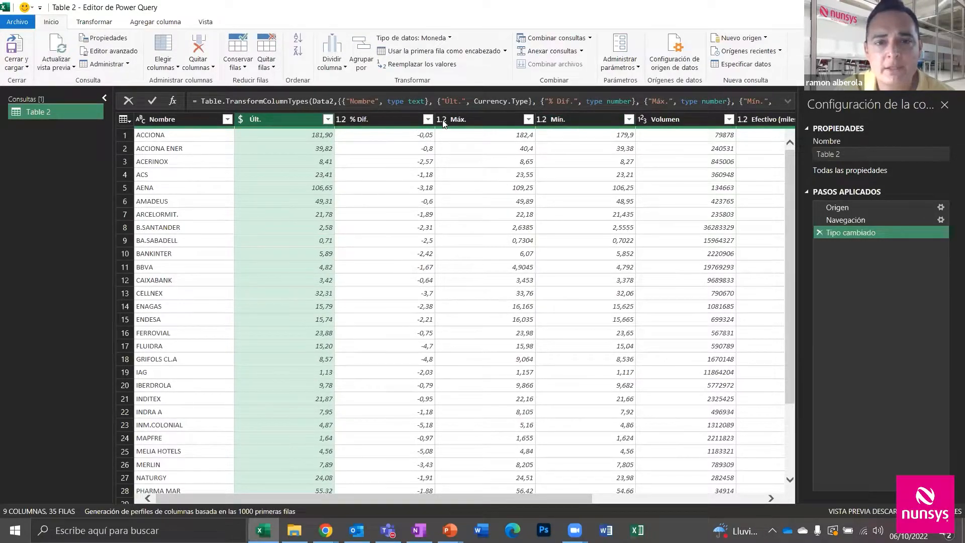
Remove the Máx., Mín., Volumen and Efectivo (miles €) columns
left_click(466, 120)
left_click(558, 119, "ctrl")
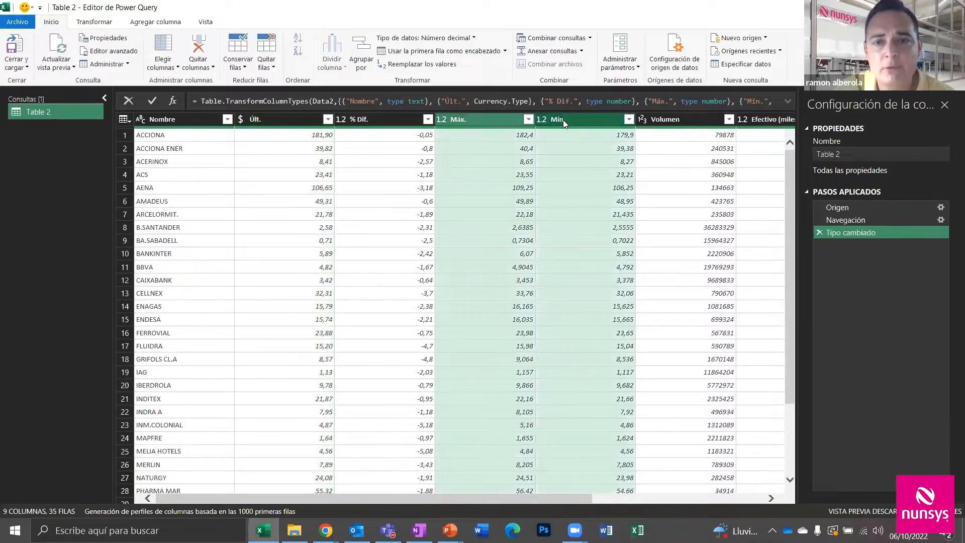
left_click(684, 117, "ctrl")
left_click(753, 121, "ctrl")
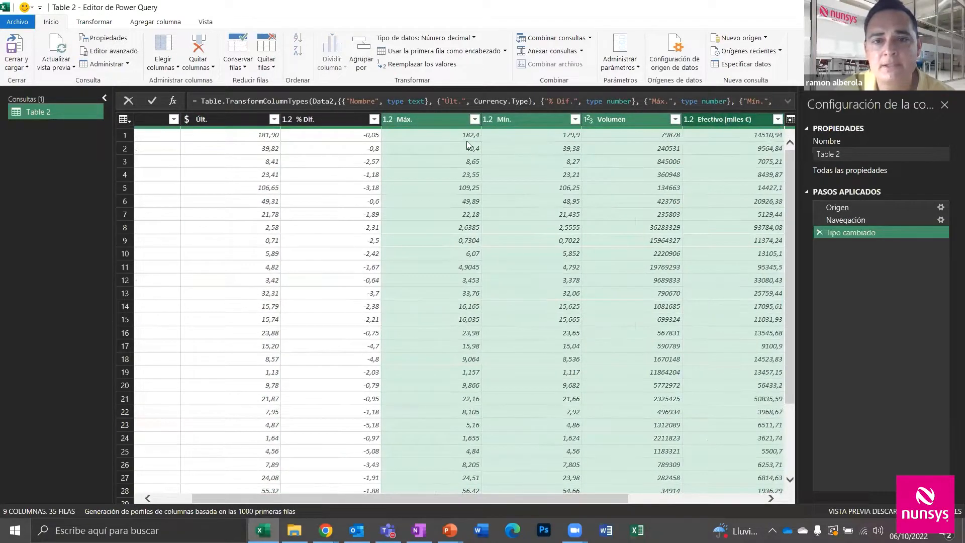
left_click(198, 40)
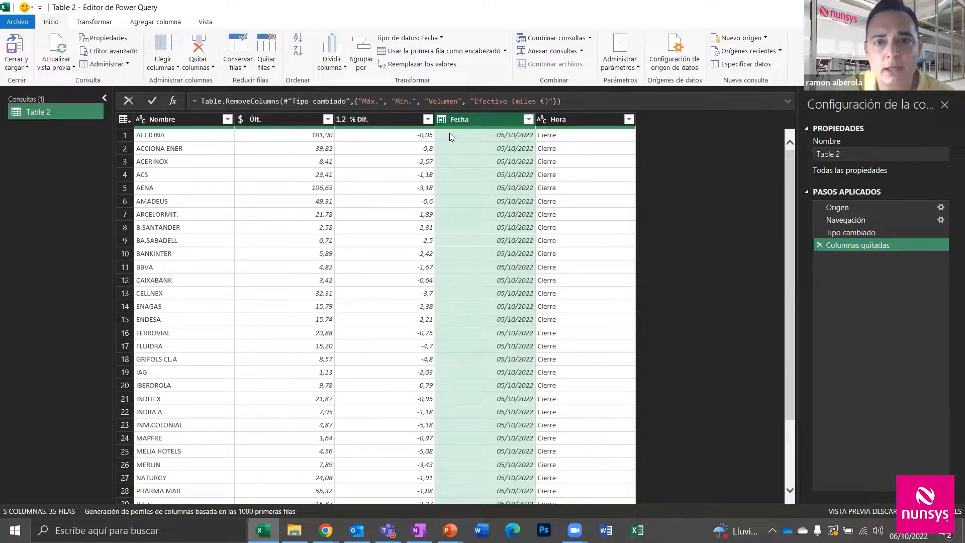
Set the Hora column to a time type, which turns its values into Error
left_click(558, 119)
left_click(542, 120)
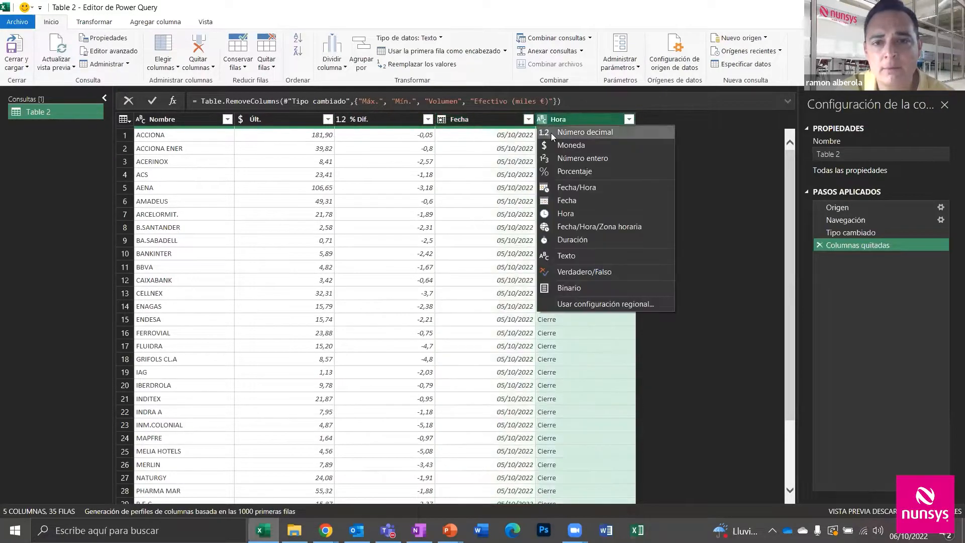
left_click(583, 211)
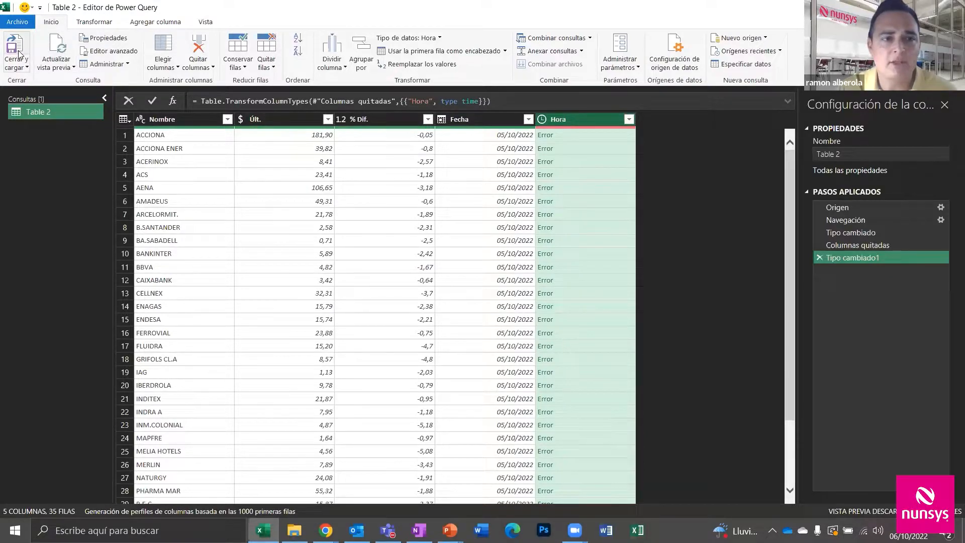
Choose Cerrar y cargar en... to decide where the query results load
left_click(17, 67)
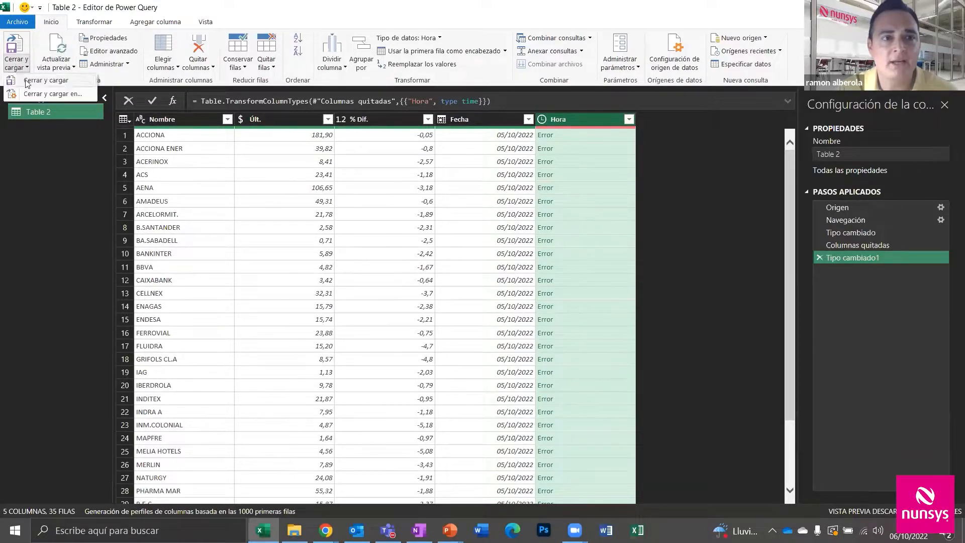
left_click(37, 91)
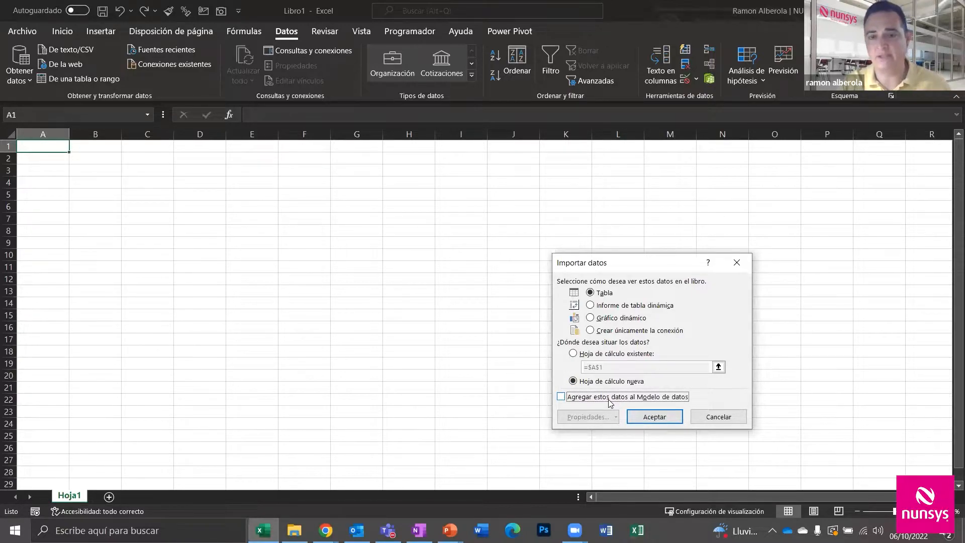
Load Table 2 as a table on a new worksheet and refresh the query twice
left_click(654, 417)
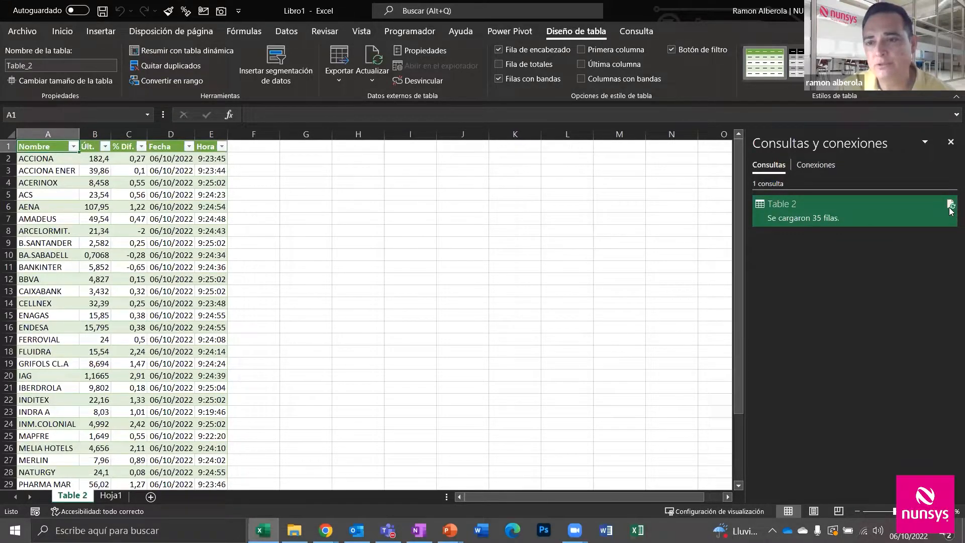
mouse_move(951, 210)
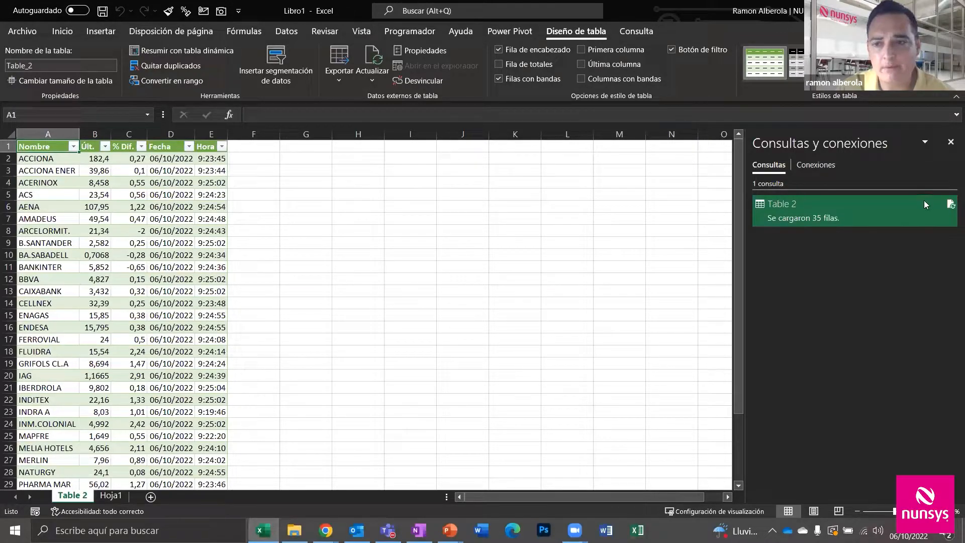
left_click(950, 204)
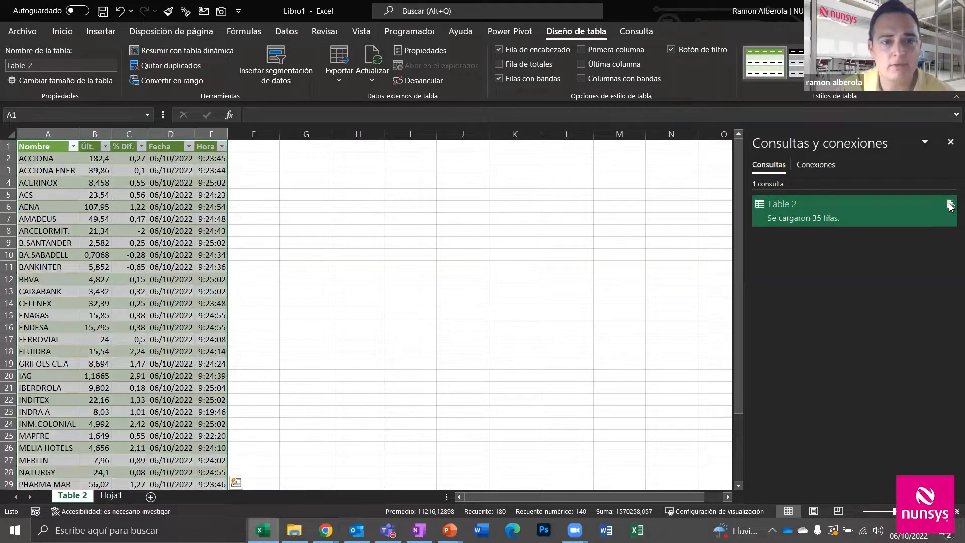
left_click(950, 205)
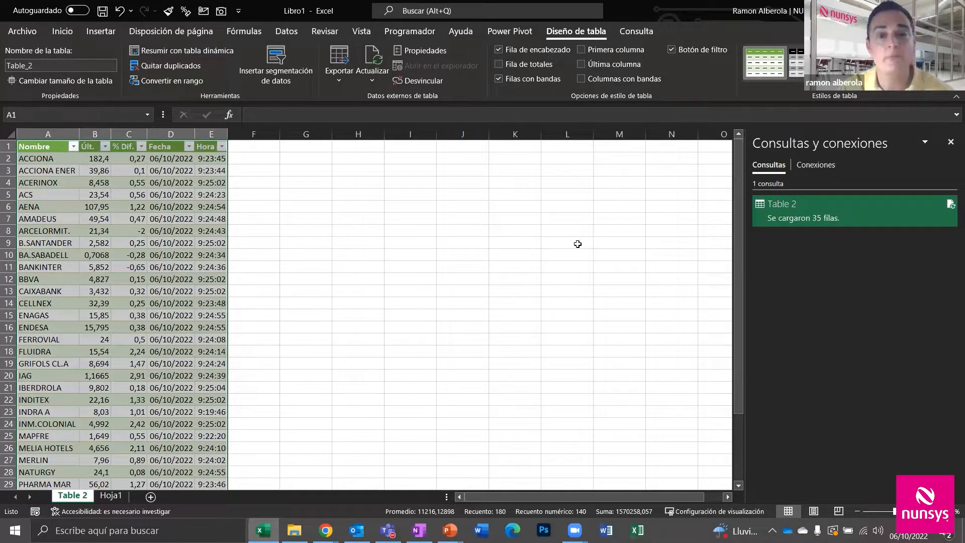
mouse_move(949, 203)
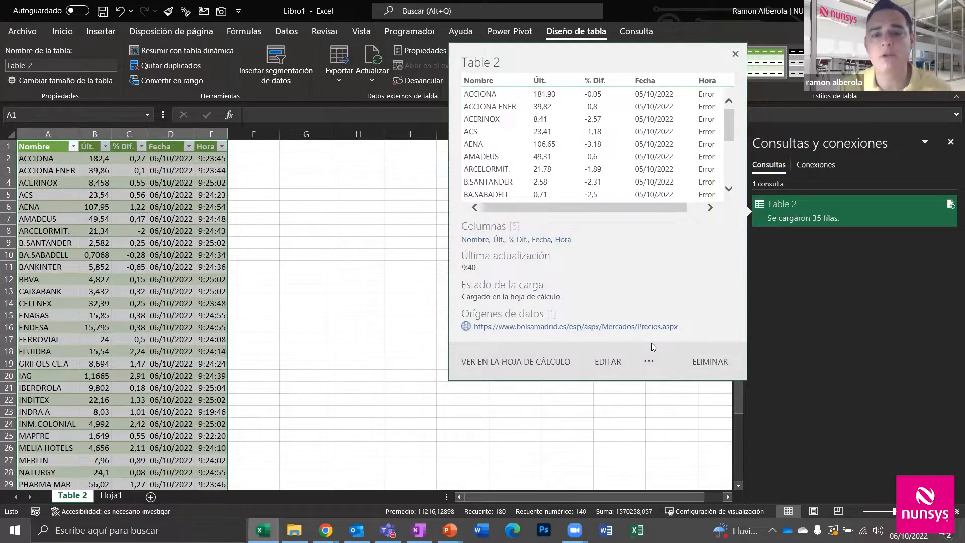
left_click(644, 445)
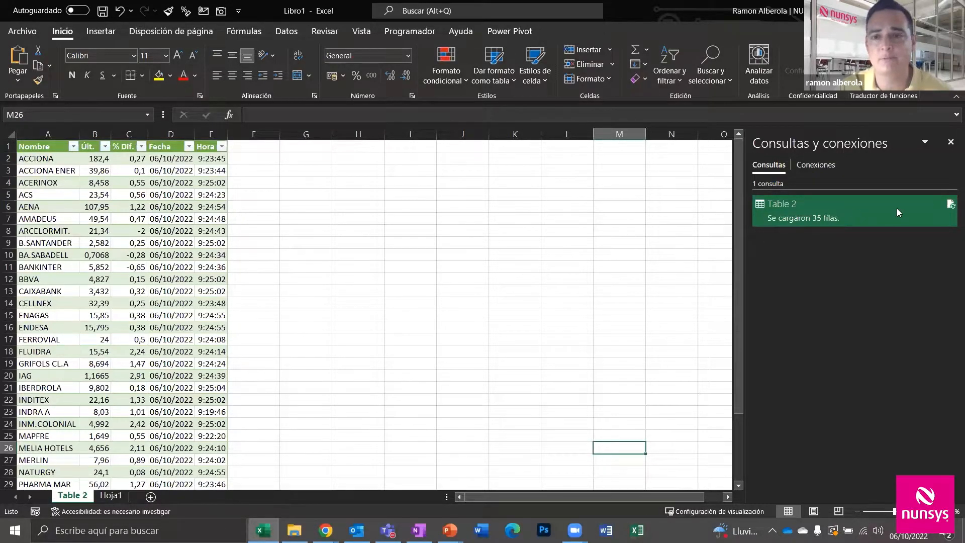
Refresh Table 2 with the latest prices and toggle the Consultas y conexiones pane off and on
left_click(951, 204)
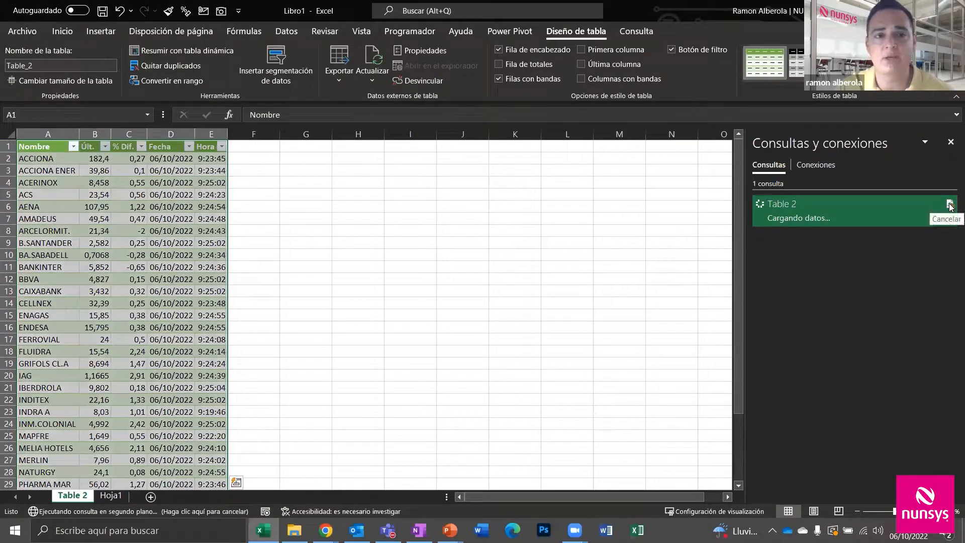
mouse_move(951, 206)
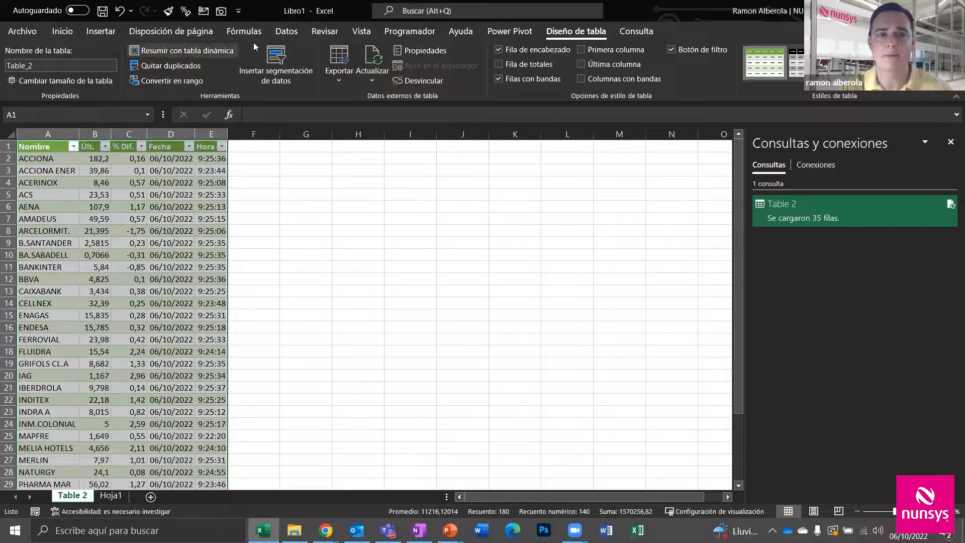
left_click(289, 33)
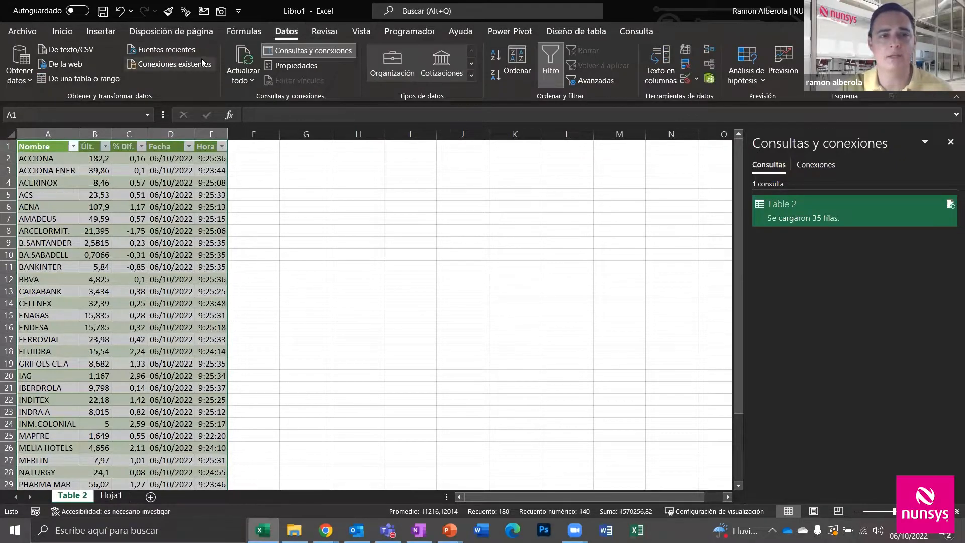
left_click(950, 141)
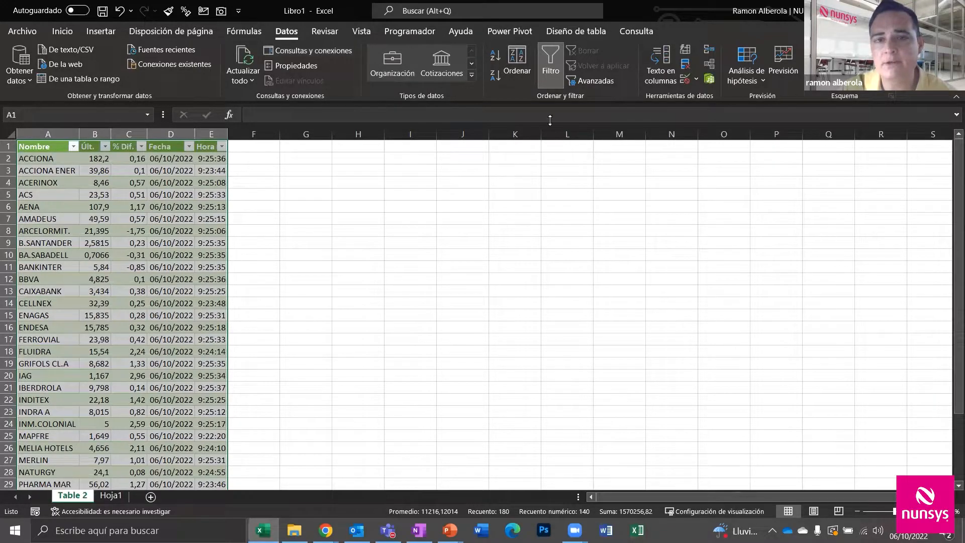
left_click(308, 50)
Open the Table 2 query for editing, then visit and leave the File page
mouse_move(805, 218)
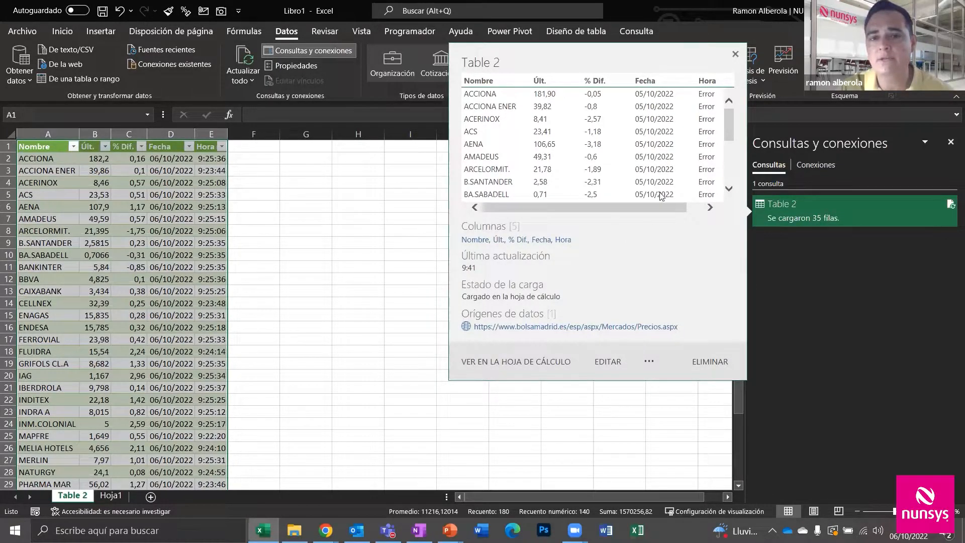
double_click(843, 213)
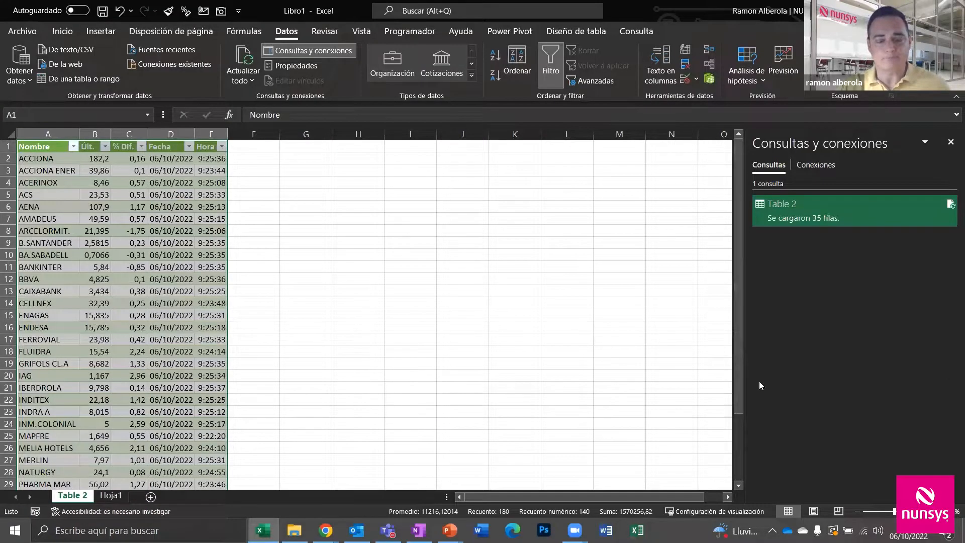
key("alt+Tab")
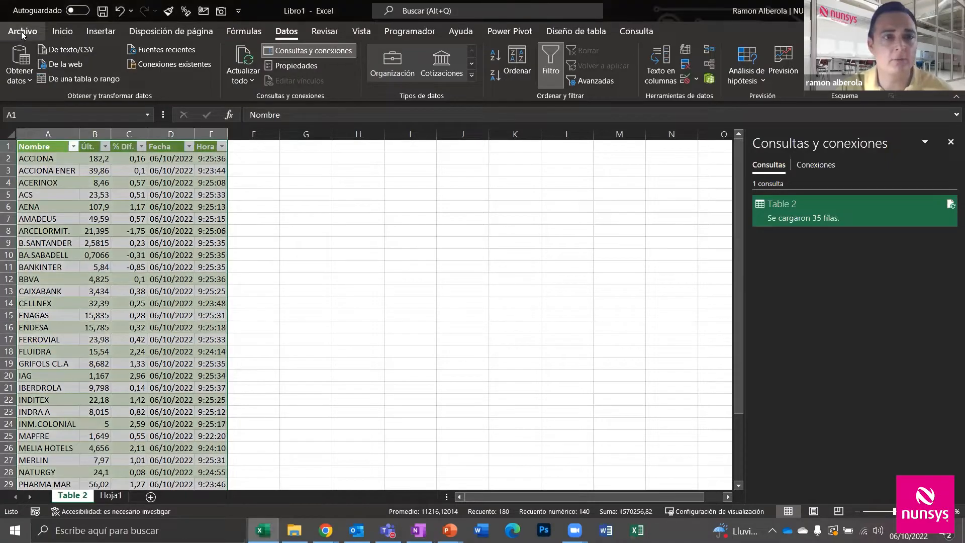
left_click(21, 31)
left_click(20, 35)
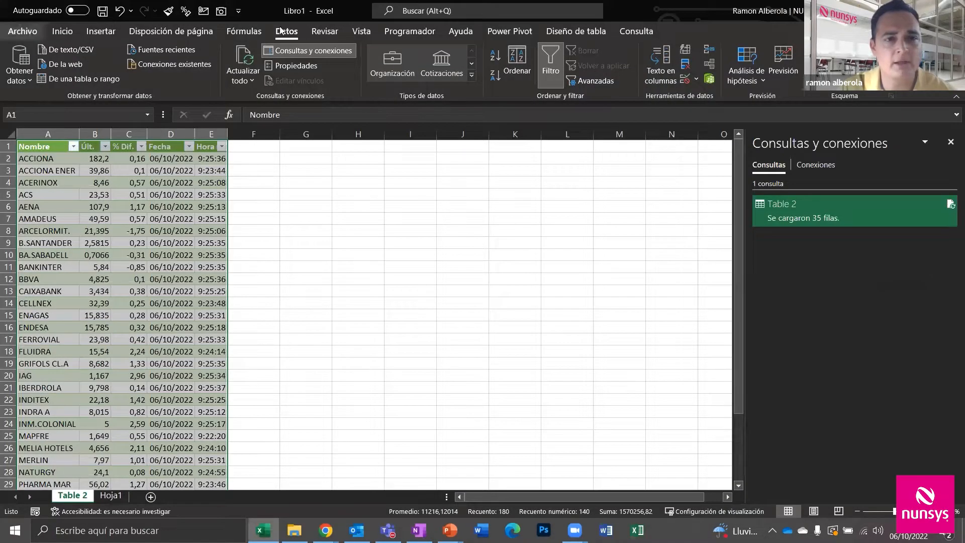
Connect to Microsoft Exchange Online using the mailbox's e-mail address
left_click(19, 64)
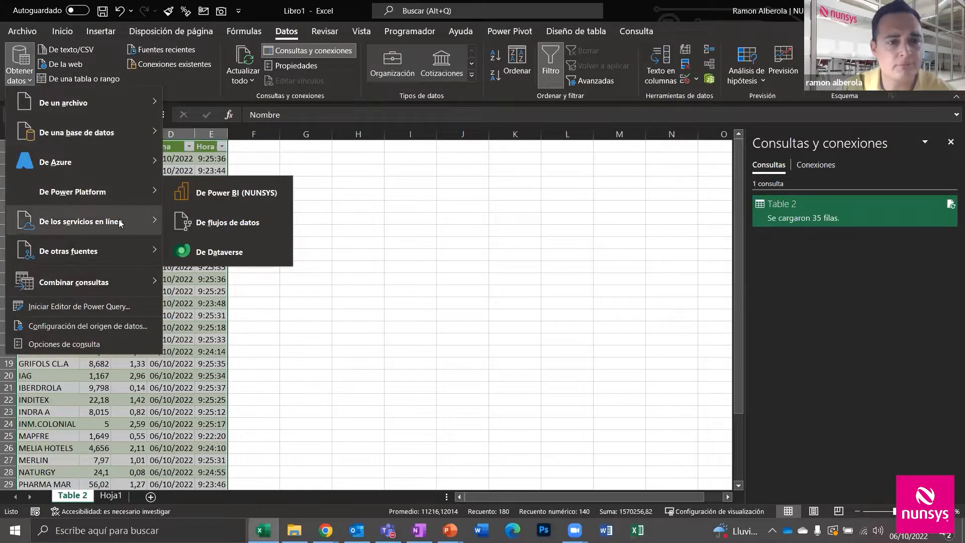
mouse_move(119, 220)
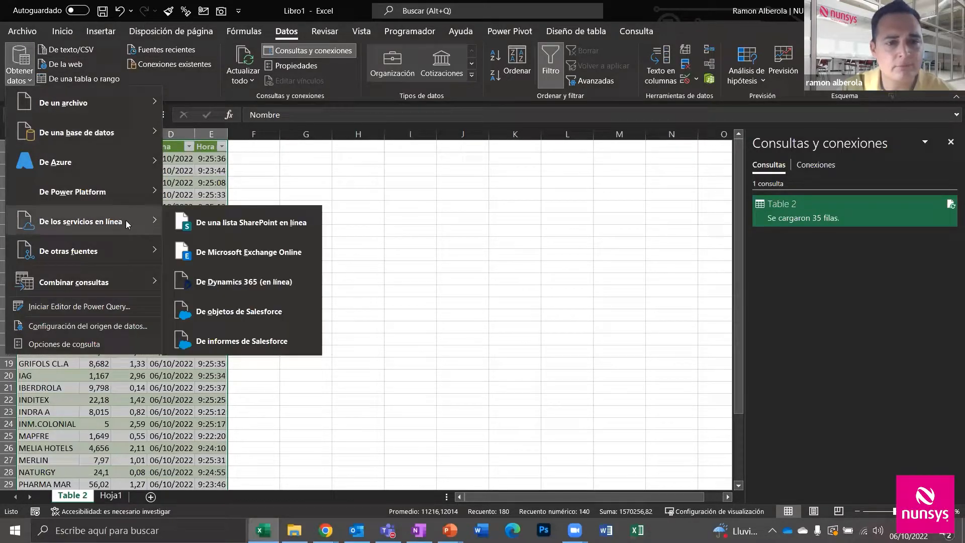
left_click(234, 255)
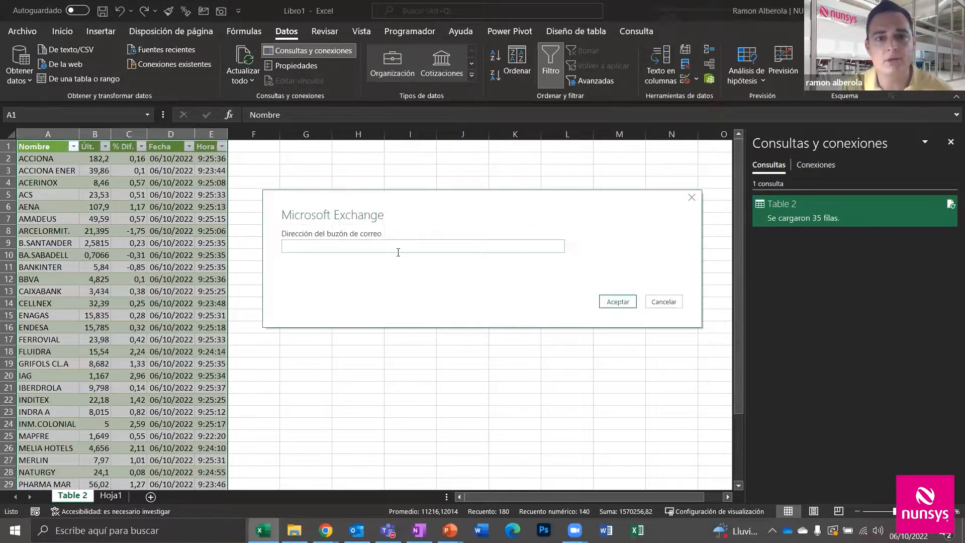
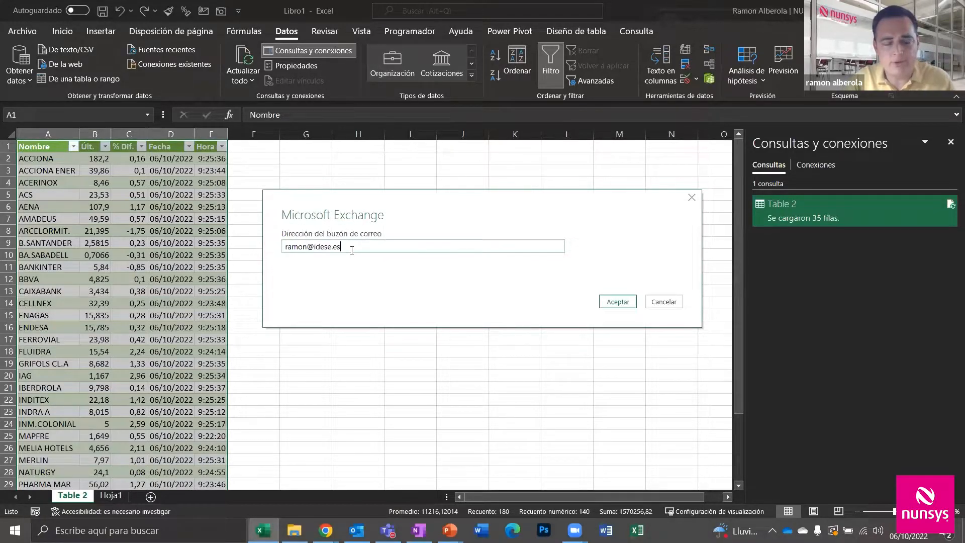
key("Return")
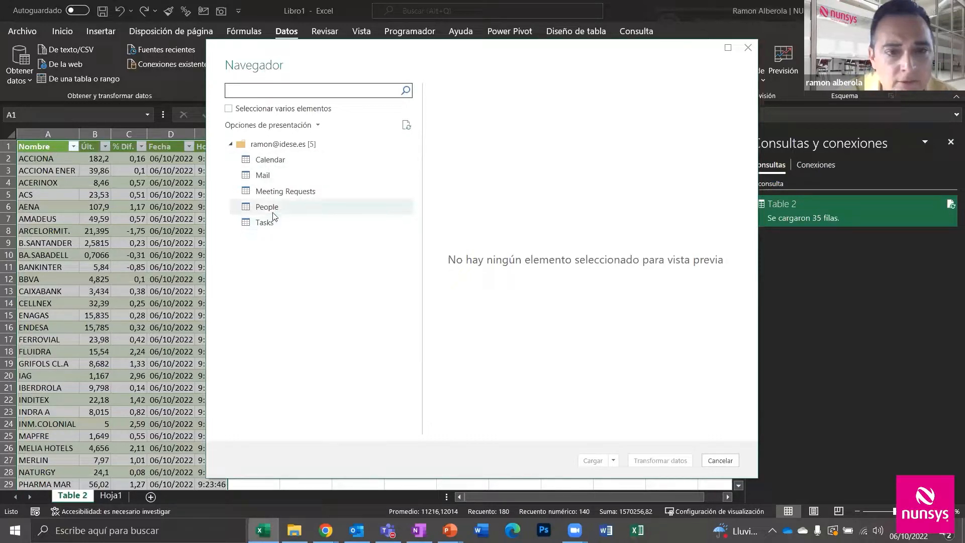
Select the mailbox's Calendar table and send it to the Power Query Editor
left_click(269, 161)
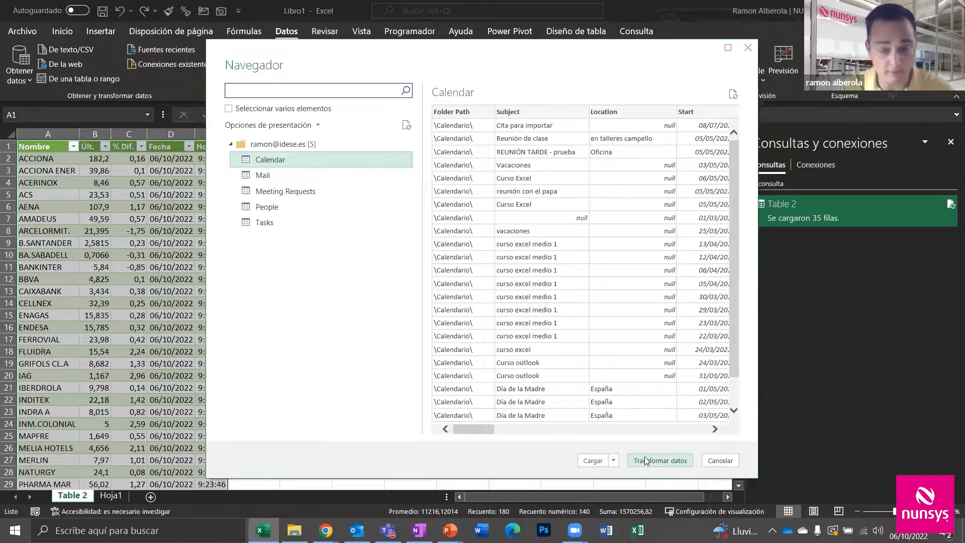
left_click(598, 462)
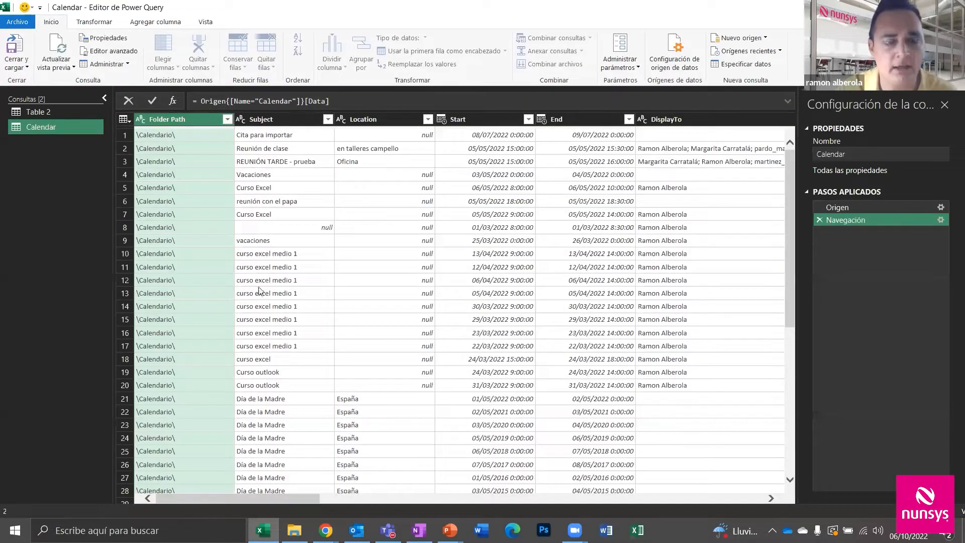
Filter the Location column to exclude España
scroll(251, 415, "down", 3)
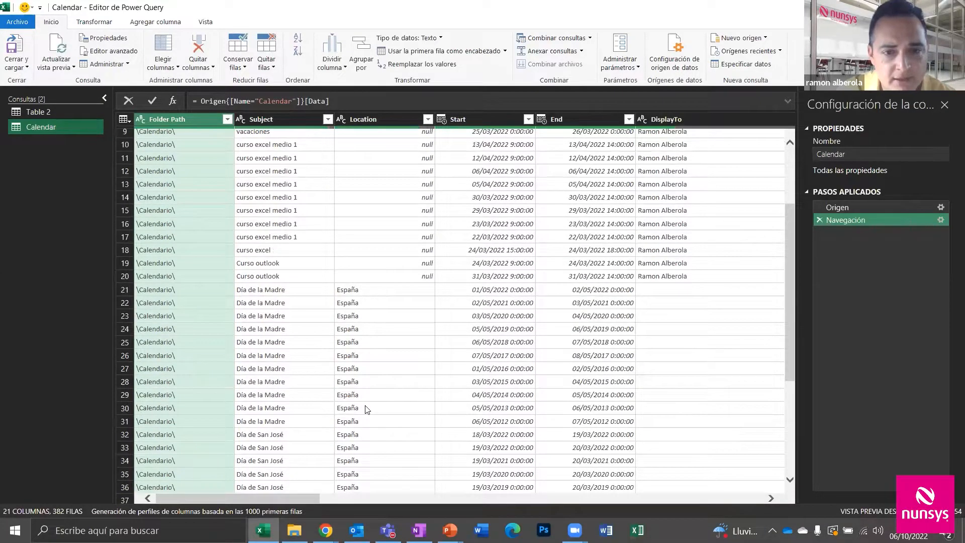
scroll(356, 393, "up", 3)
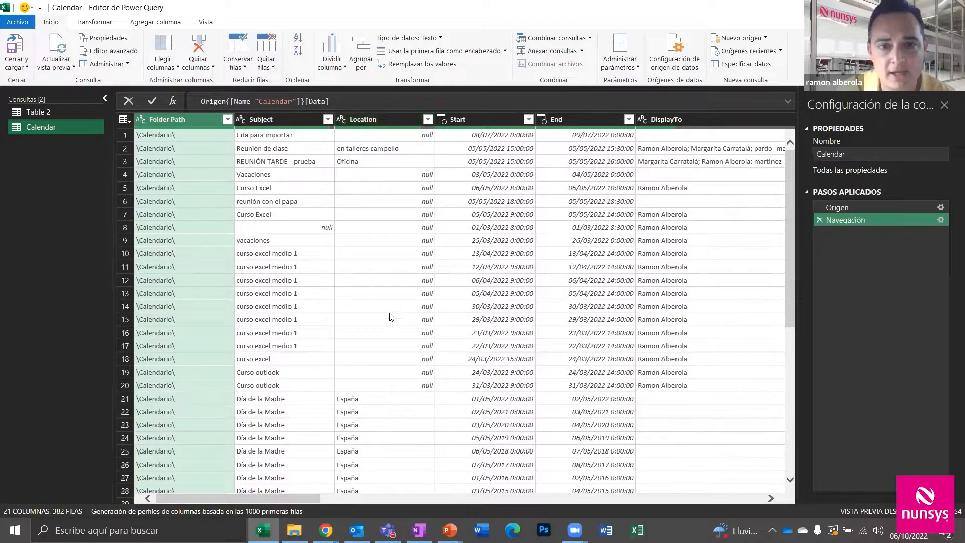
left_click(428, 119)
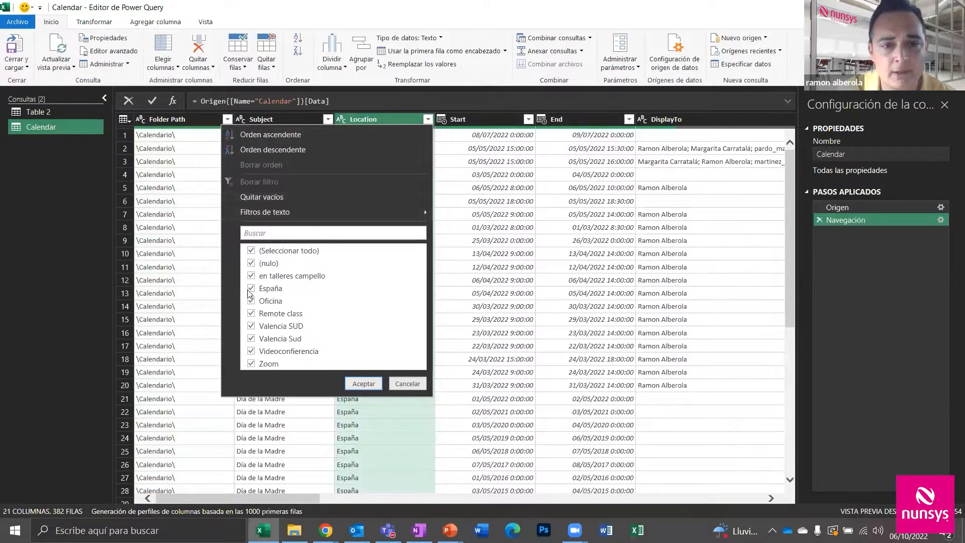
left_click(265, 289)
left_click(363, 384)
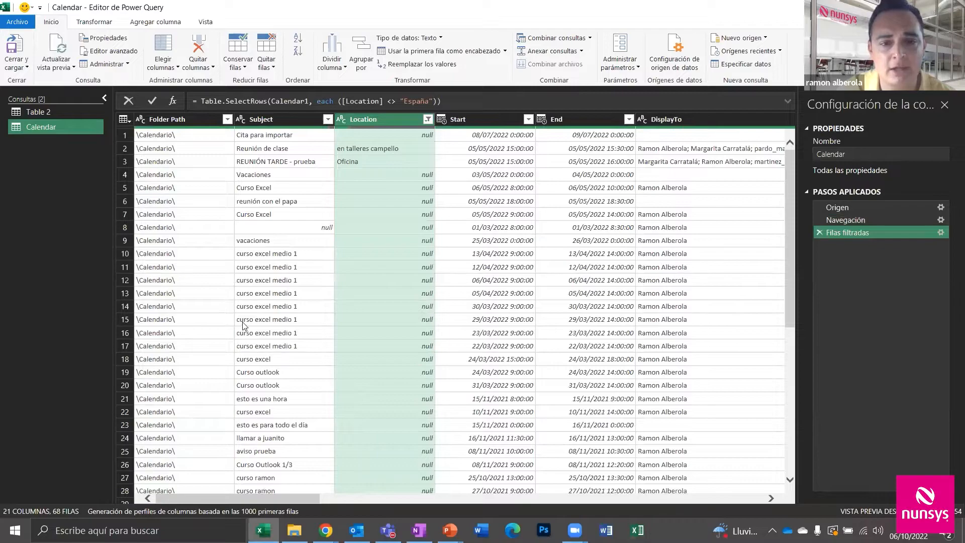
Filter out rows with a null Subject, leaving 67 rows
scroll(246, 328, "down", 7)
scroll(267, 326, "up", 7)
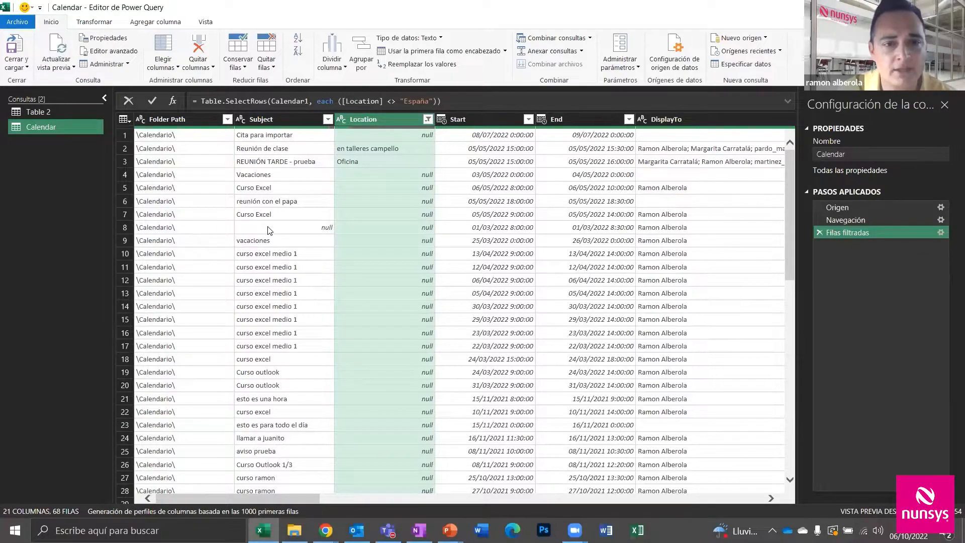
key("ctrl")
scroll(270, 236, "down", 8)
scroll(270, 234, "up", 8)
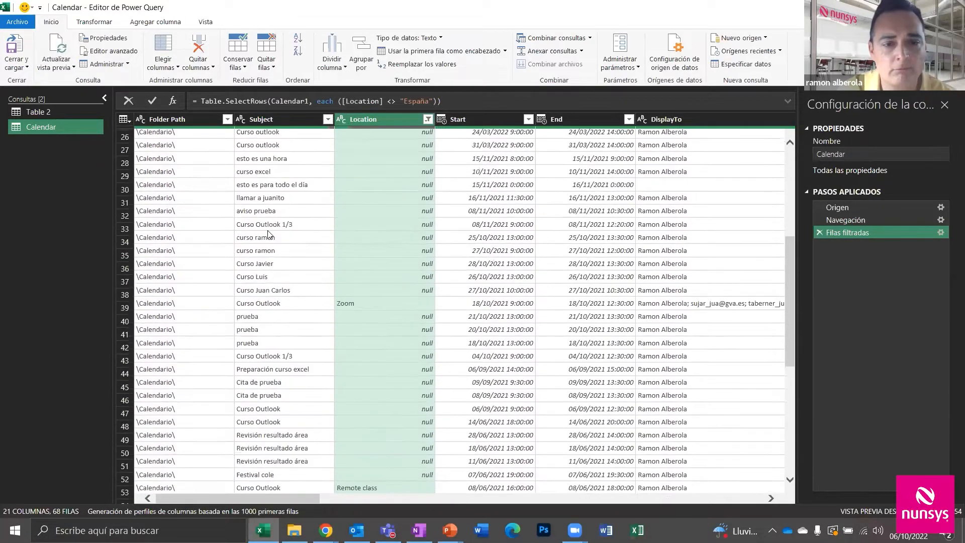
left_click(327, 120)
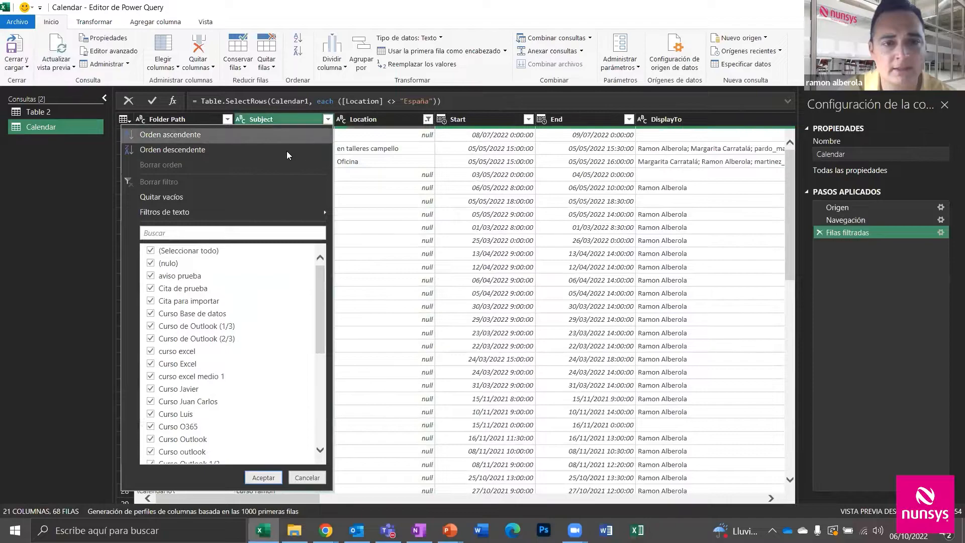
left_click(152, 264)
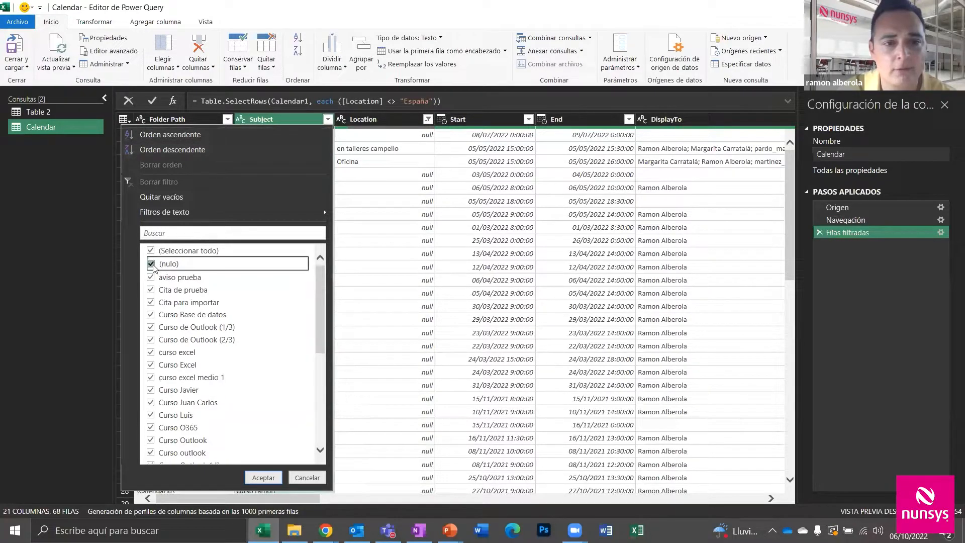
left_click(262, 477)
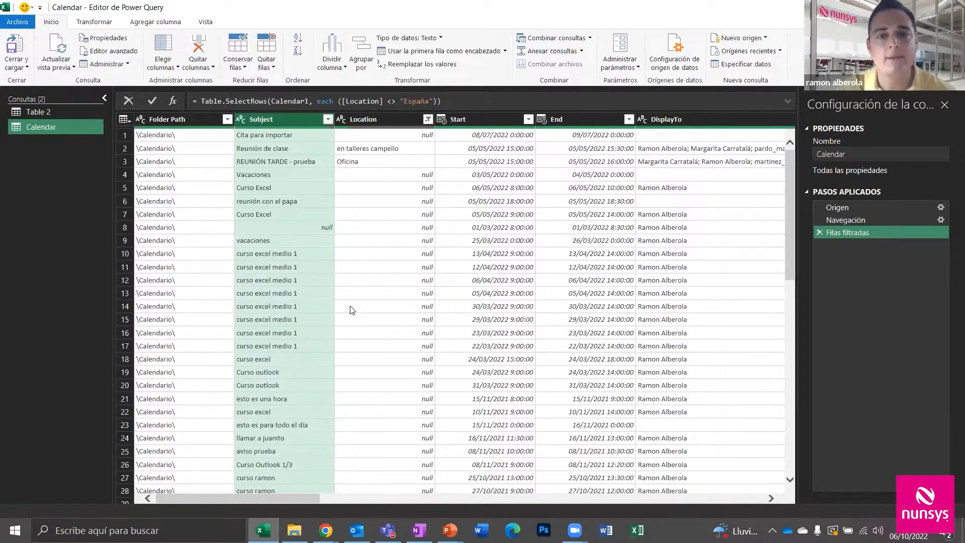
left_click_drag(304, 499, 183, 491)
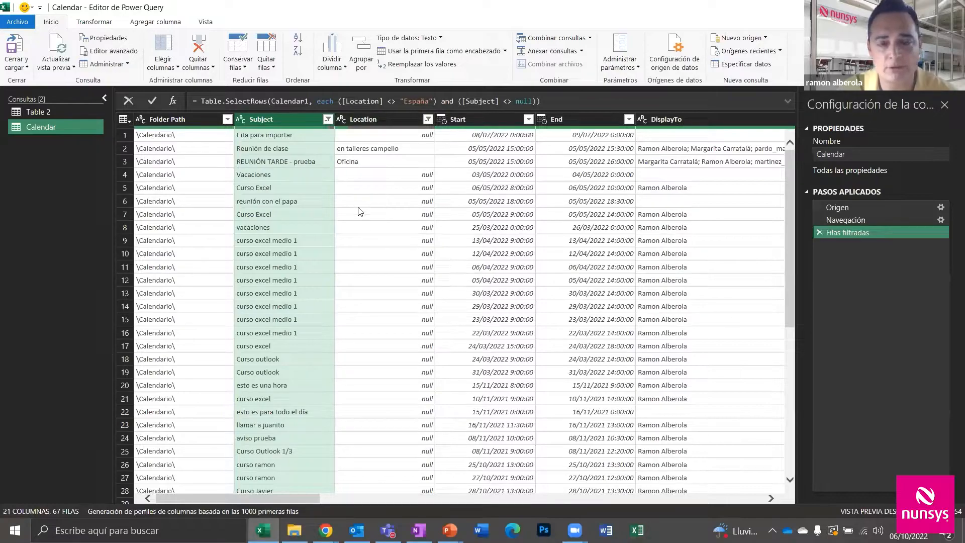
Select Subject, Location, Start and End and remove all other columns
left_click(378, 121, "ctrl")
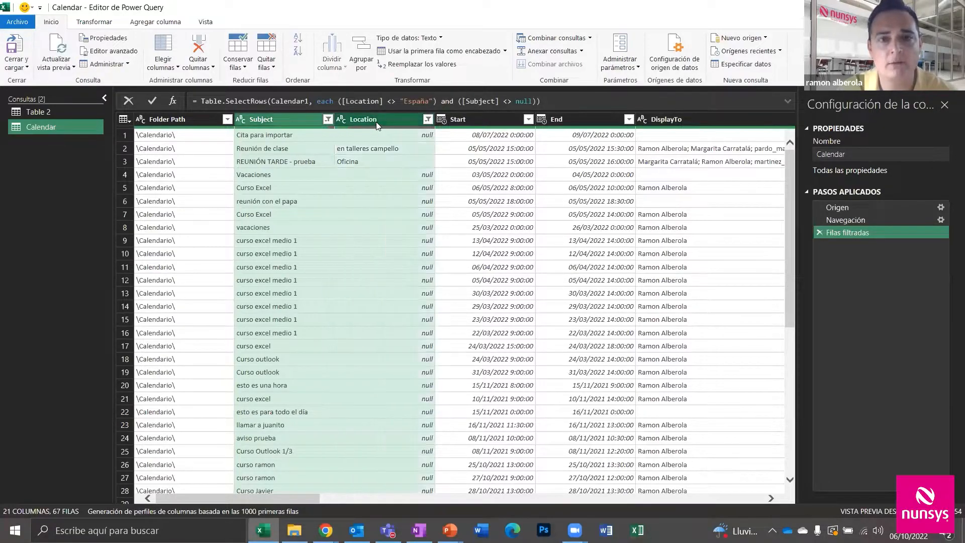
left_click(485, 120, "ctrl")
left_click(573, 120, "ctrl")
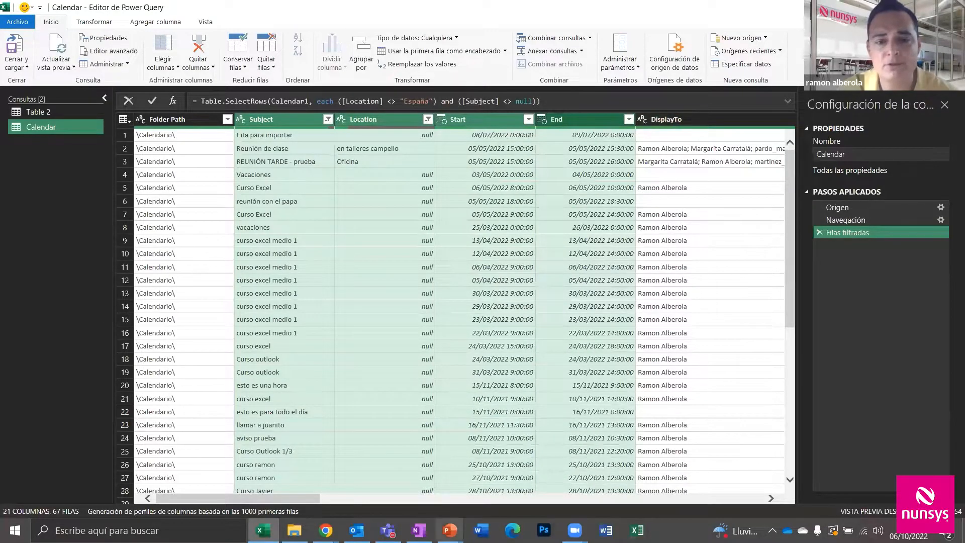
left_click_drag(308, 500, 181, 503)
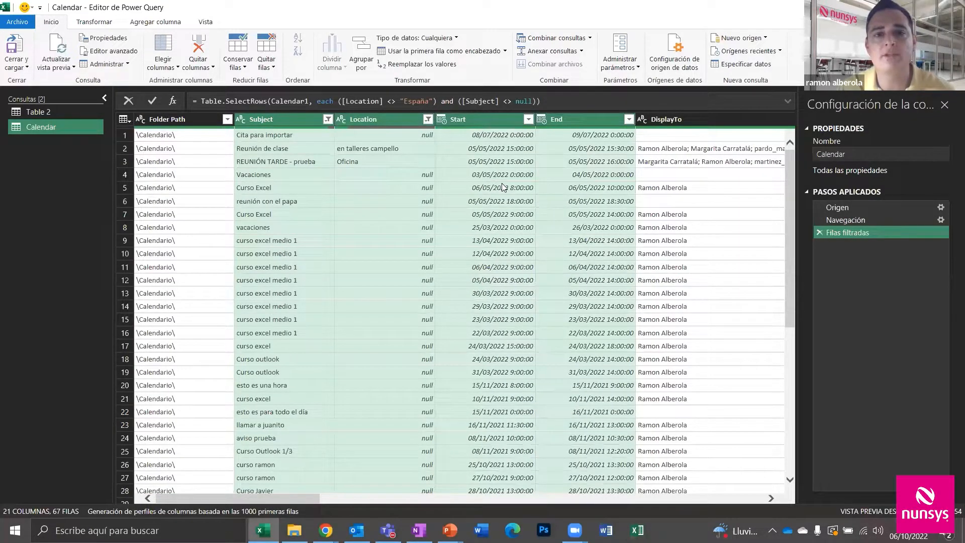
left_click(203, 70)
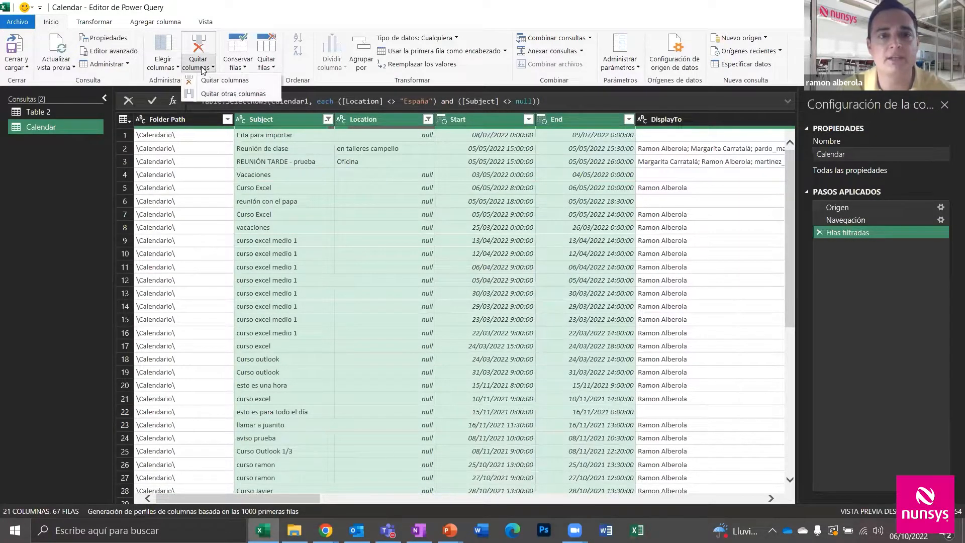
left_click(222, 95)
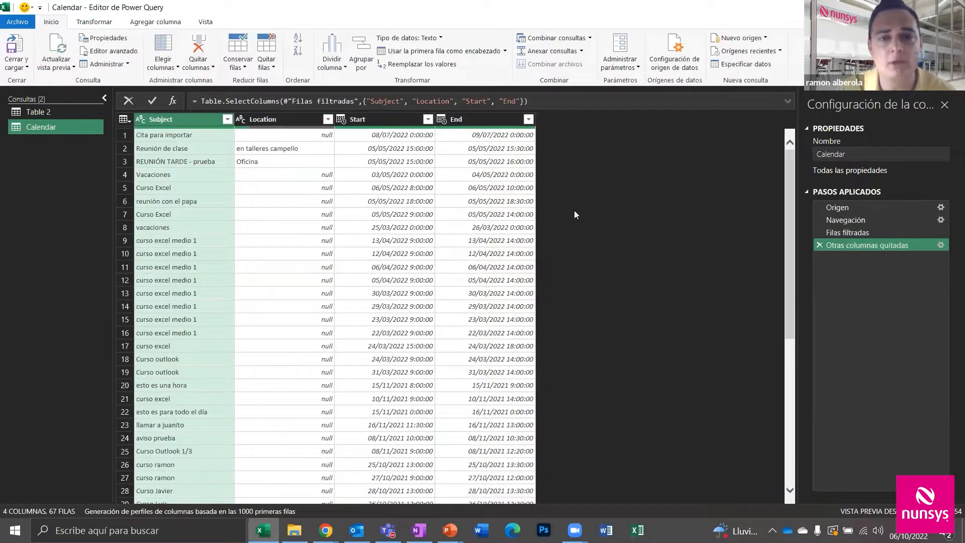
left_click(439, 119, "ctrl")
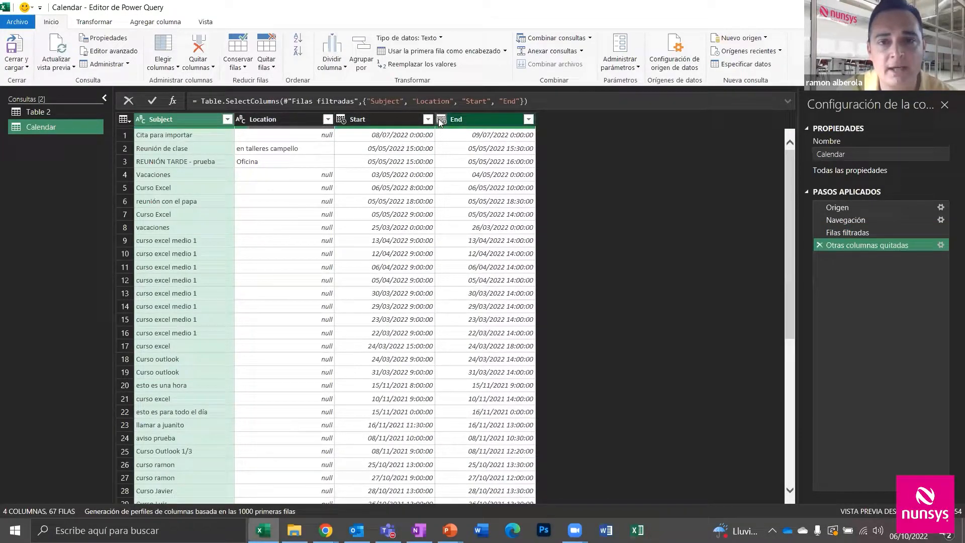
left_click(340, 119, "ctrl")
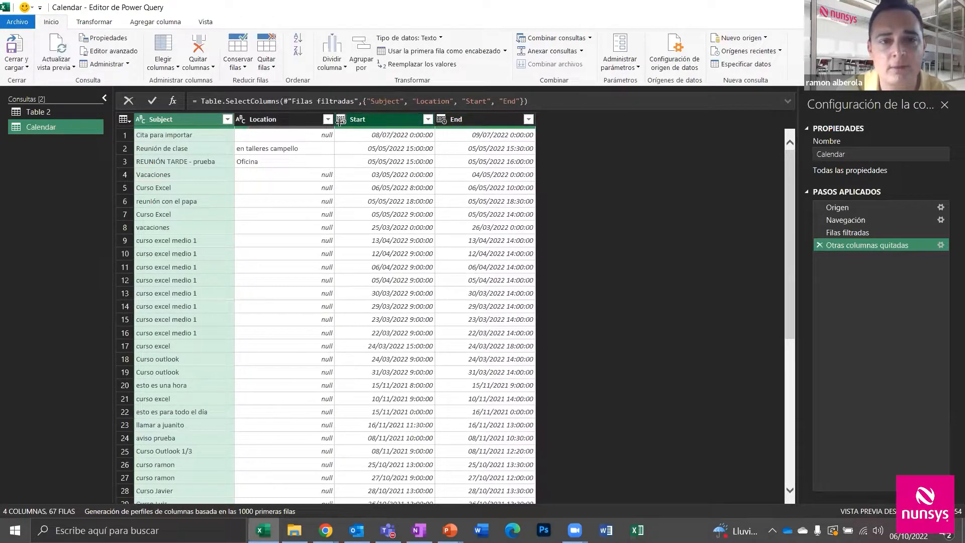
left_click(241, 121, "ctrl")
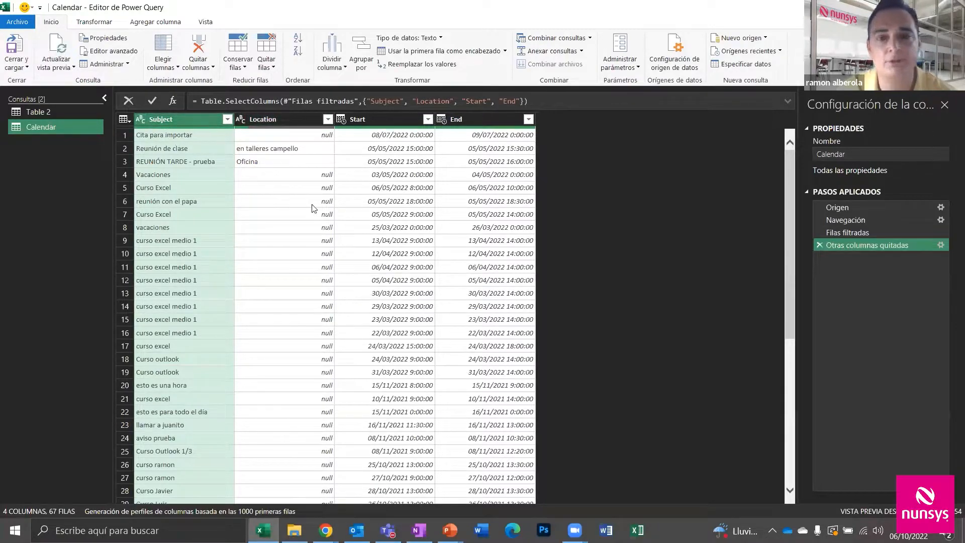
left_click(12, 68)
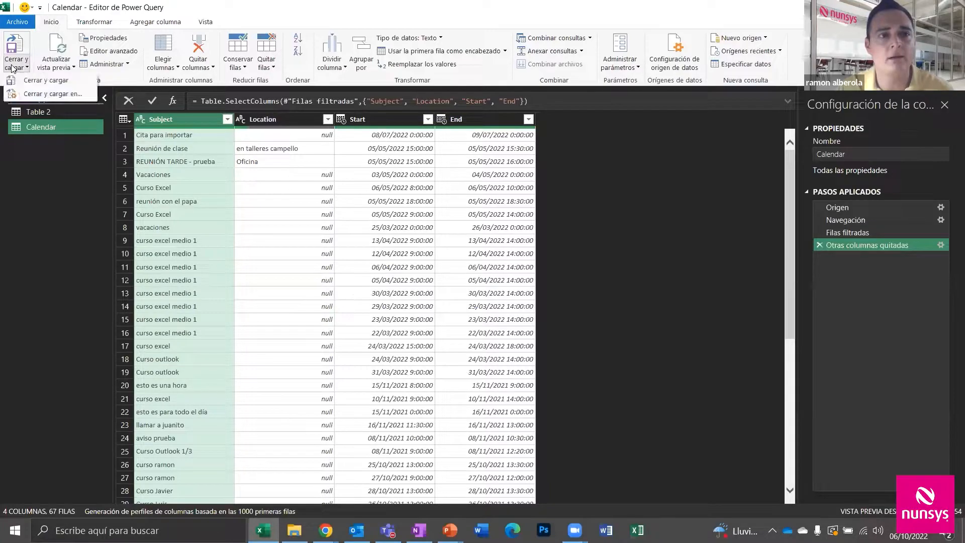
Load the Calendar query as a table on a new worksheet, giving 67 rows
left_click(48, 99)
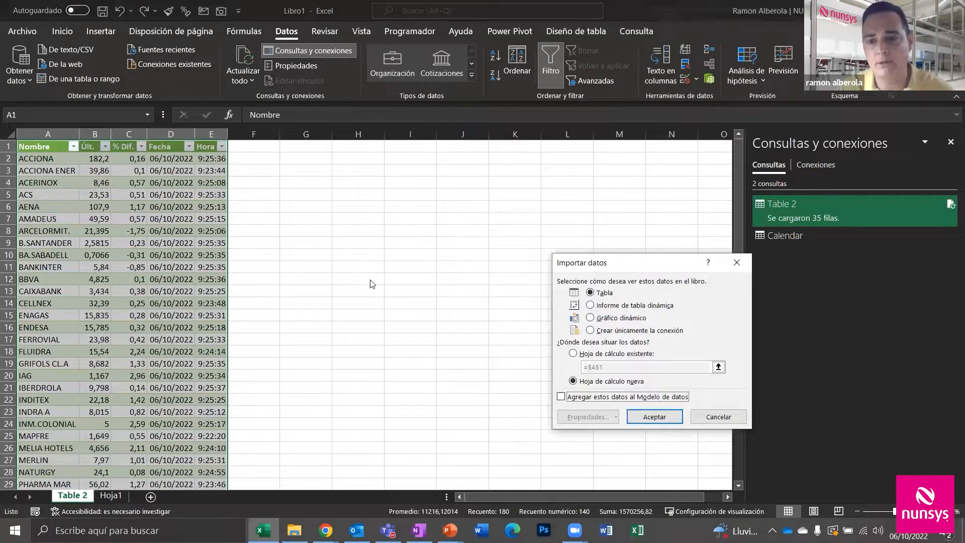
left_click(654, 415)
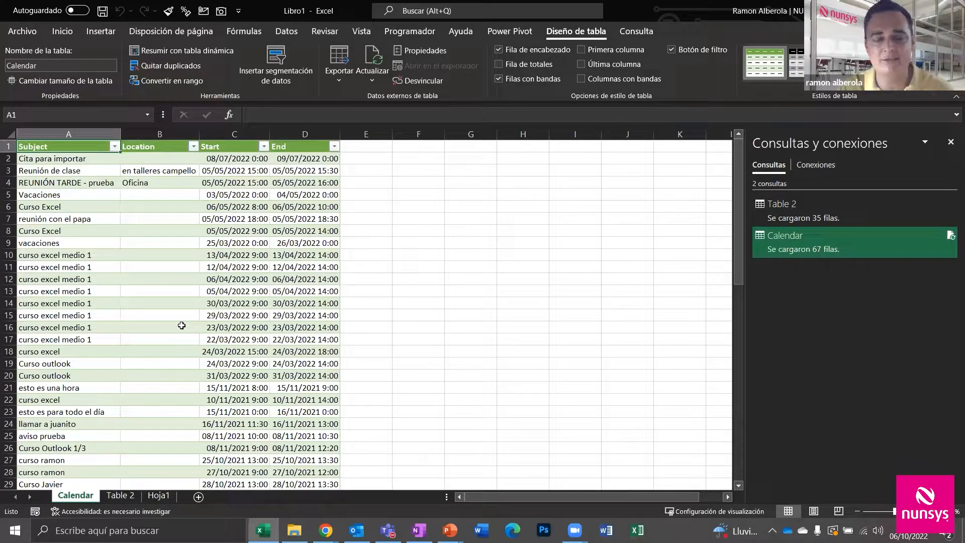
mouse_move(951, 249)
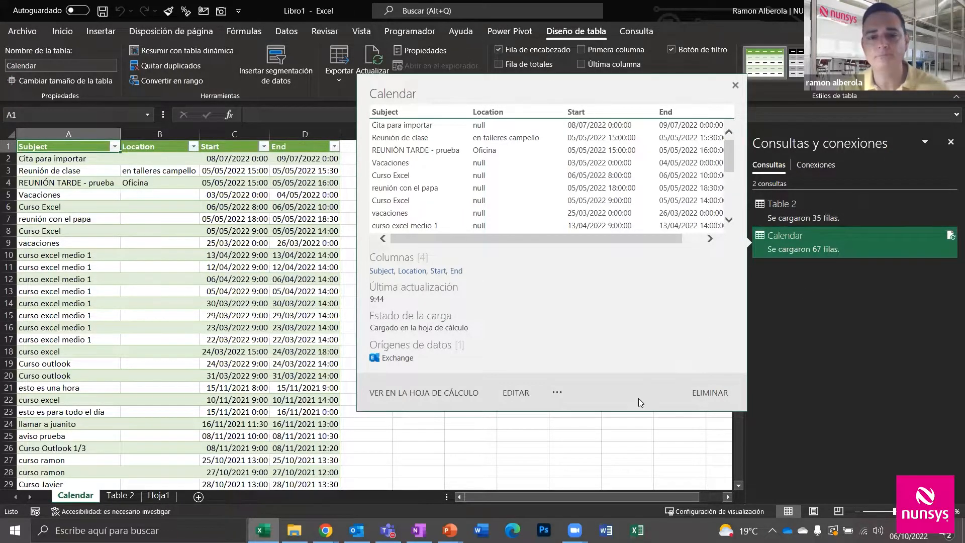
left_click(612, 434)
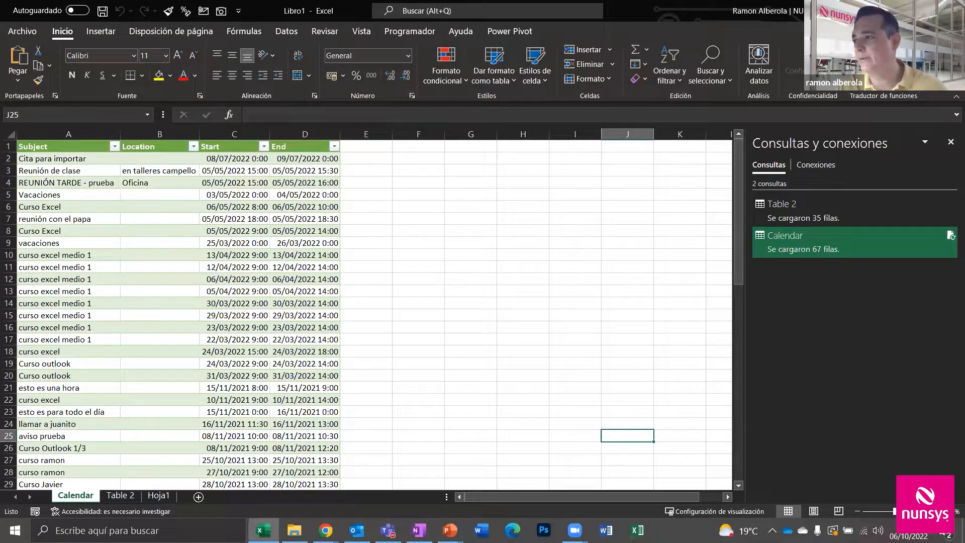
key("alt+Tab")
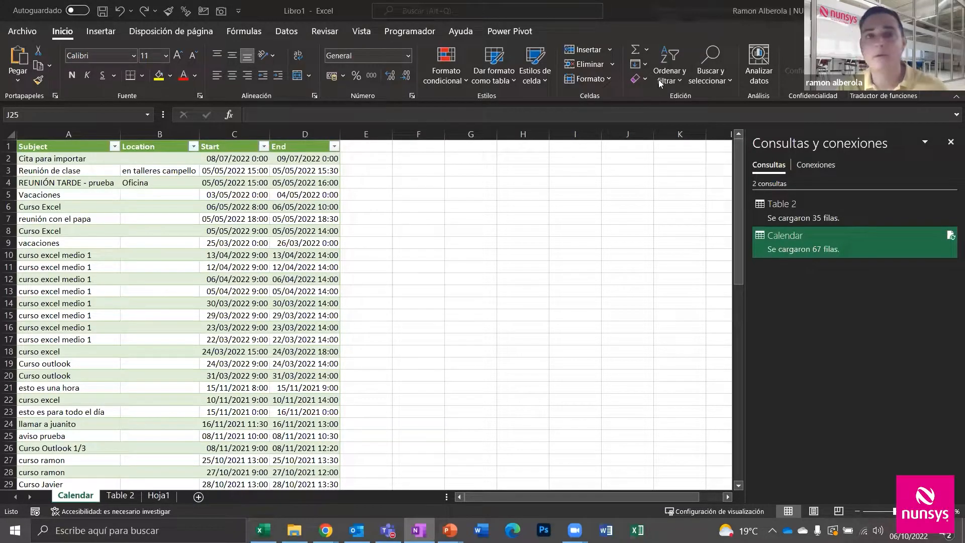
Connect to a SharePoint Online list source by pasting the site URL
key("alt+Tab")
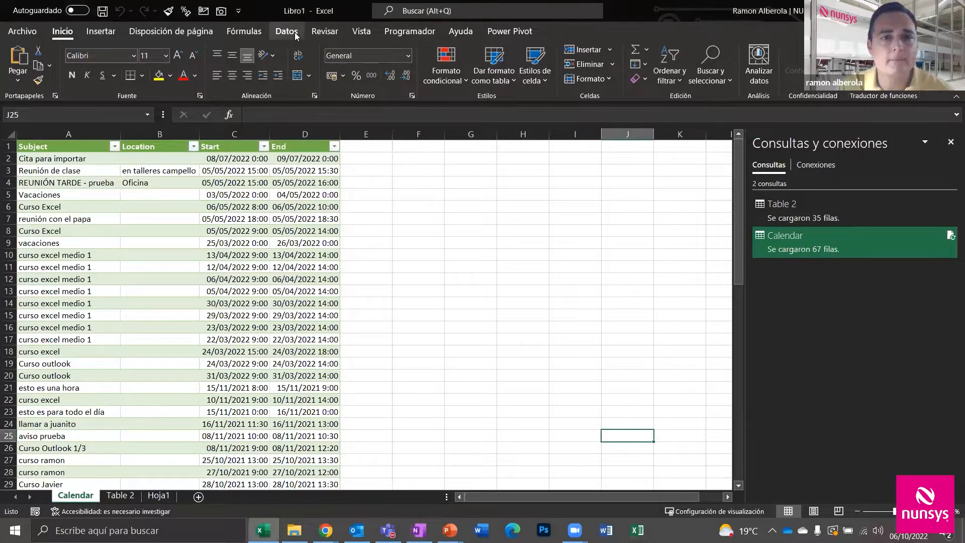
left_click(287, 32)
left_click(22, 77)
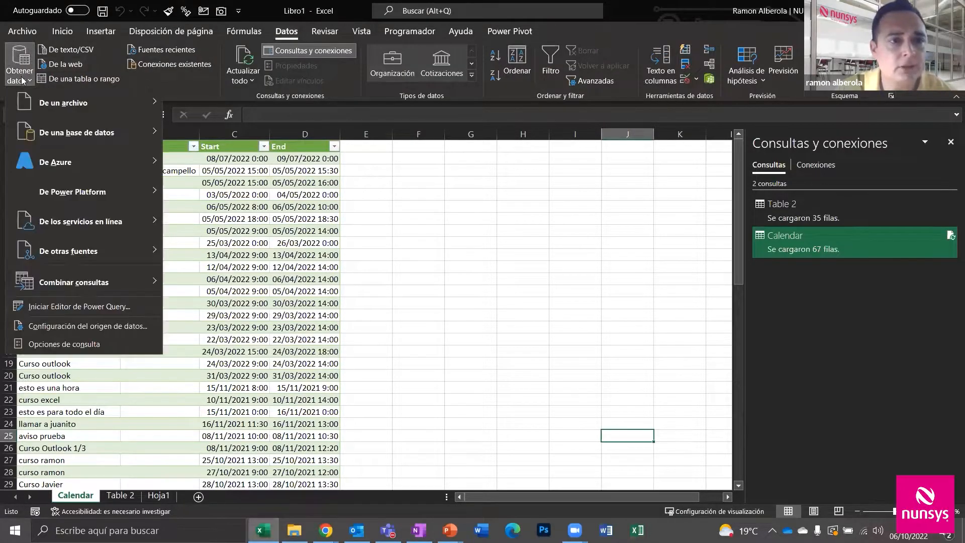
mouse_move(111, 222)
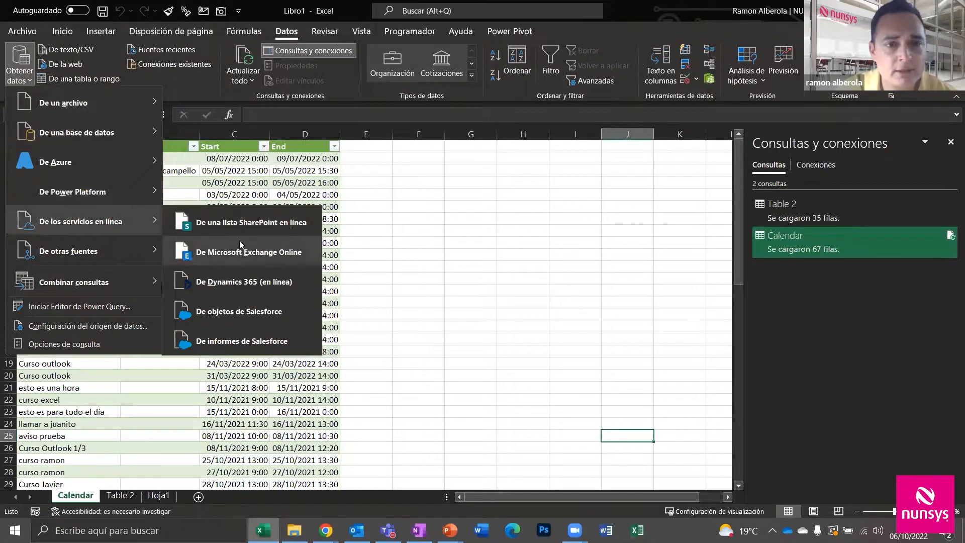
left_click(258, 224)
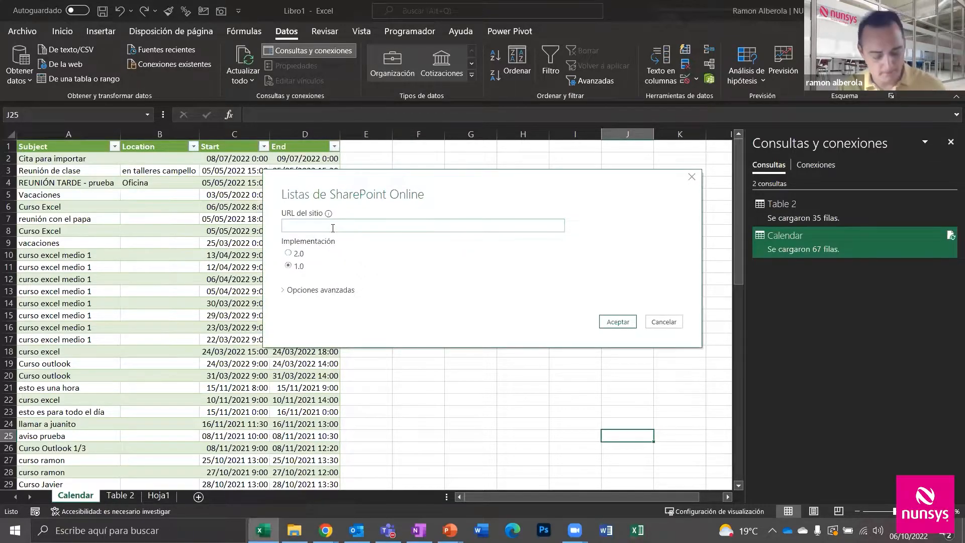
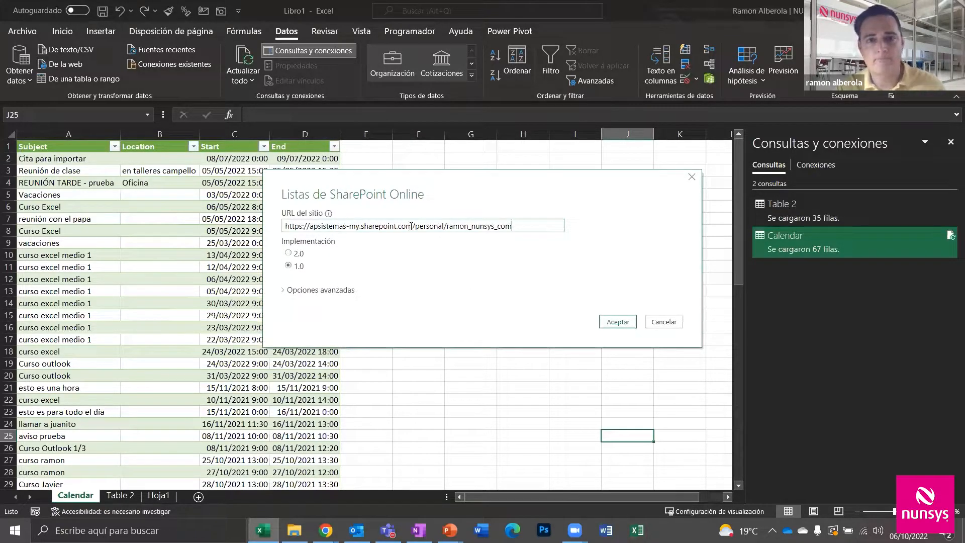
left_click(612, 318)
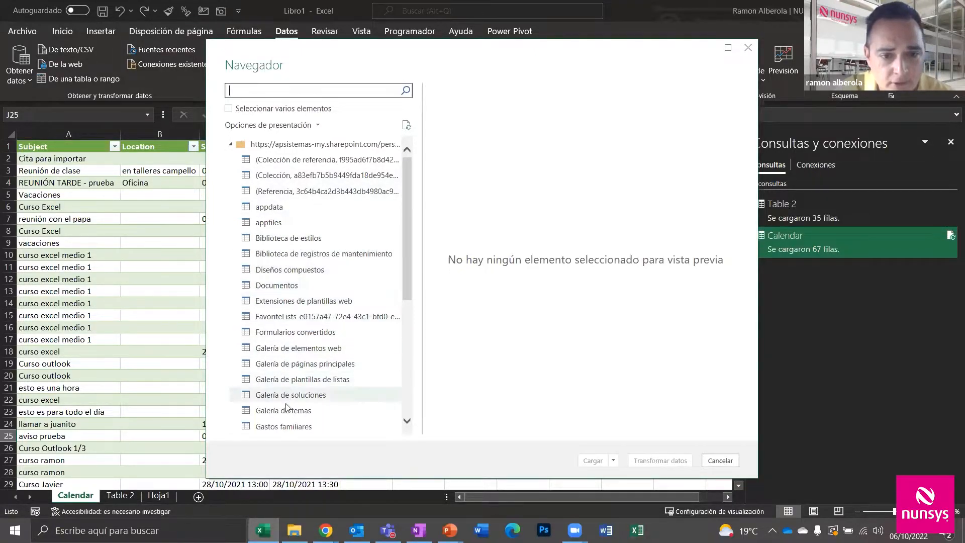
Preview the Gastos familiares list and open it in Power Query for transforming
left_click(284, 427)
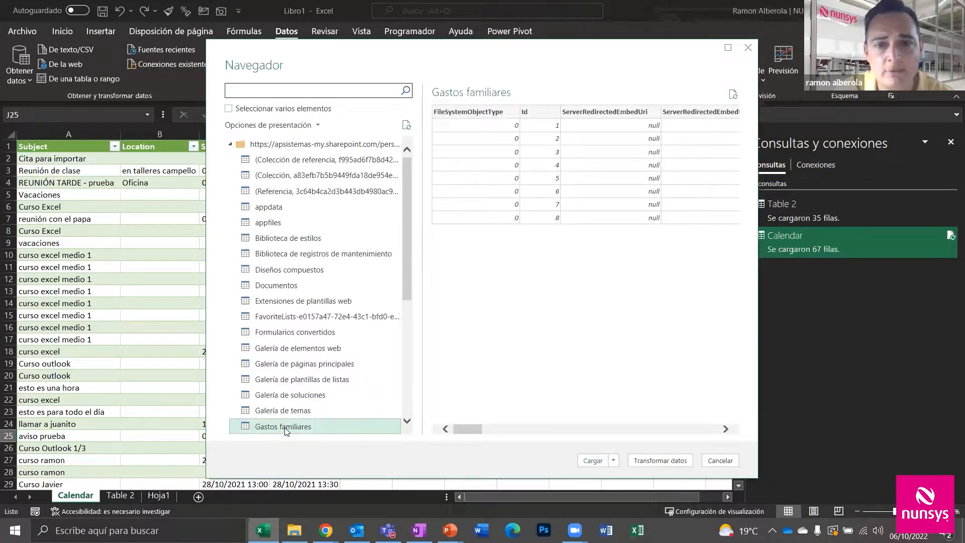
left_click(724, 429)
left_click_drag(725, 430, 725, 432)
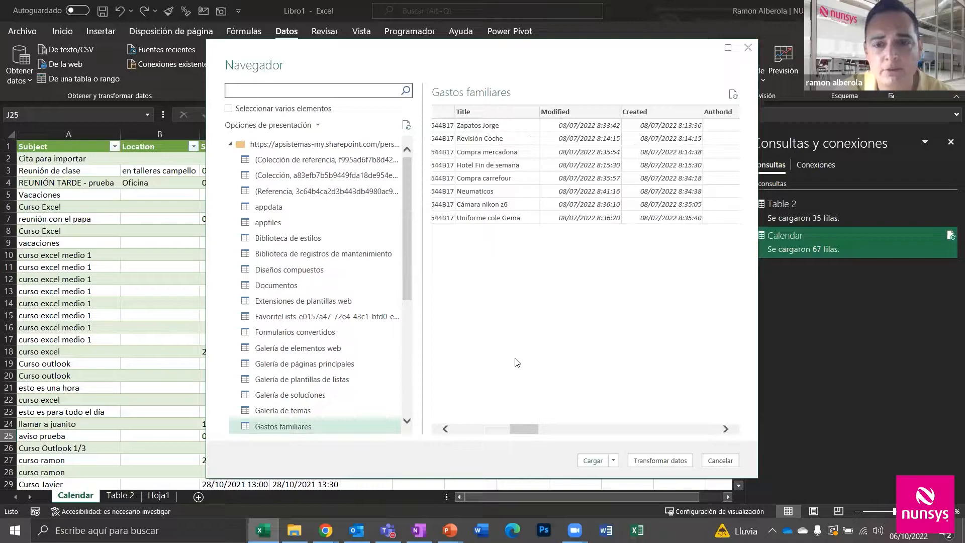
left_click(659, 460)
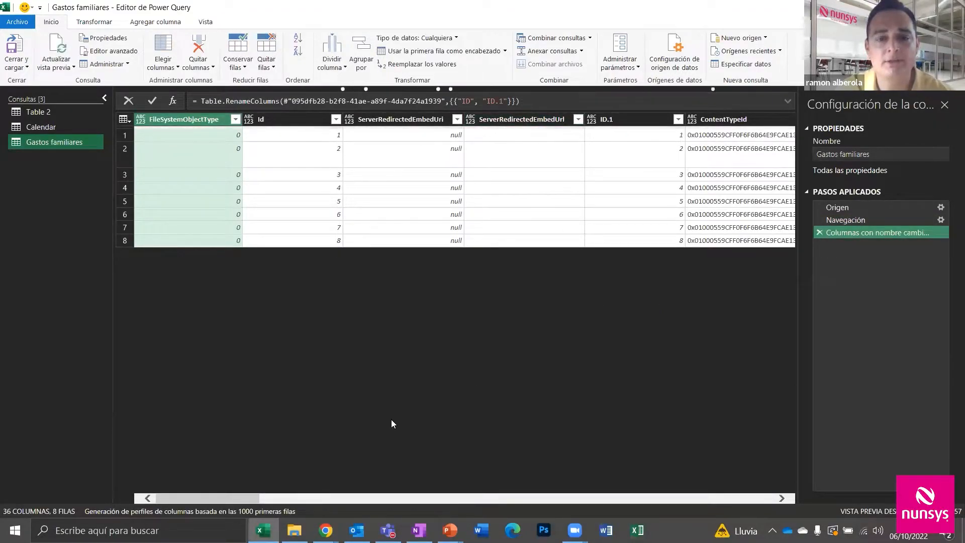
Open the Elegir columnas dialog from the Inicio ribbon
left_click(163, 68)
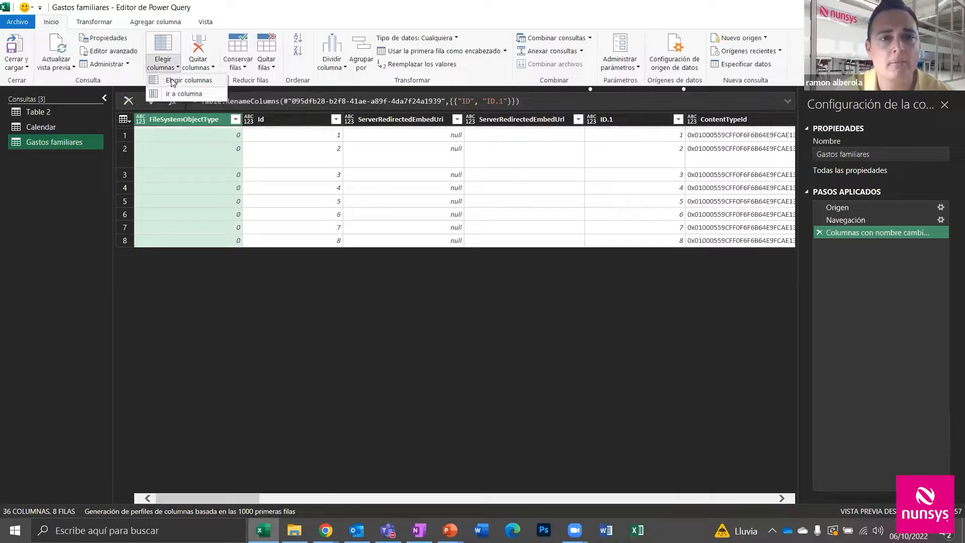
left_click(170, 81)
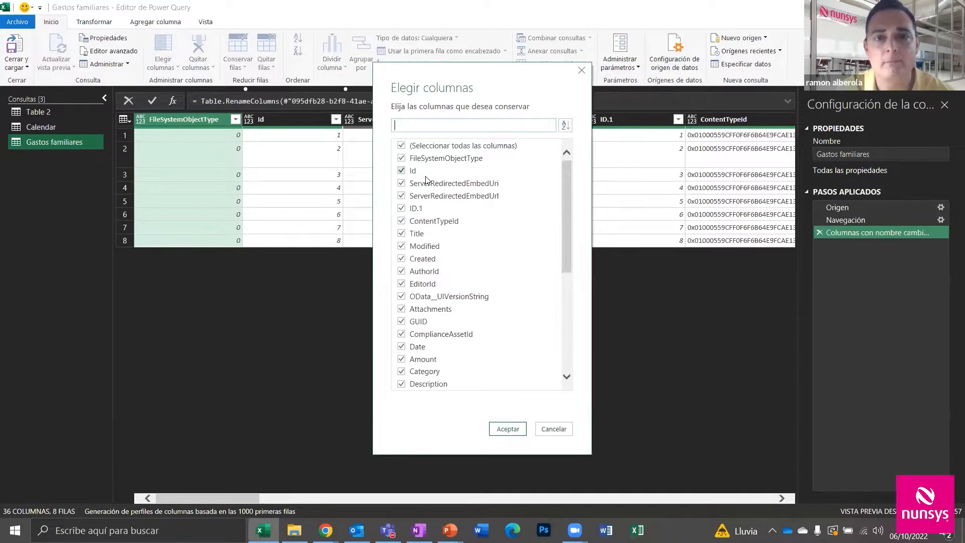
Clear all columns, then tick Title, Modified, Amount, Category and Description to keep
left_click(402, 147)
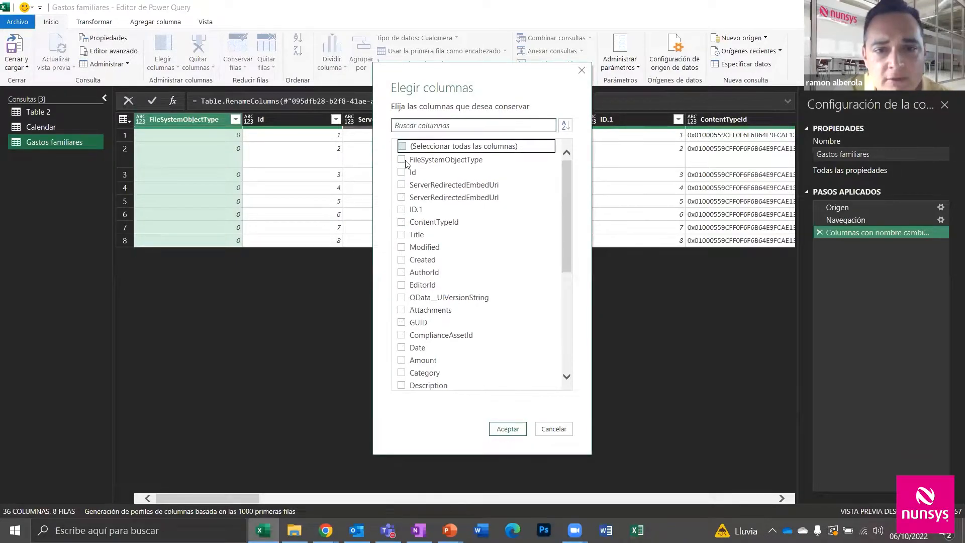
left_click(401, 235)
left_click(402, 248)
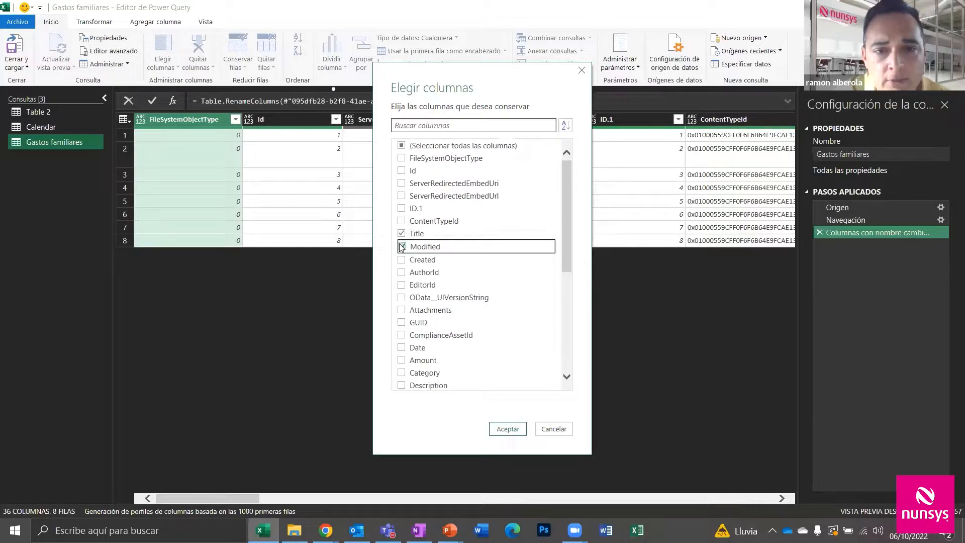
left_click(402, 360)
left_click(403, 373)
left_click(401, 385)
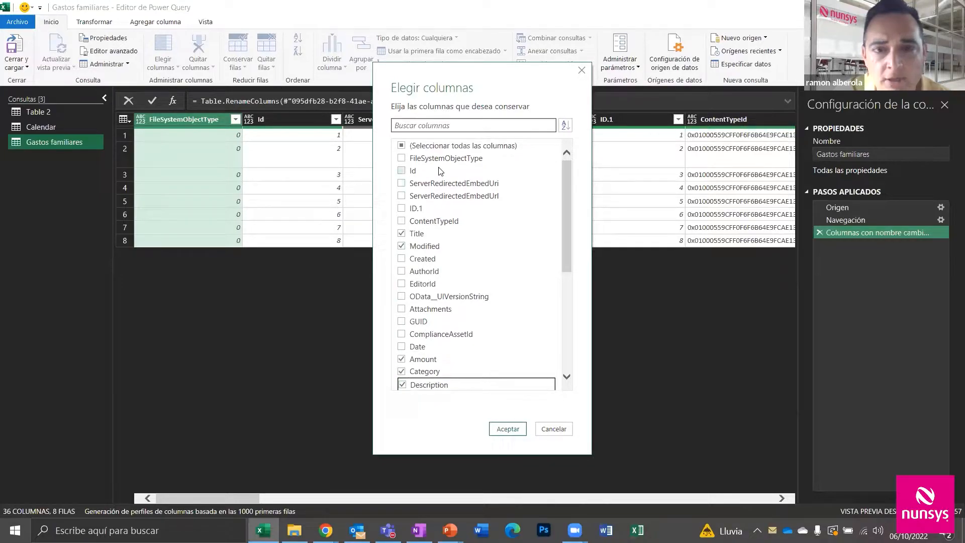
left_click(505, 429)
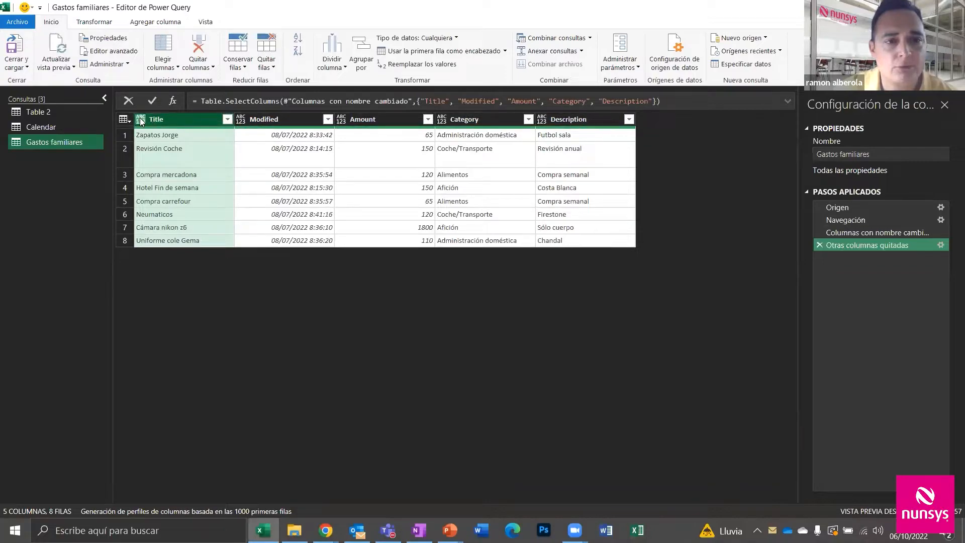
Set Modified to Fecha/Hora and Amount to the Moneda data type
left_click(241, 121)
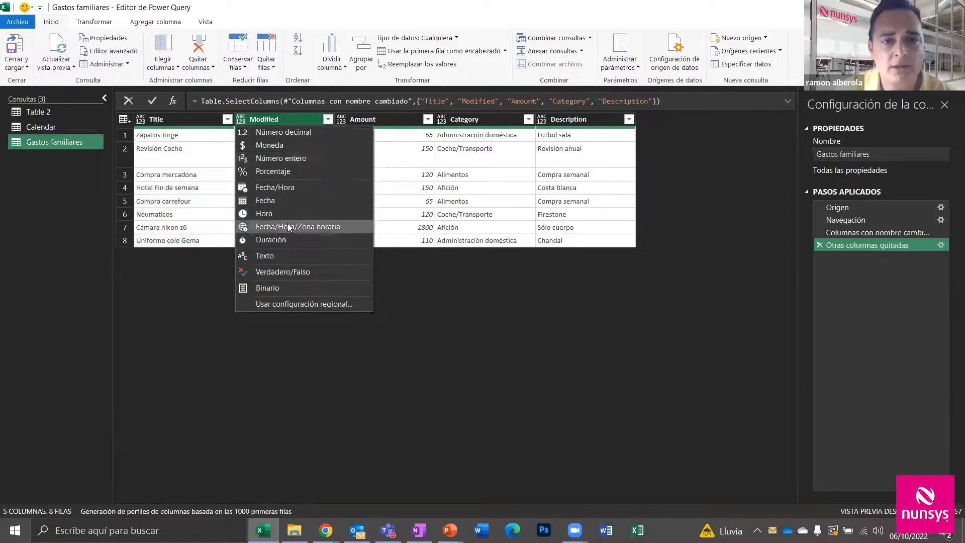
left_click(296, 189)
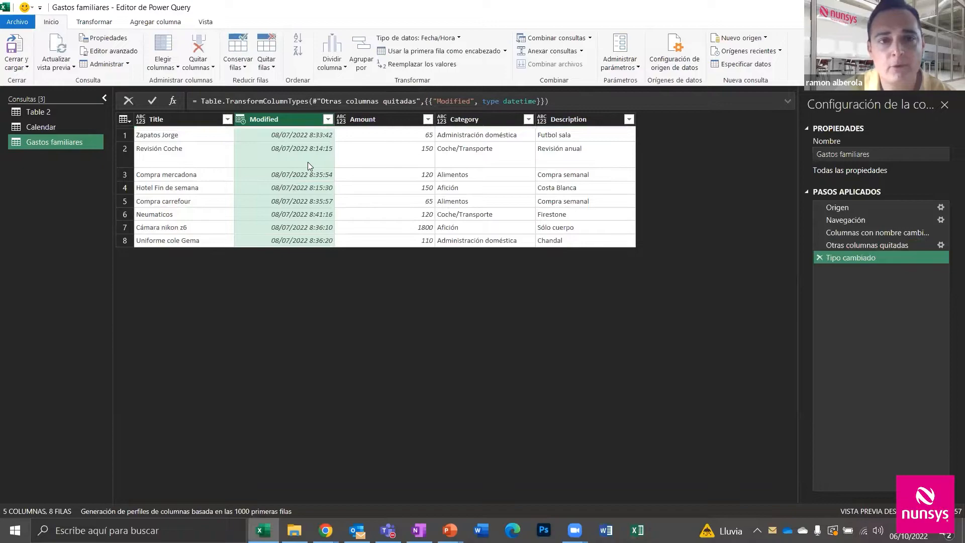
left_click(342, 119)
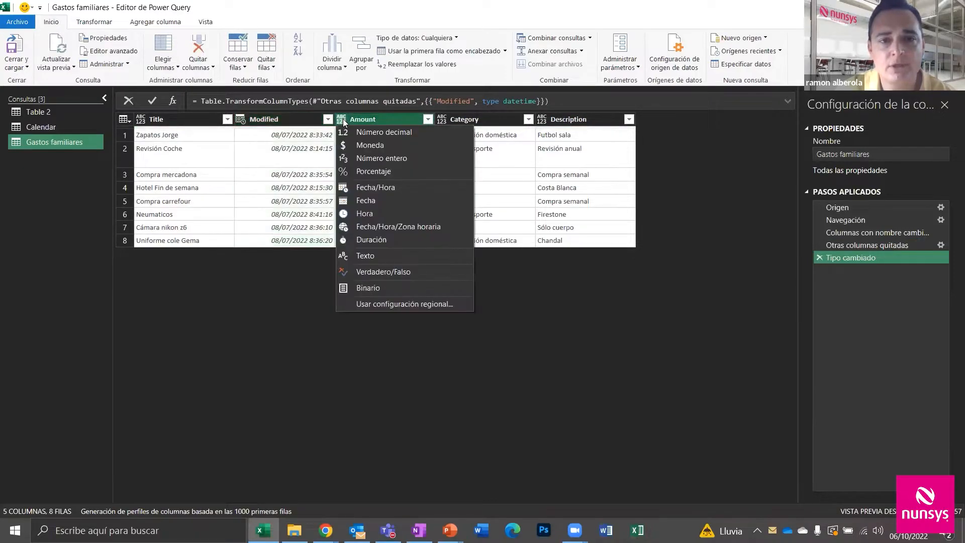
left_click(353, 145)
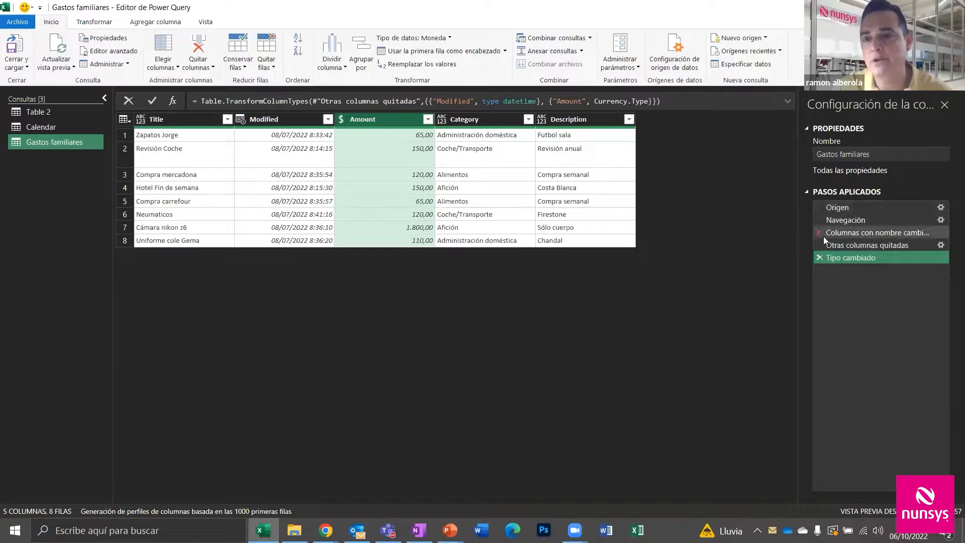
left_click(941, 245)
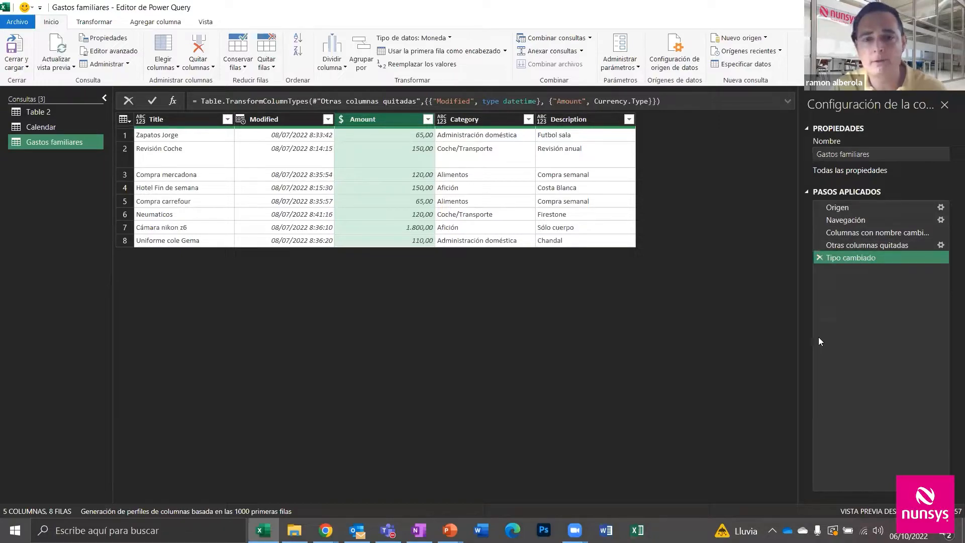
left_click(10, 64)
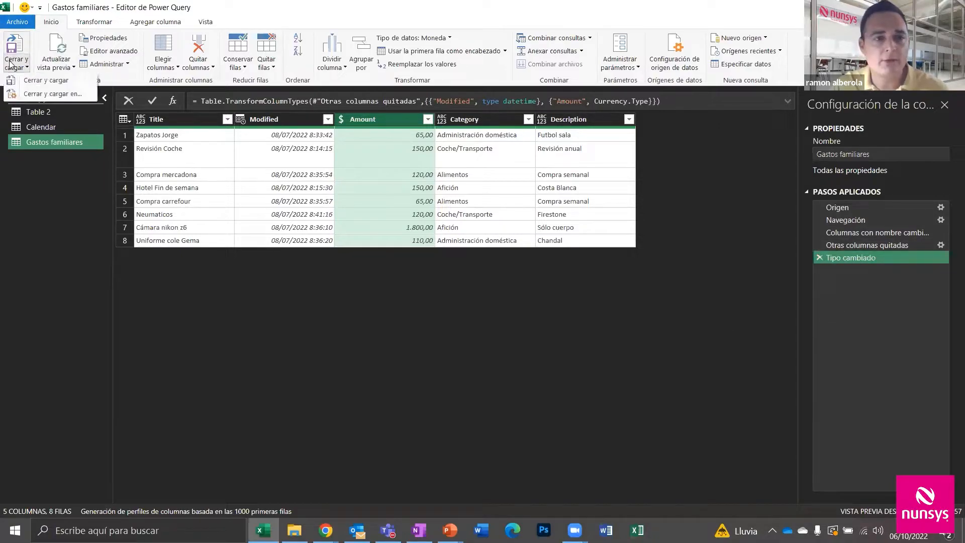
Load Gastos familiares as a Tabla on a Hoja de cálculo nueva, giving 8 expense rows
left_click(42, 94)
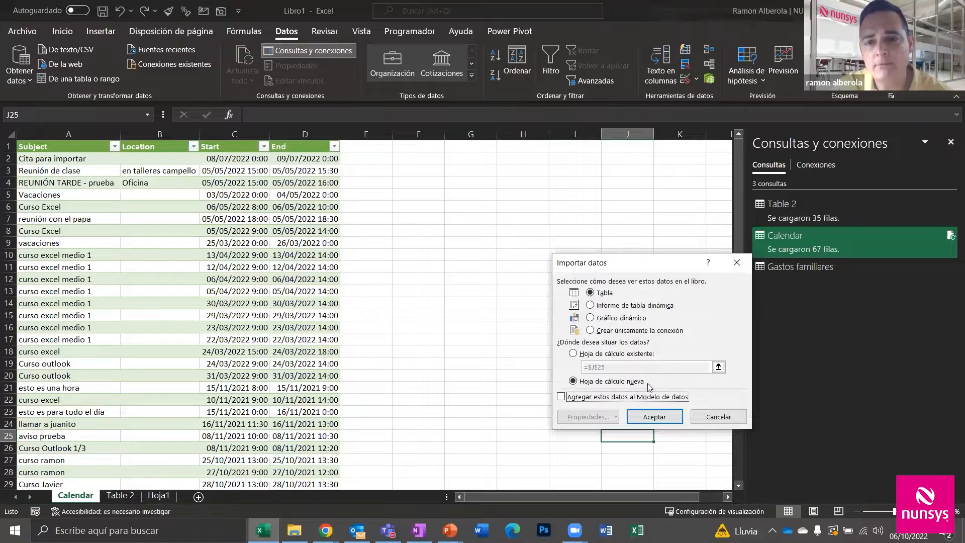
left_click(656, 415)
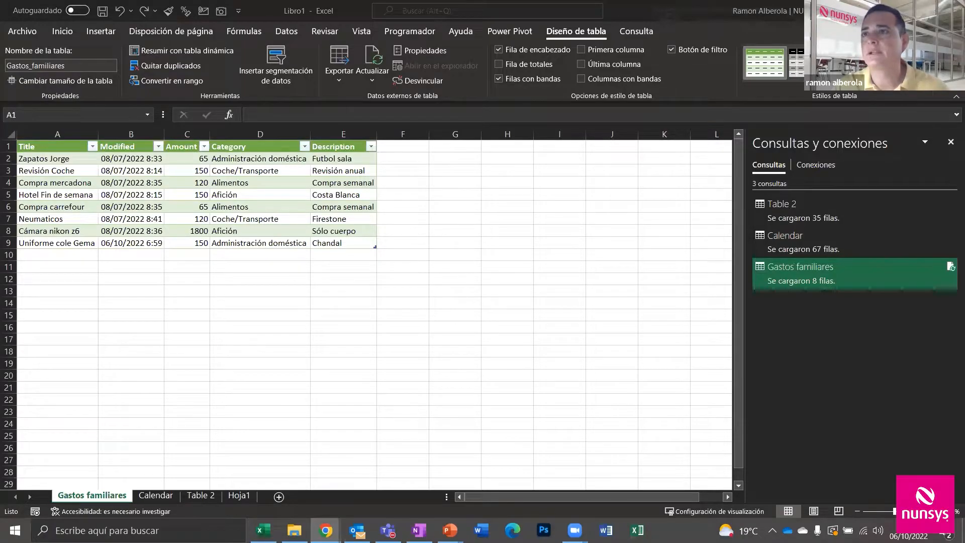
In the maximized browser list, edit Uniforme cole Gema's Cantidad to 250, save, and return to Excel
key("alt+Tab")
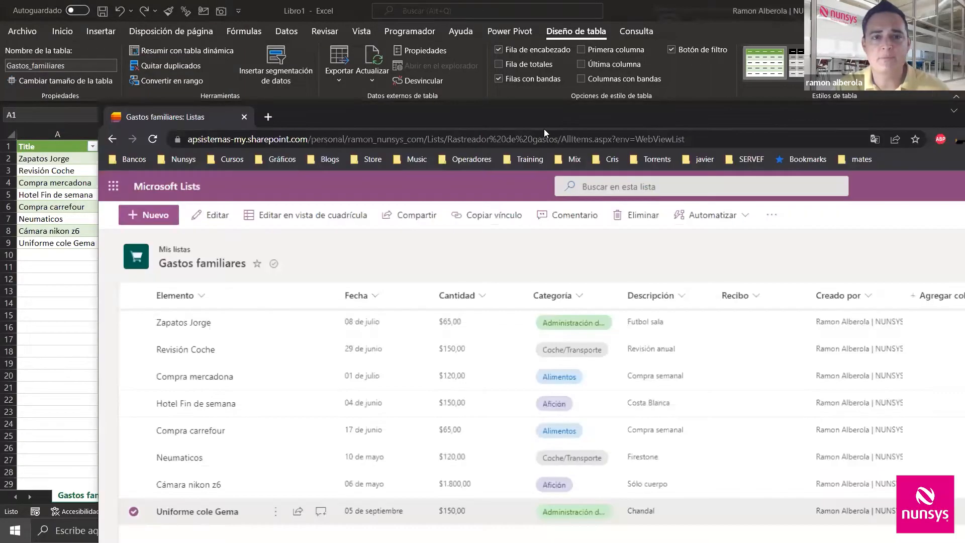
left_click_drag(497, 114, 282, 109)
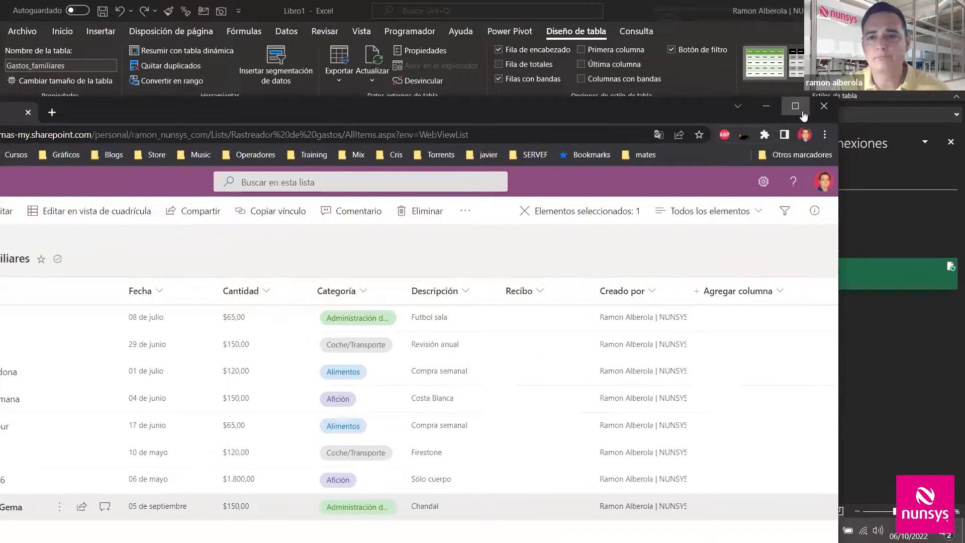
left_click(803, 113)
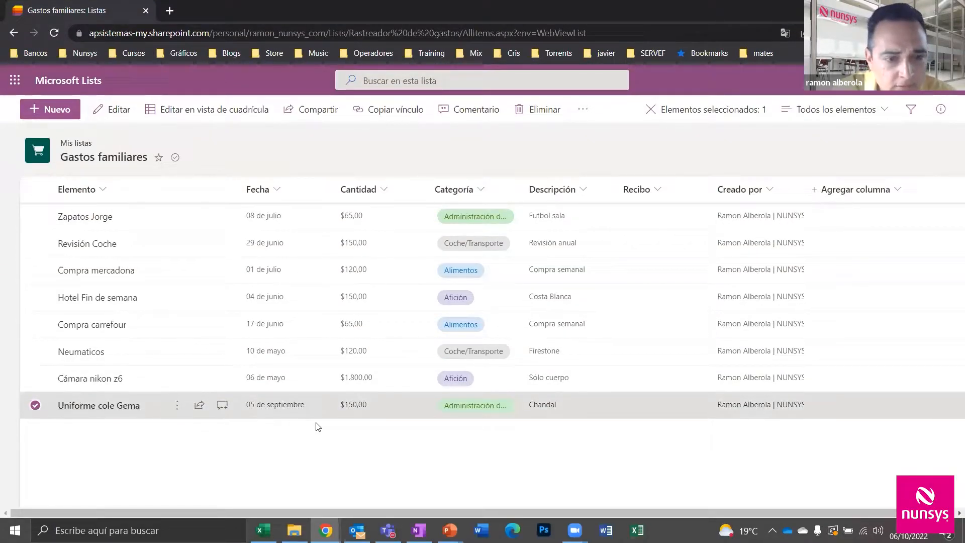
right_click(363, 403)
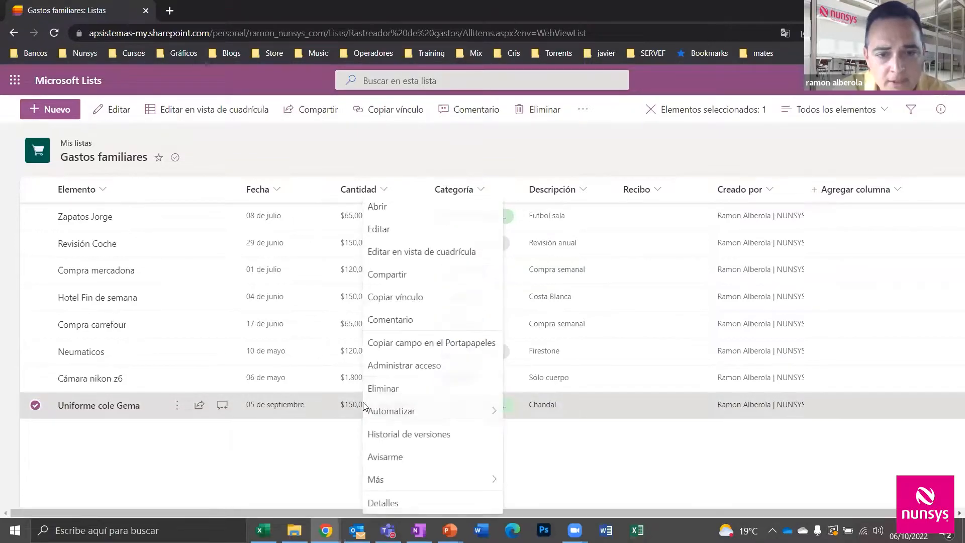
left_click(392, 230)
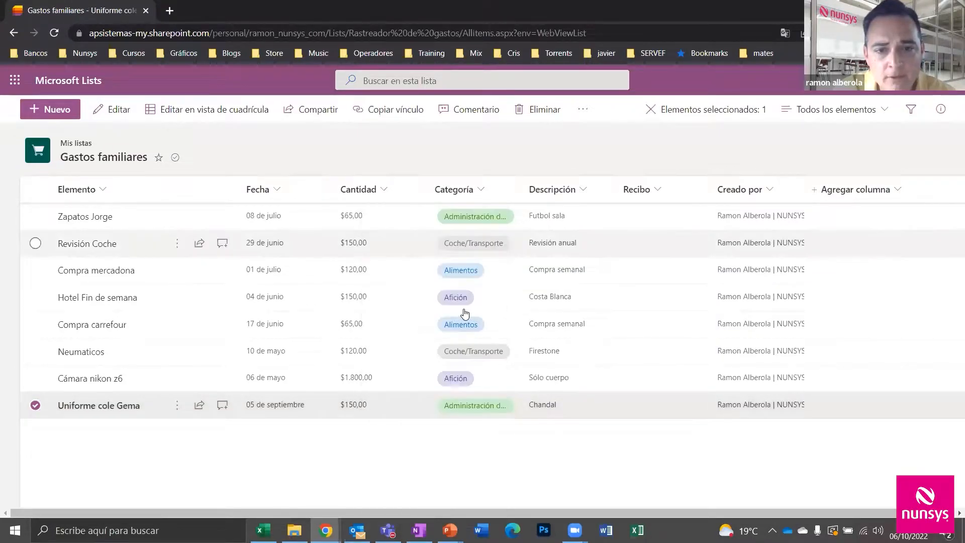
left_click(533, 293)
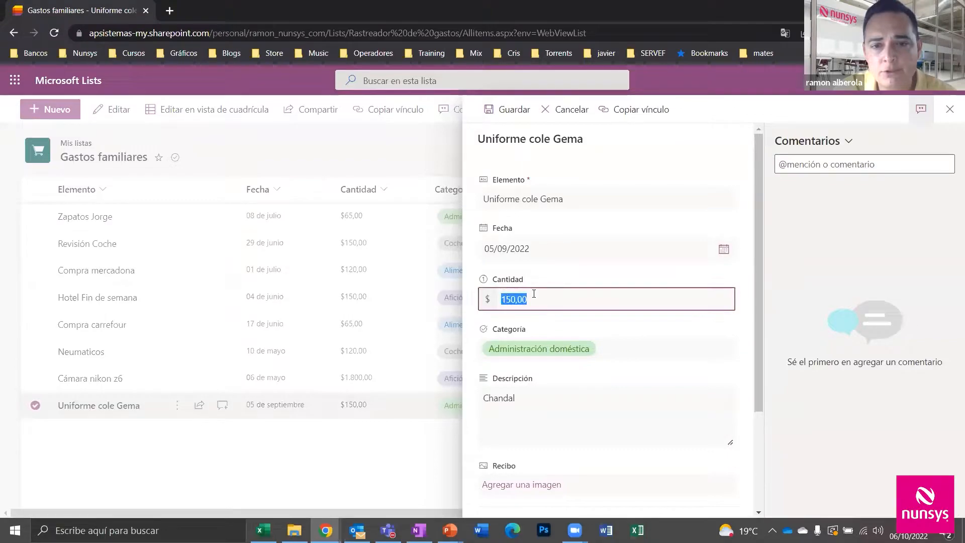
type("250")
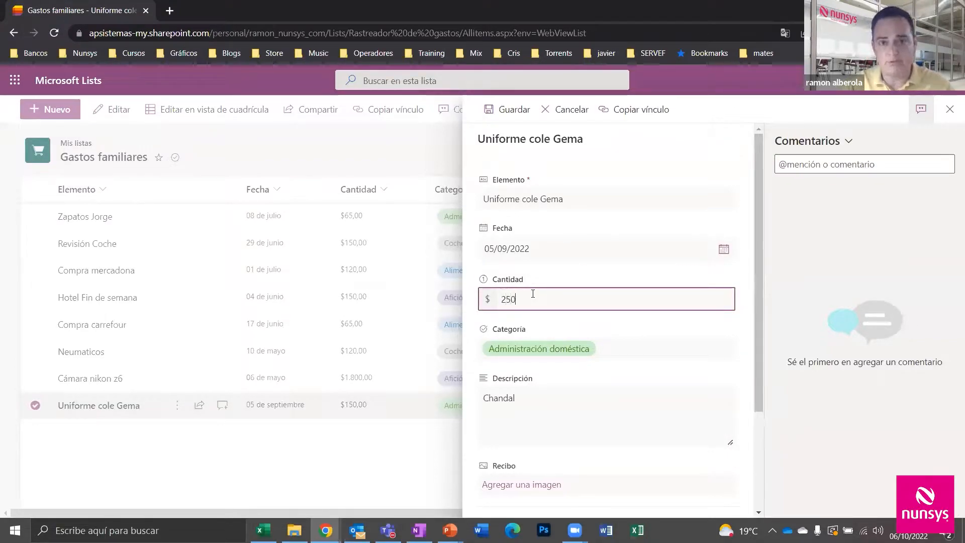
scroll(550, 317, "down", 3)
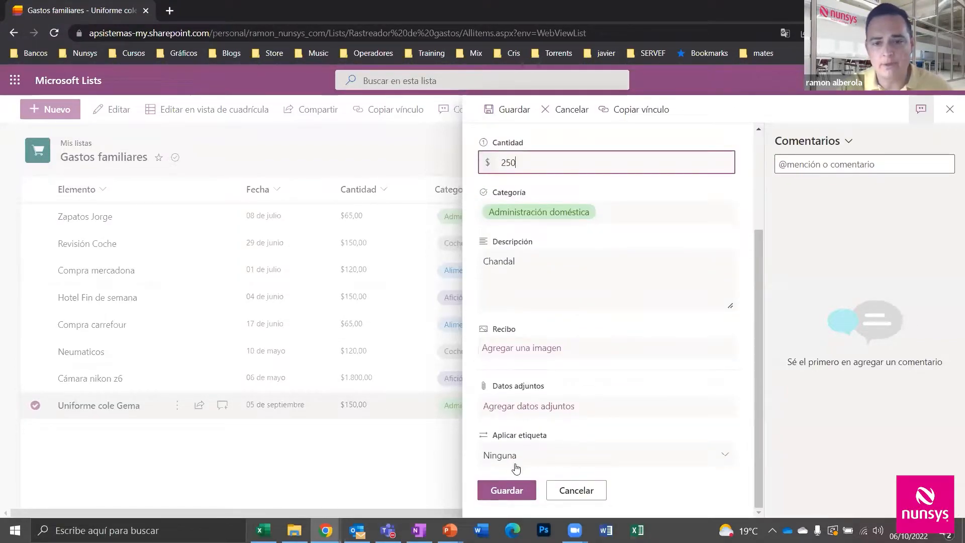
left_click(508, 490)
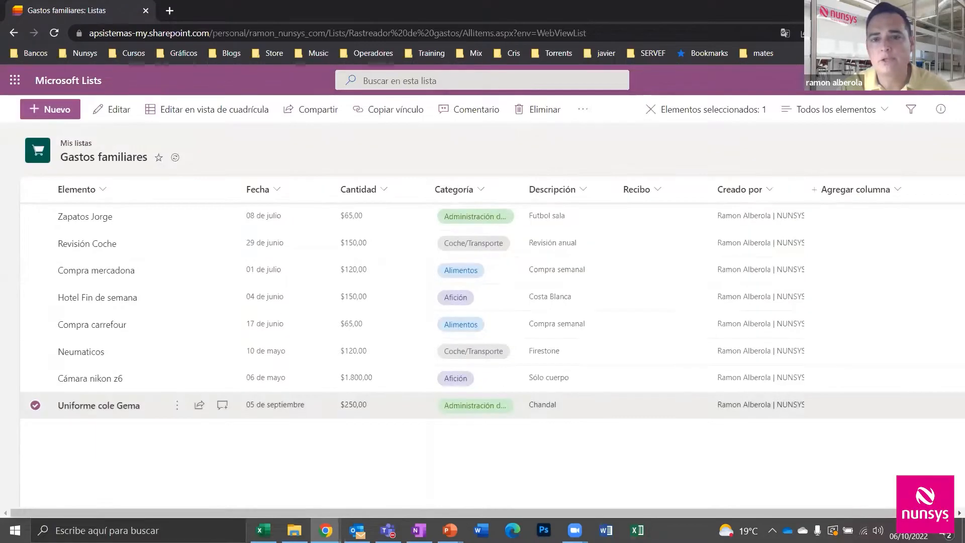
left_click(894, 8)
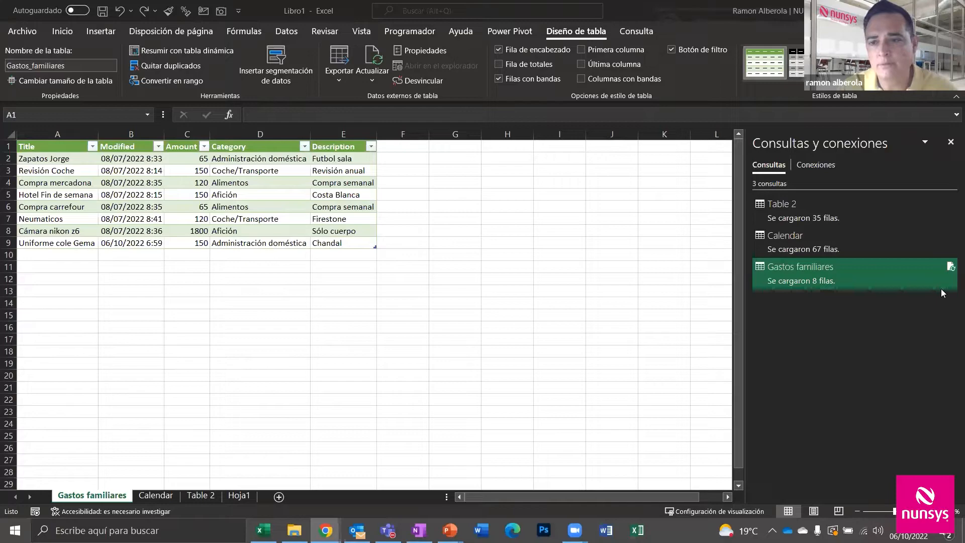
Refresh the Gastos familiares query and check Amount cells C6 and C8 for the updated values
left_click(949, 268)
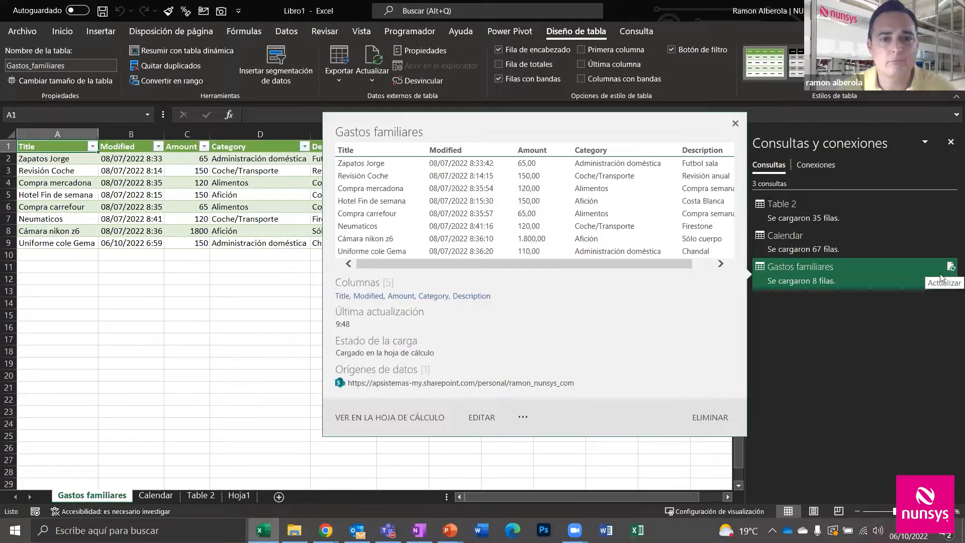
left_click(949, 268)
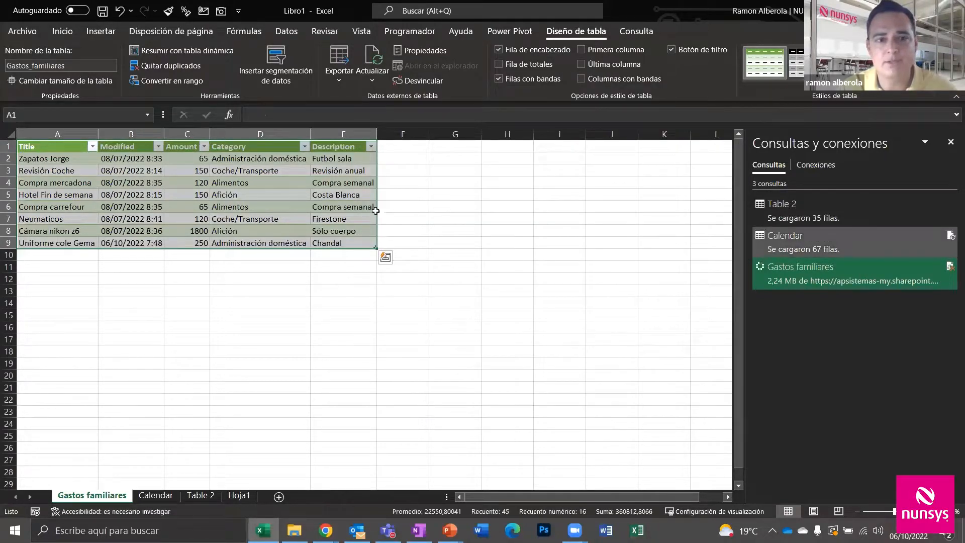
left_click(179, 229)
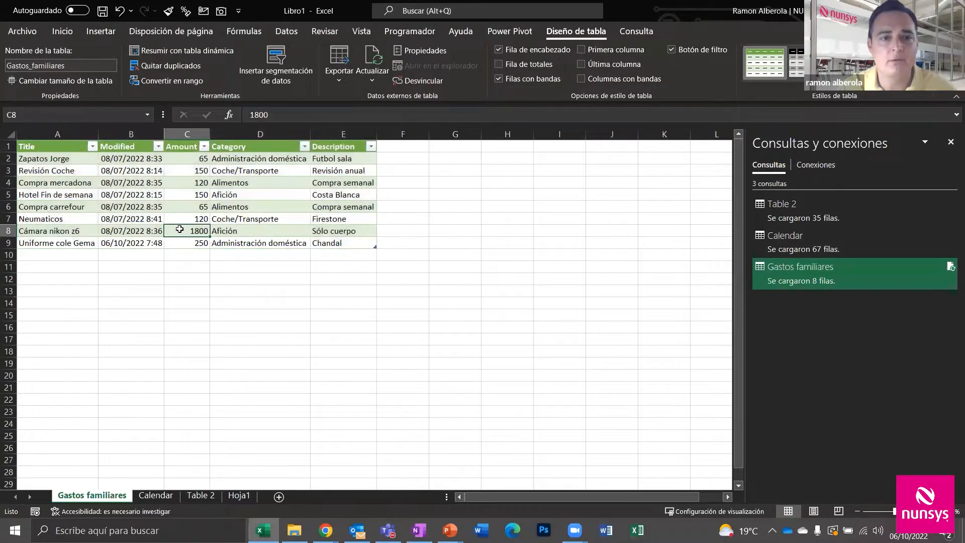
left_click(187, 211)
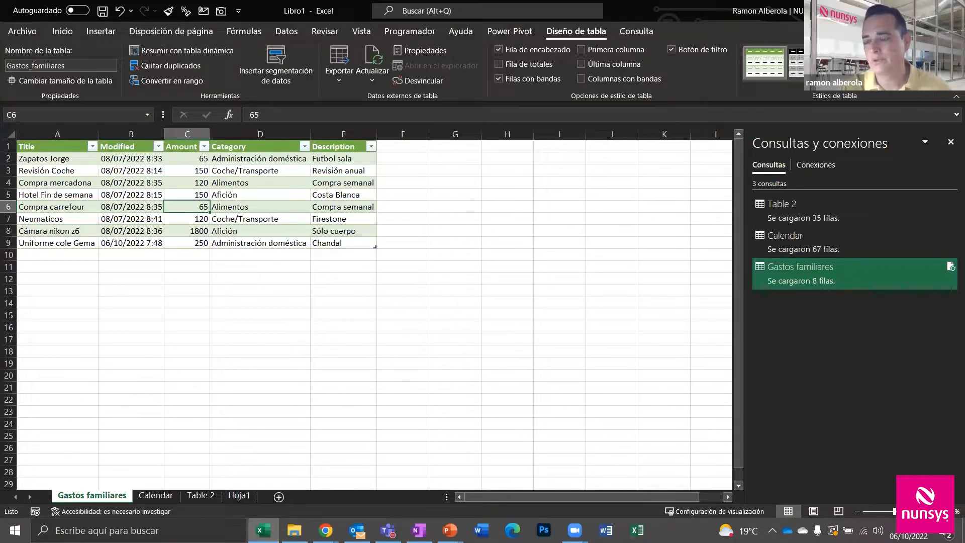
key("alt+Tab")
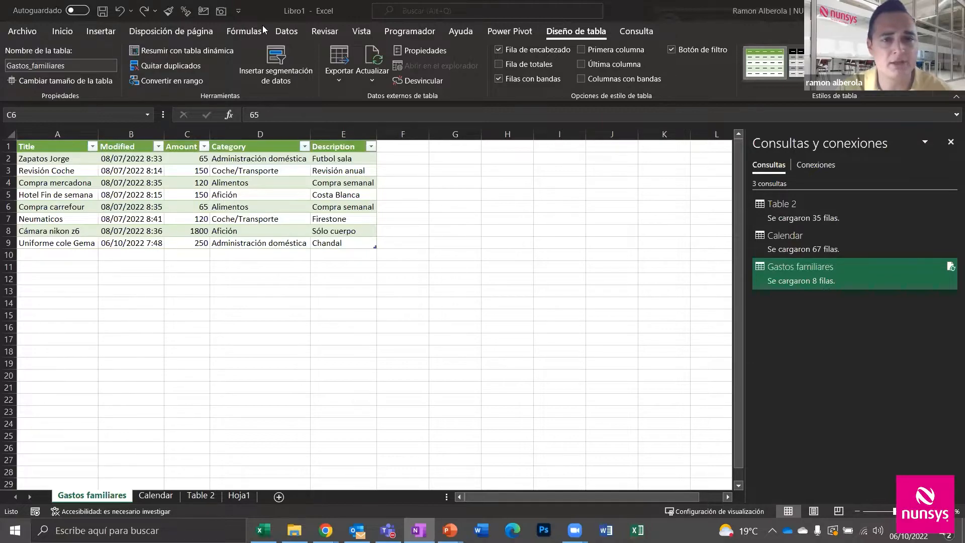
Create an OData Feed query from the pasted Northwind service URL so Navegador lists its tables
left_click(285, 29)
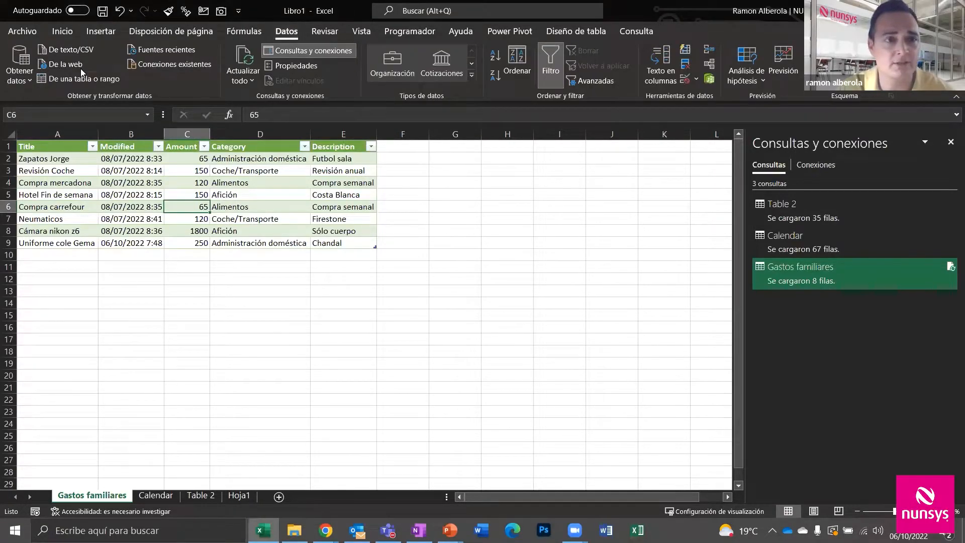
left_click(28, 77)
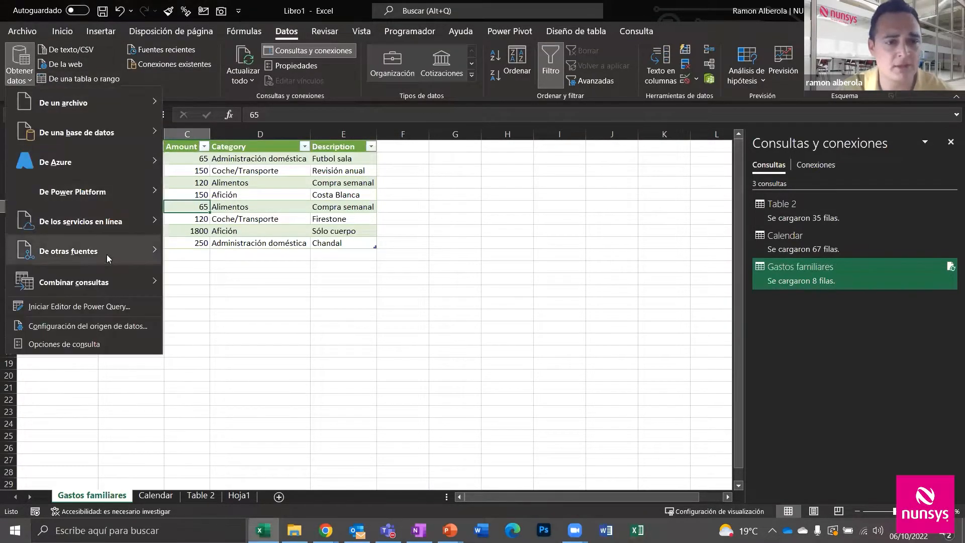
mouse_move(106, 254)
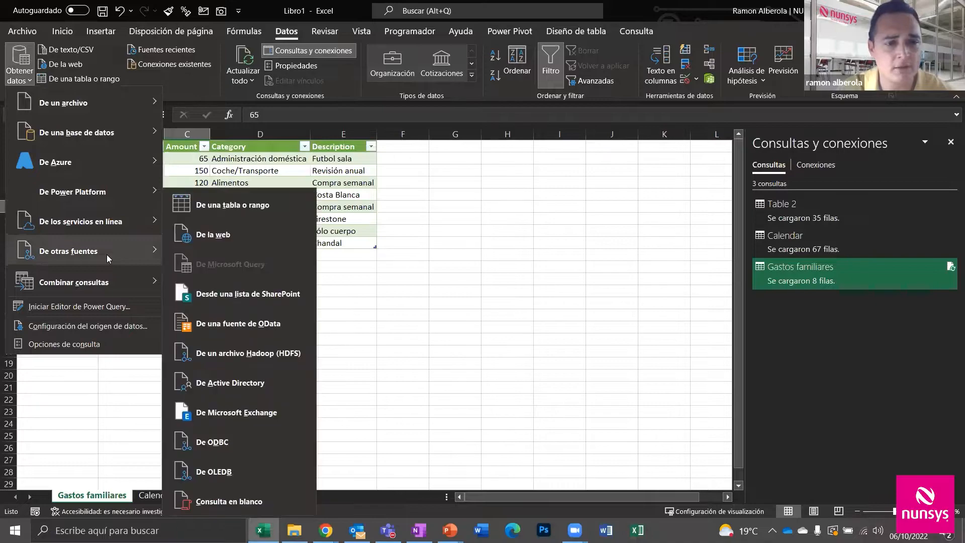
left_click(253, 327)
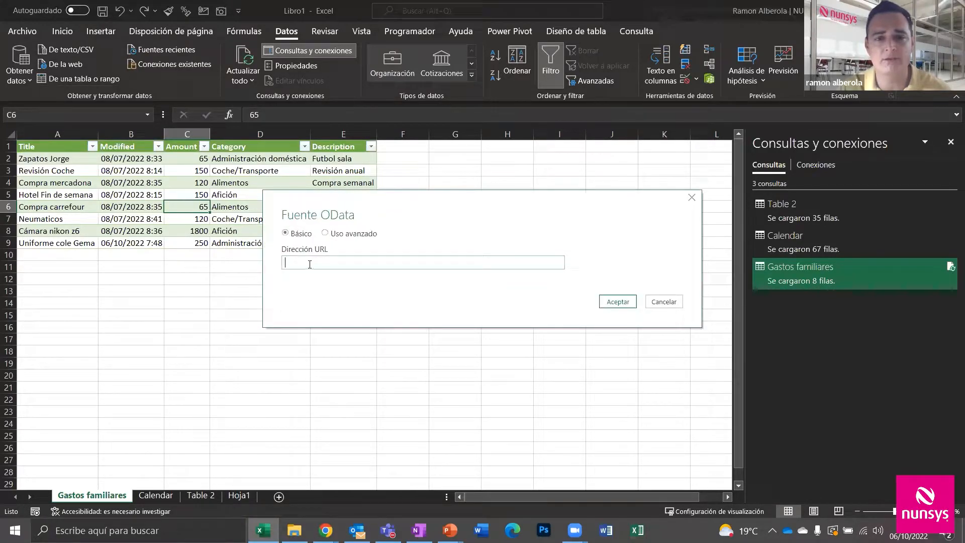
type("https://services.odata.org/V4/Northwind/Northwind.svc/")
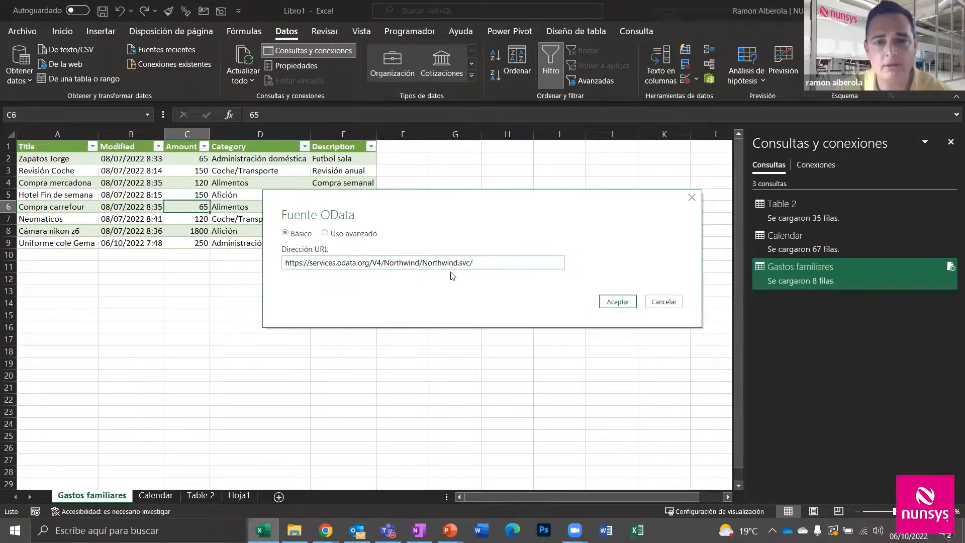
left_click(617, 302)
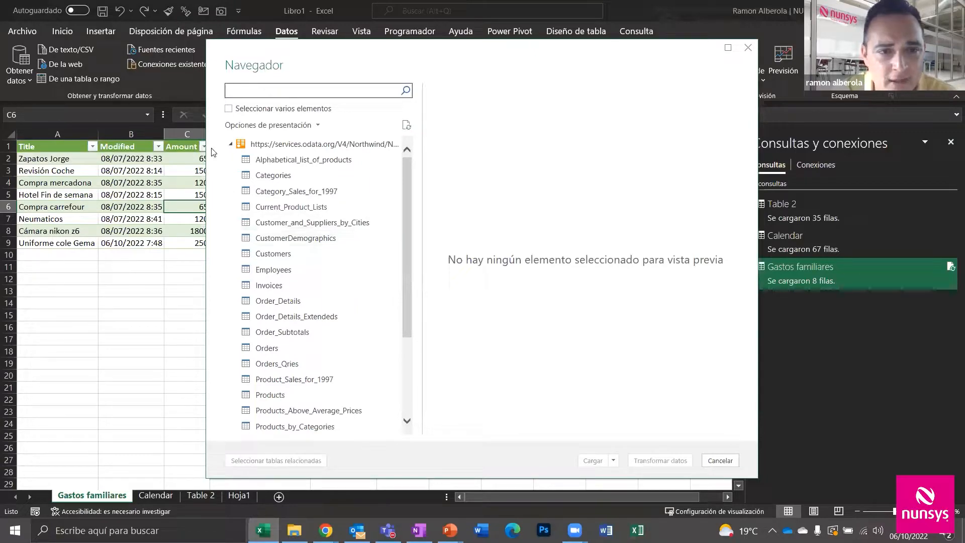
Select the Customers, Employees and Invoices tables together and send them to Power Query Editor
left_click(229, 108)
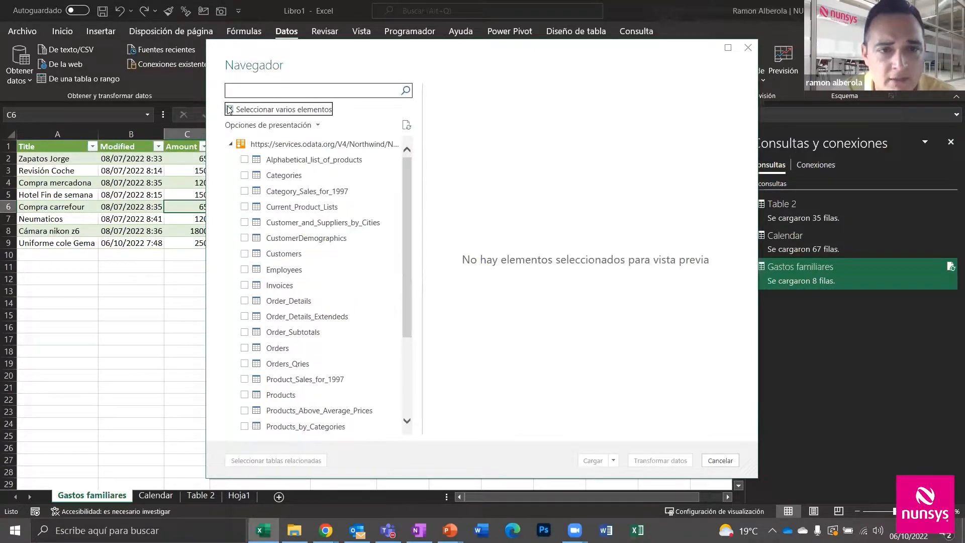
left_click(244, 256)
left_click(245, 269)
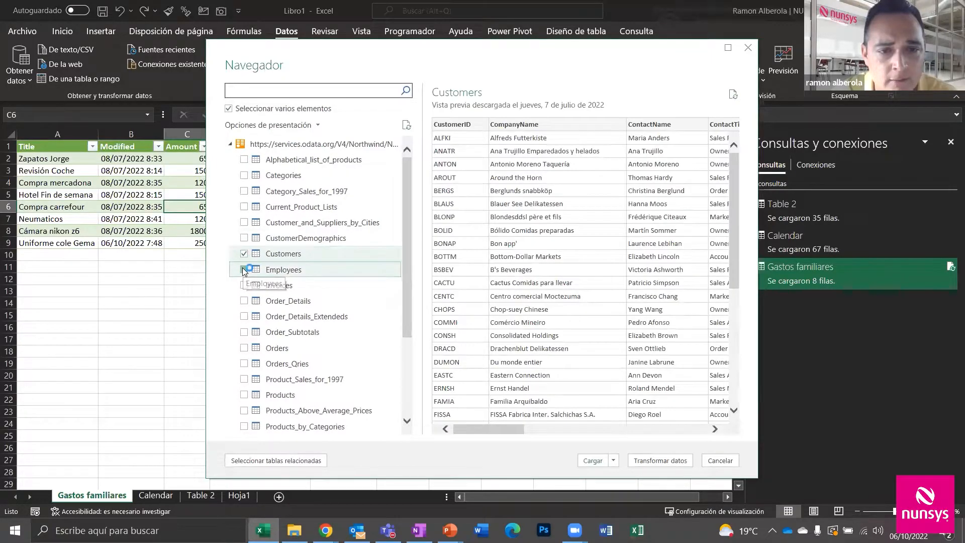
left_click(244, 285)
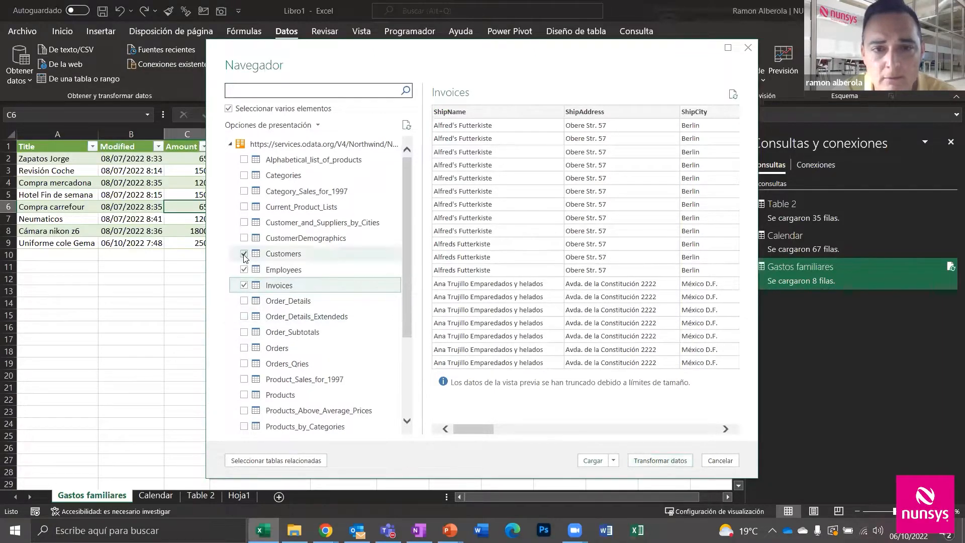
left_click(652, 462)
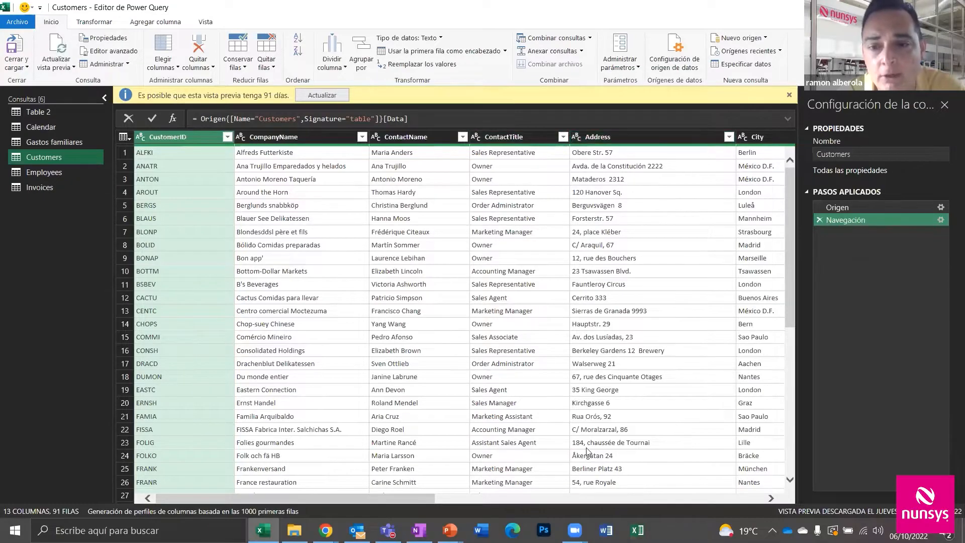
Review the Employees and Invoices queries, then load all three as tables on new worksheets
left_click_drag(420, 494, 708, 508)
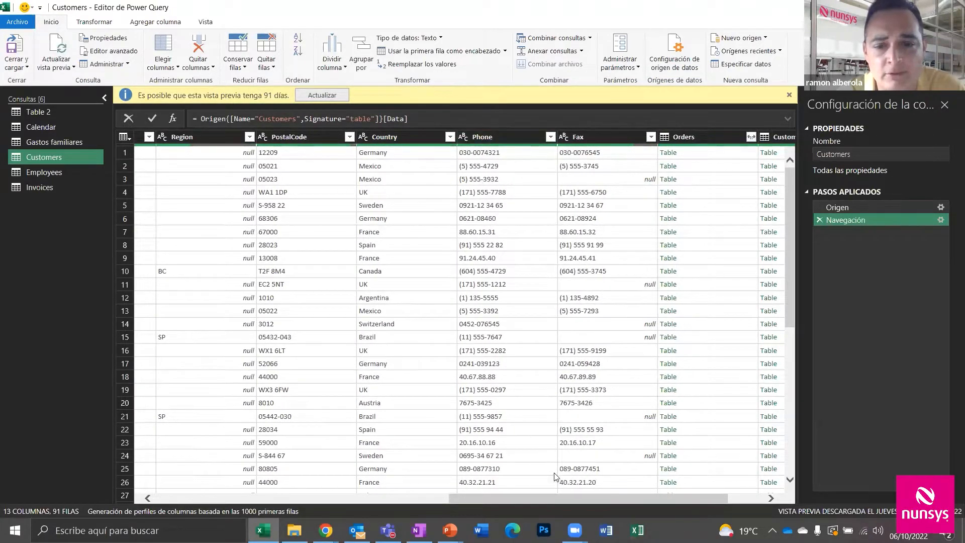
left_click_drag(554, 498, 261, 498)
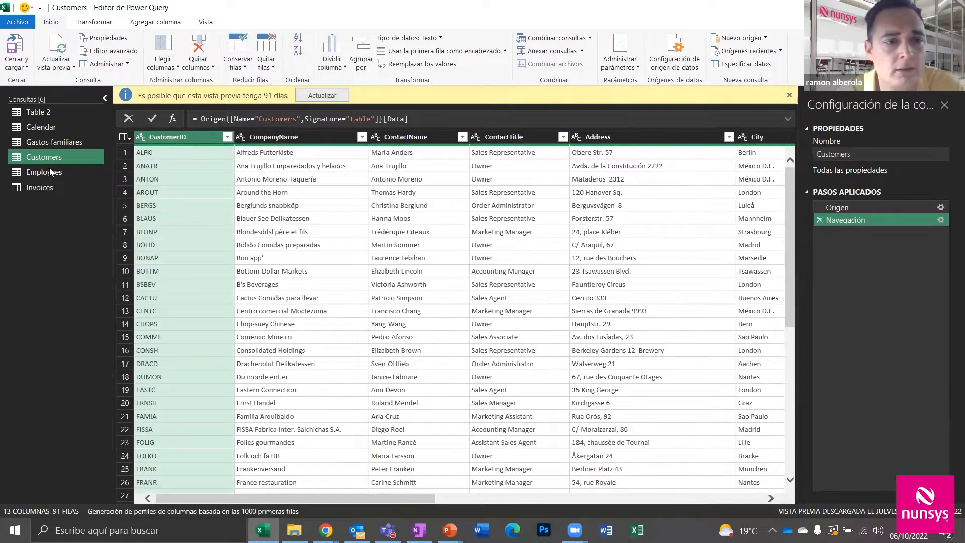
left_click(51, 173)
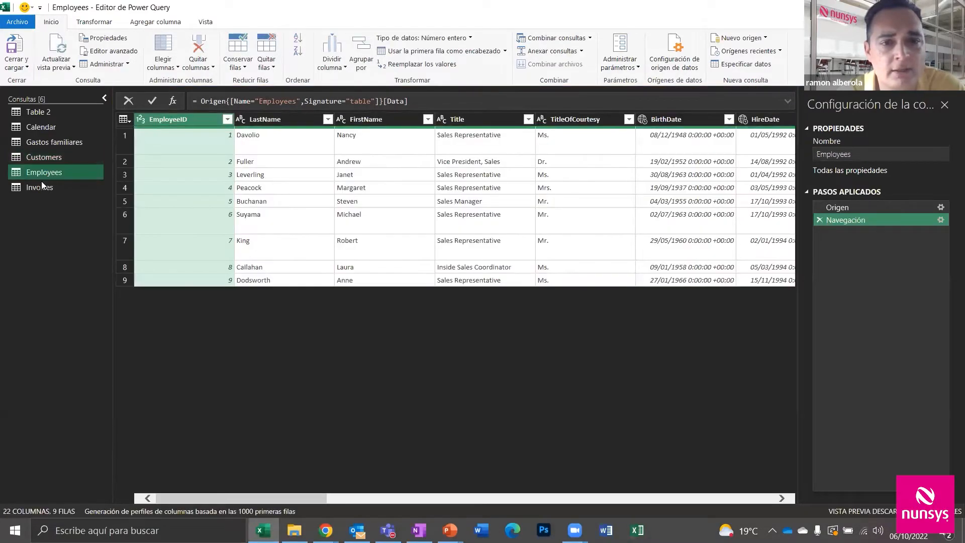
left_click(39, 187)
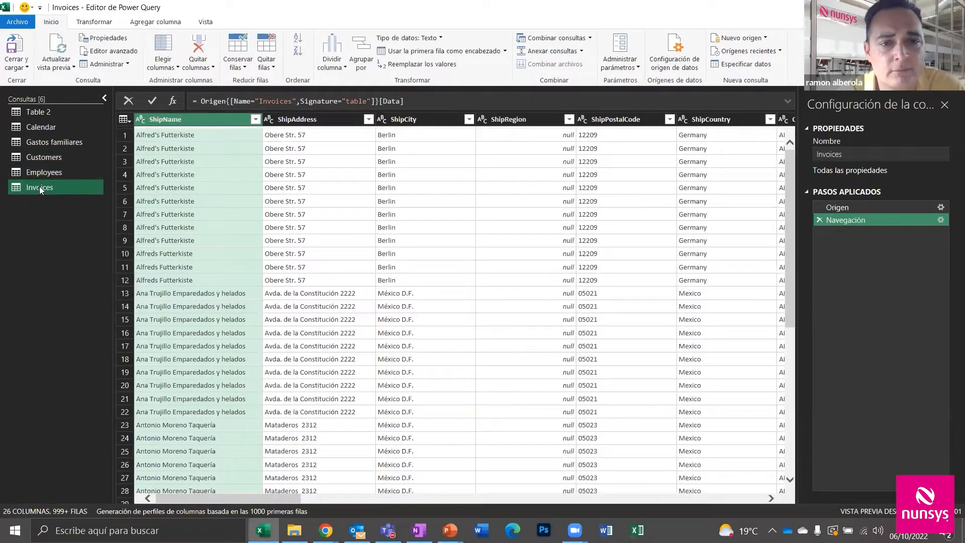
left_click(23, 67)
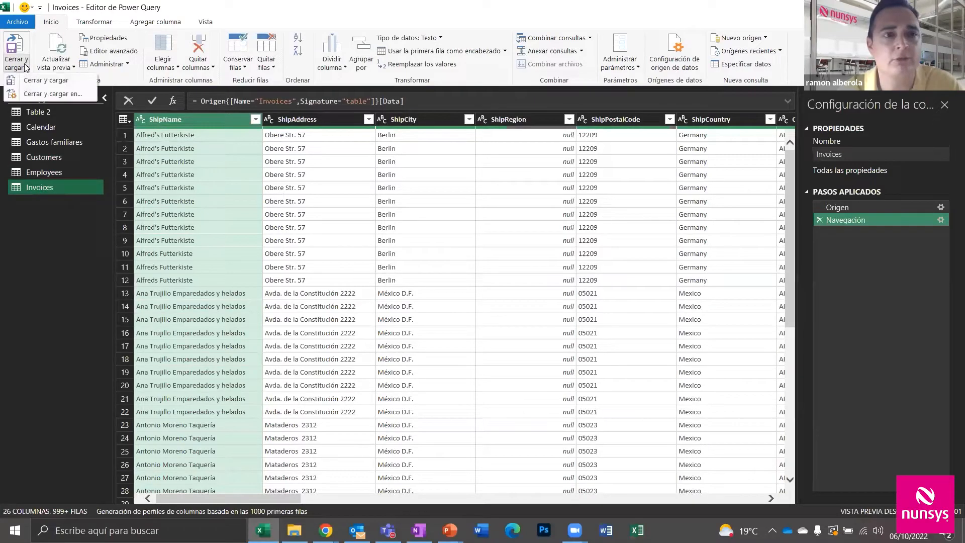
left_click(40, 96)
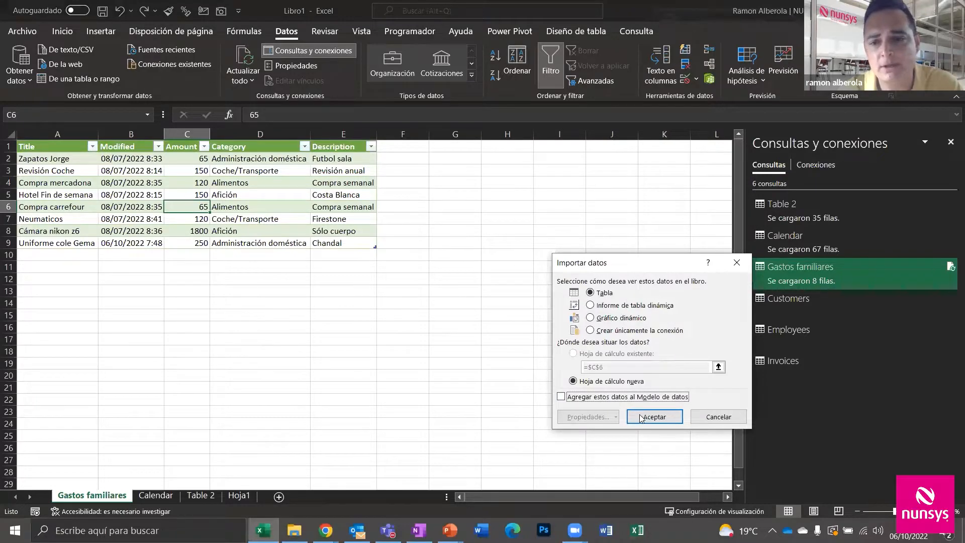
left_click(640, 419)
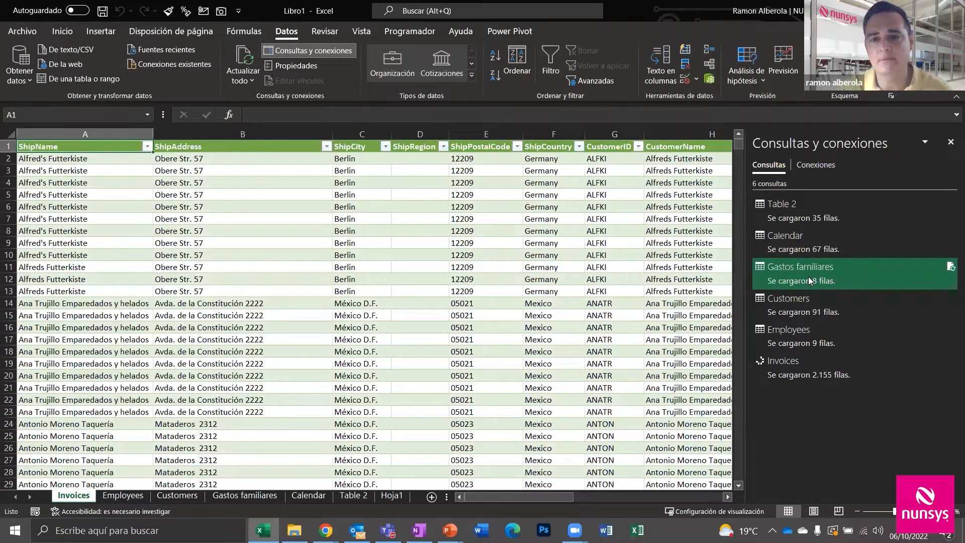
Check the new Invoices, Employees and Customers sheets: 2.155, 9 and 91 rows
mouse_move(809, 280)
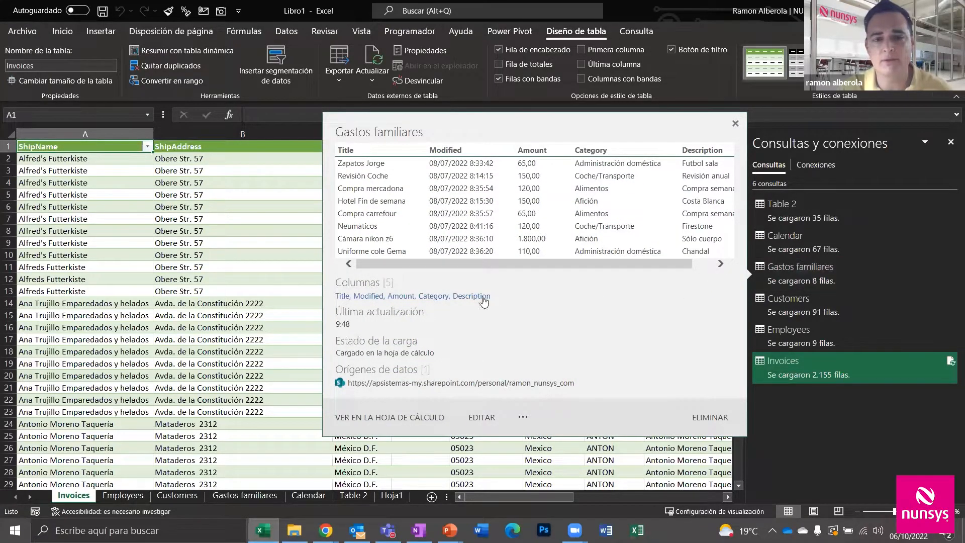
left_click(111, 497)
left_click(184, 497)
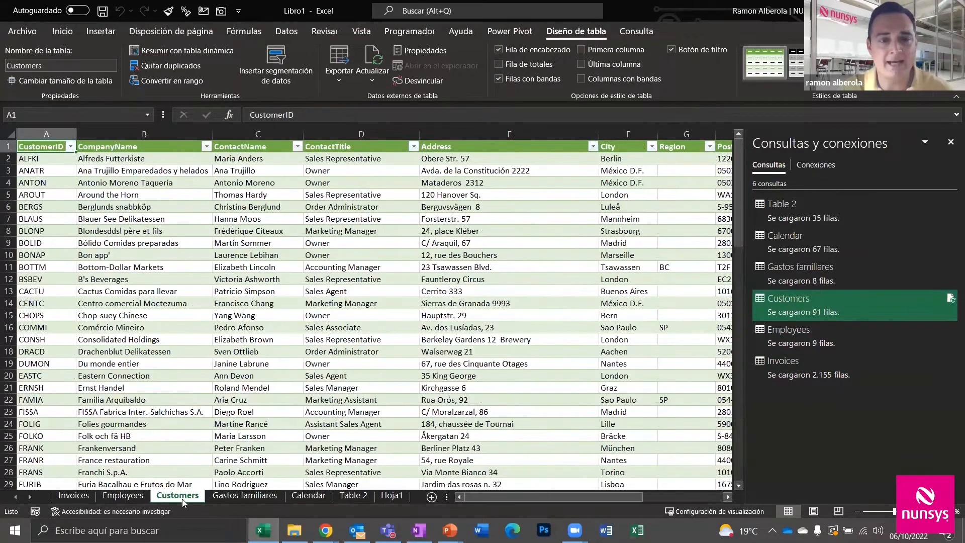
left_click(128, 498)
left_click(86, 499)
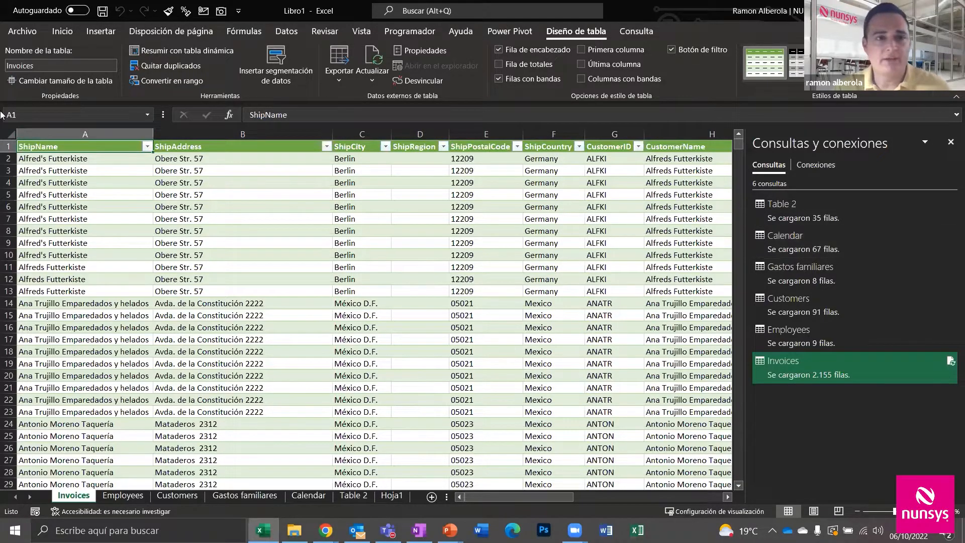
left_click(286, 28)
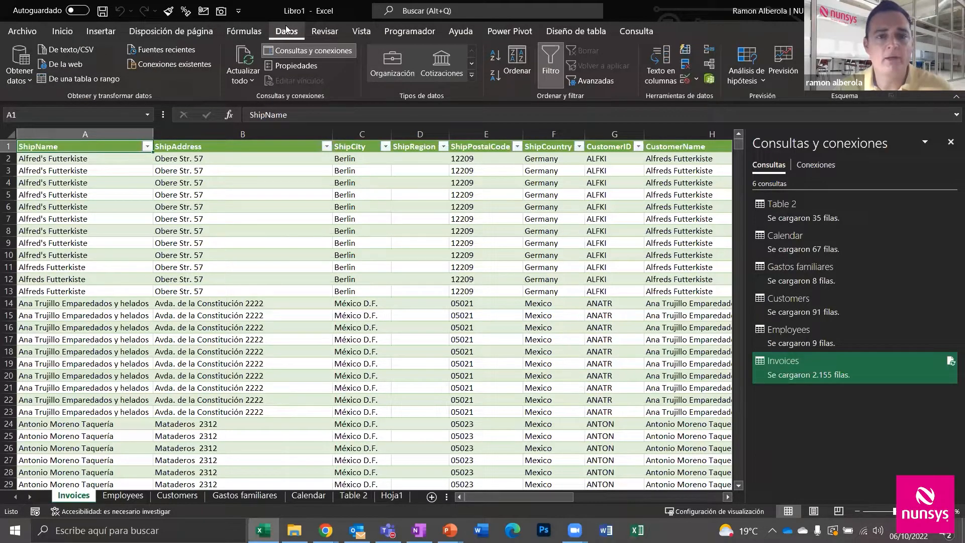
Import from PDF, choosing oferta para power query.pdf in the Webinar PowerQuery folder
left_click(25, 81)
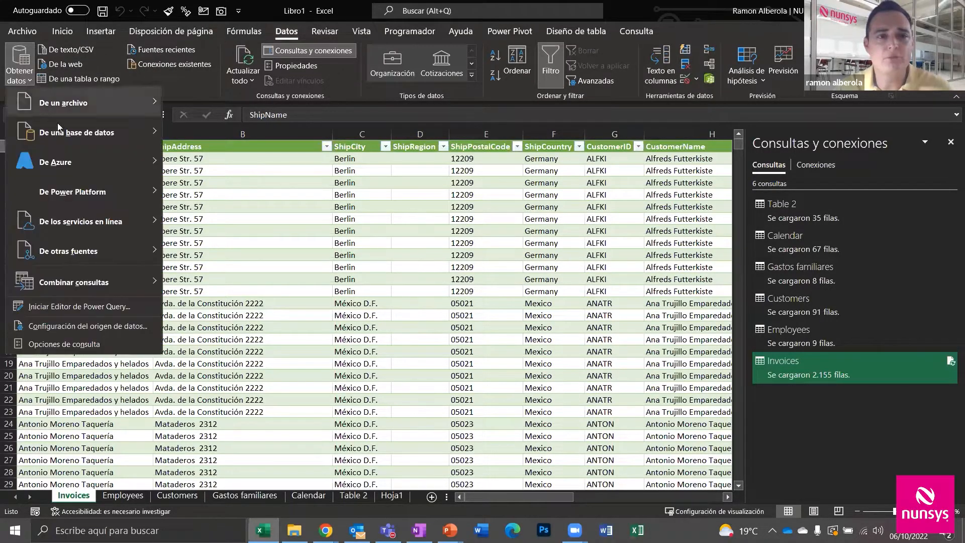
mouse_move(63, 132)
mouse_move(84, 108)
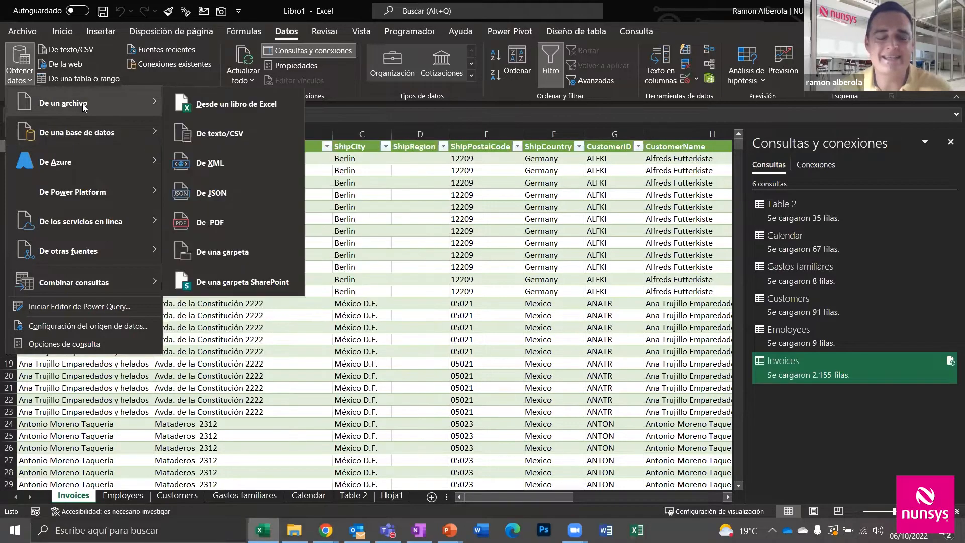
left_click(252, 225)
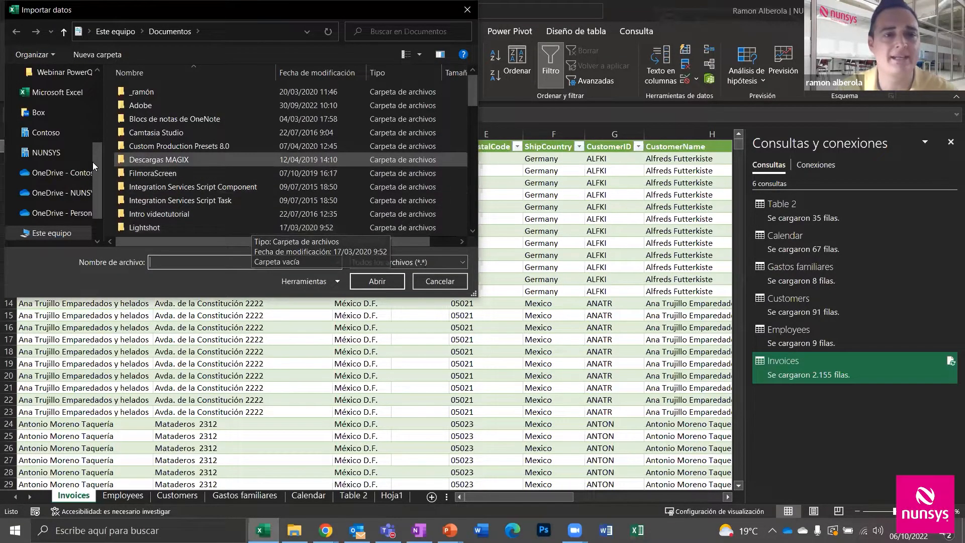
scroll(91, 150, "up", 5)
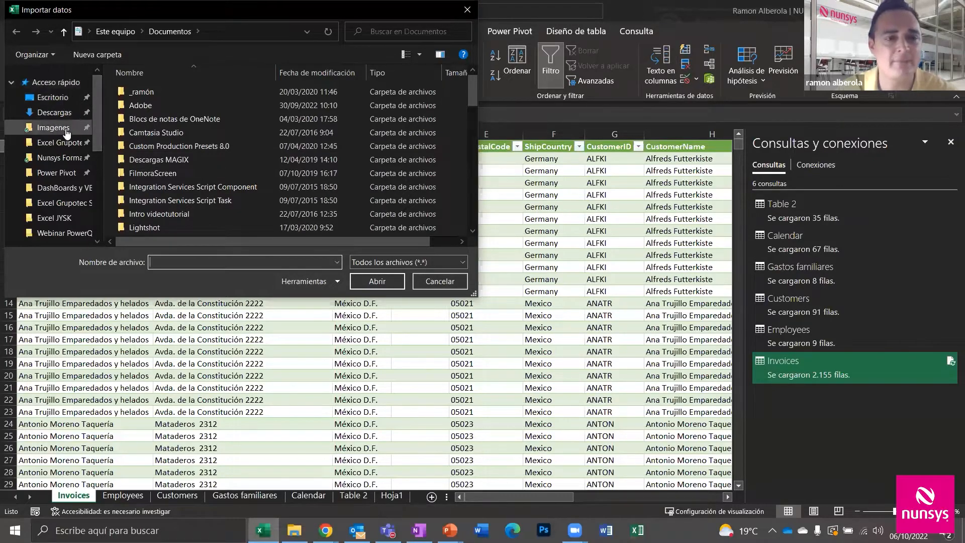
scroll(98, 146, "down", 1)
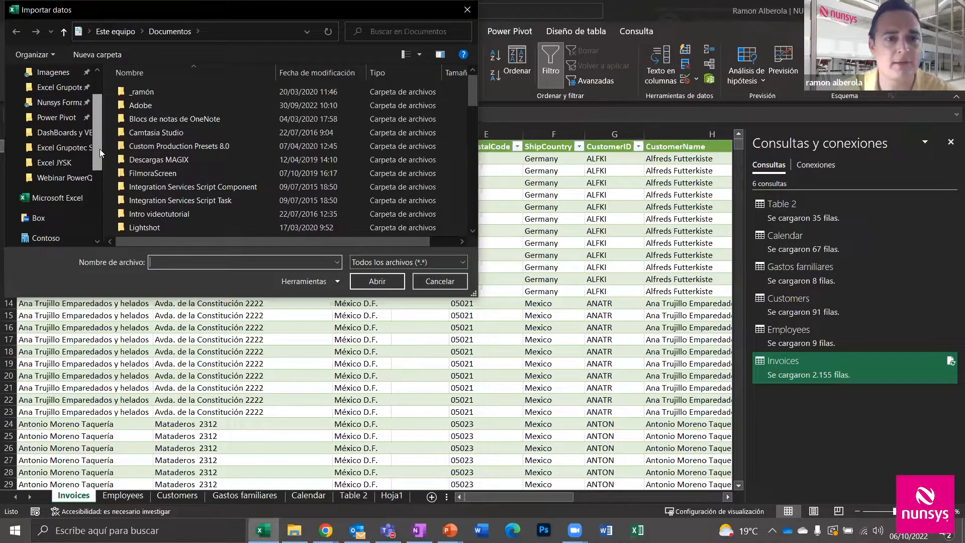
scroll(100, 146, "up", 1)
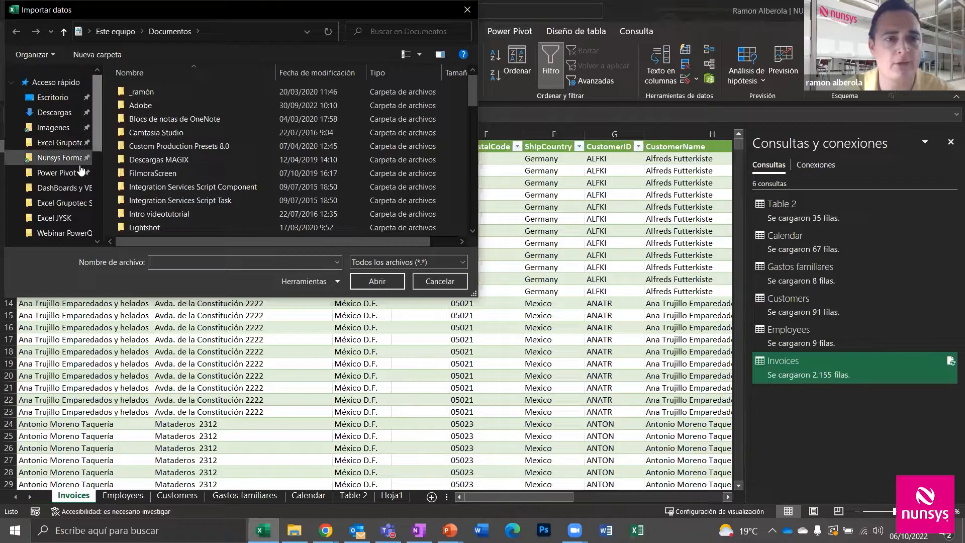
left_click(76, 234)
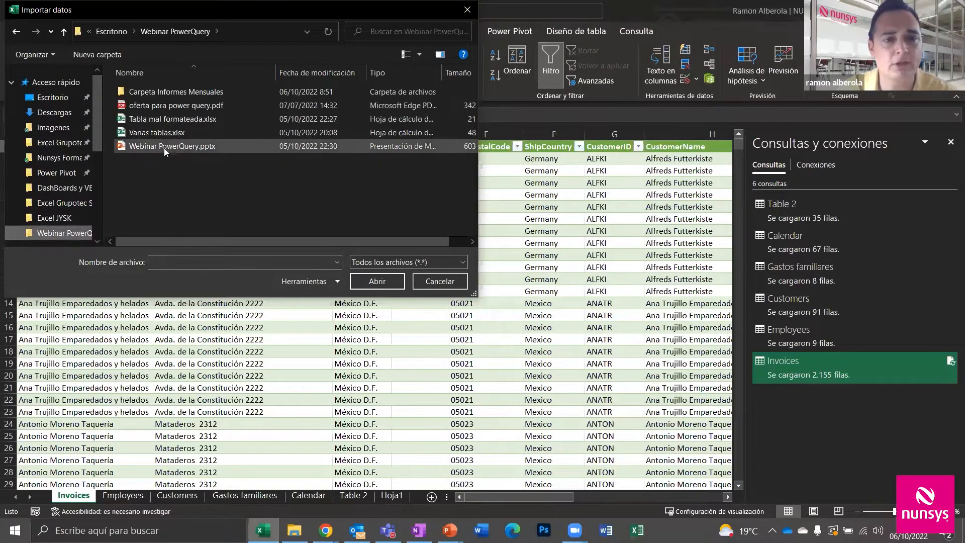
left_click(166, 107)
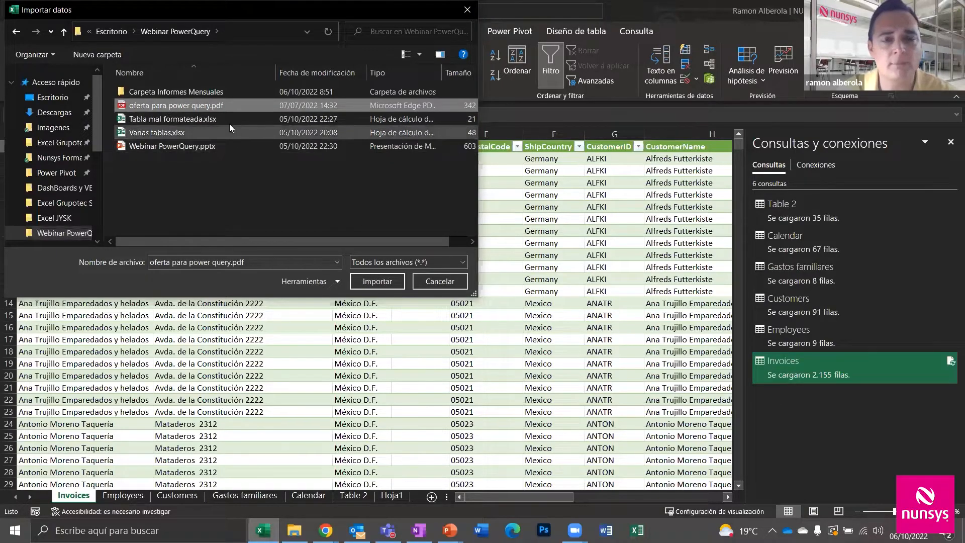
left_click(390, 280)
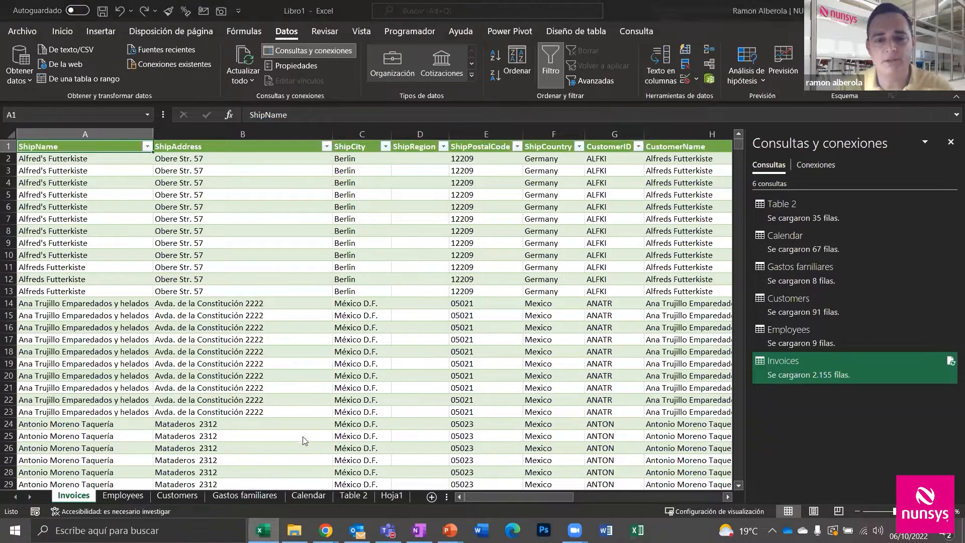
Open oferta para power query.pdf from the Webinar PowerQuery folder in Edge's PDF viewer
left_click(294, 530)
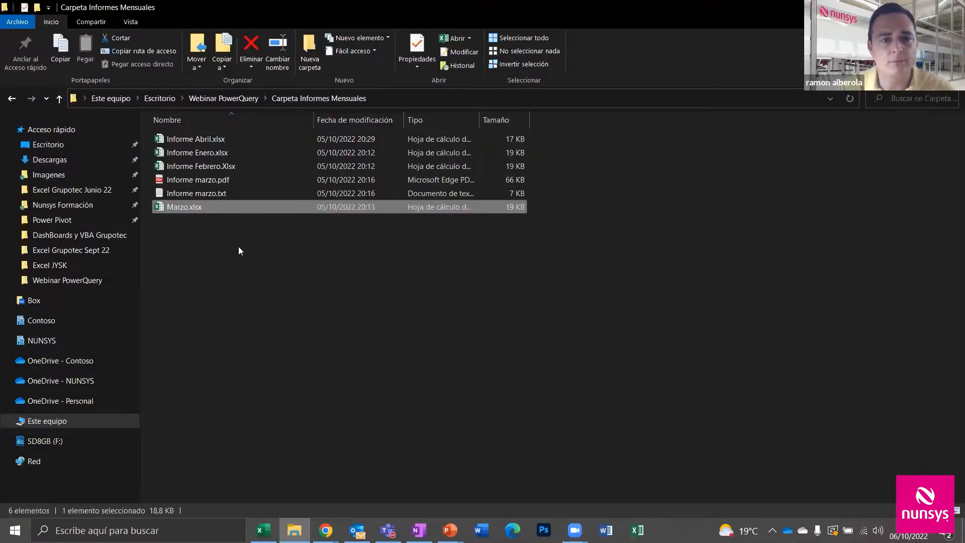
left_click(224, 98)
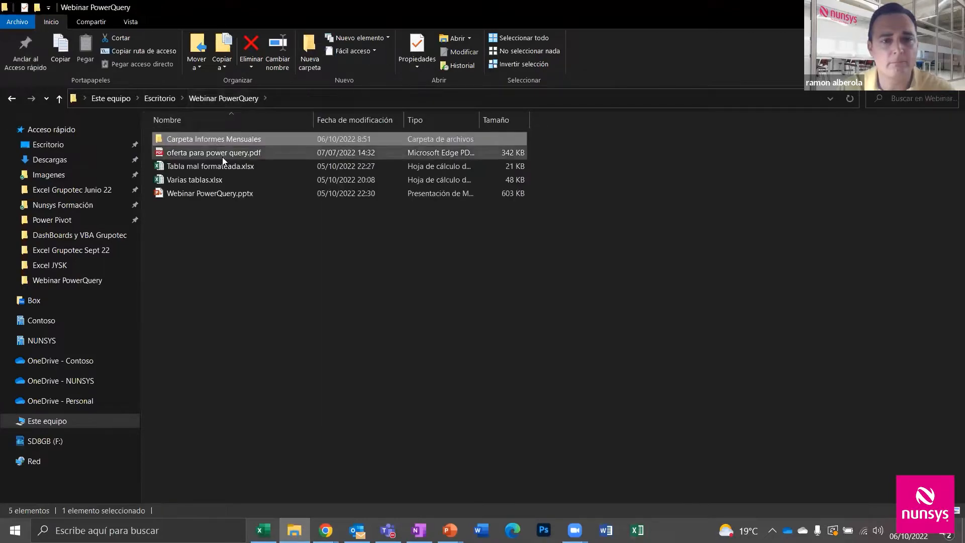
double_click(229, 153)
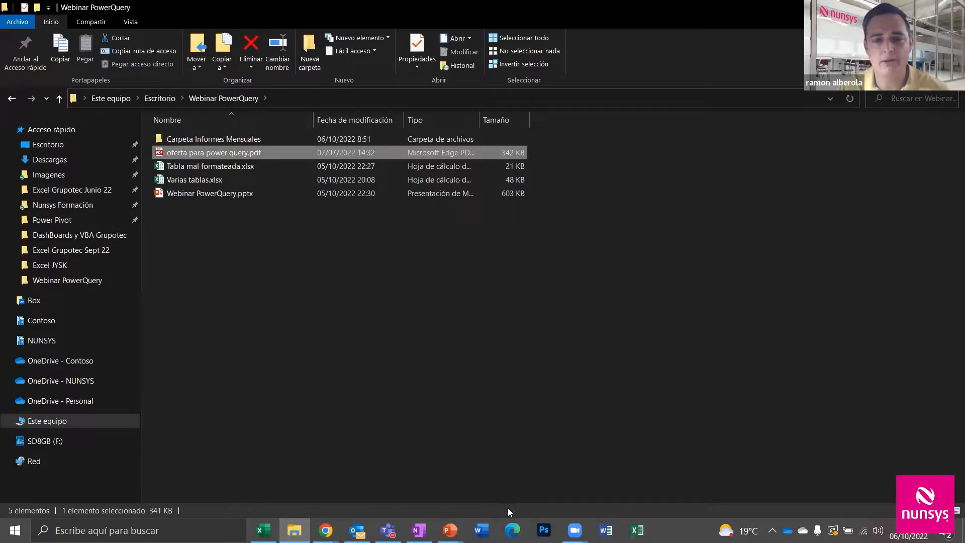
left_click(512, 530)
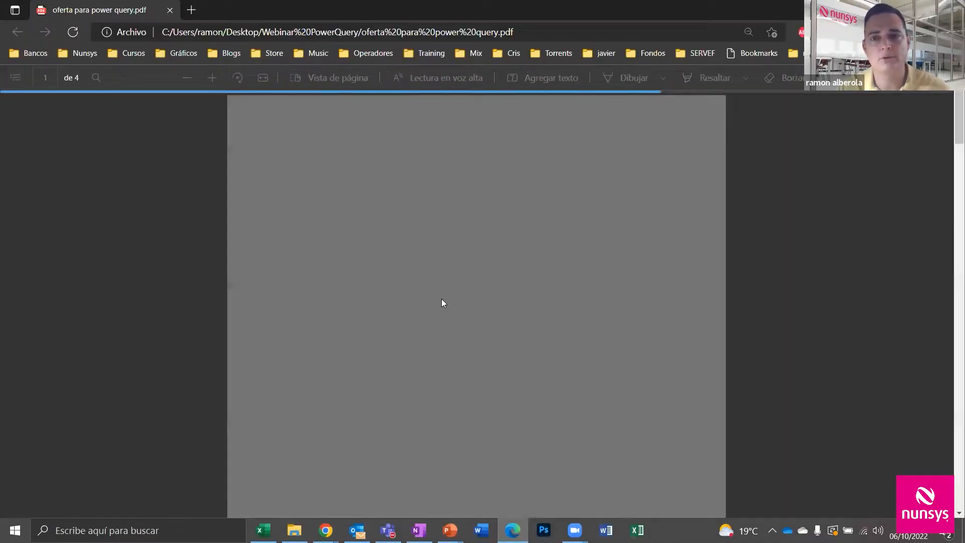
Scroll the PDF to the page-4 Valoración Económica table, then minimize Edge and return to Excel
scroll(442, 298, "up", 4)
scroll(442, 301, "up", 10)
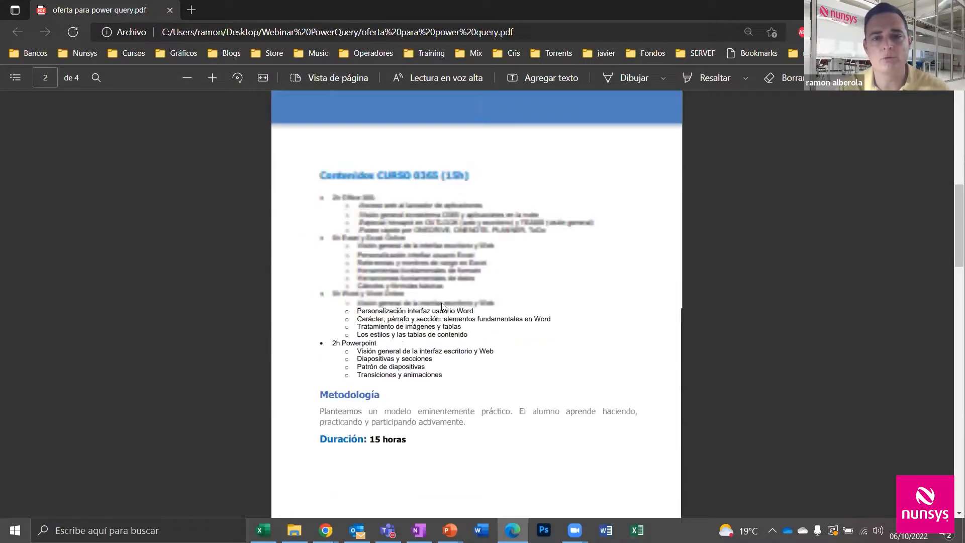
scroll(444, 312, "down", 5)
scroll(446, 314, "down", 10)
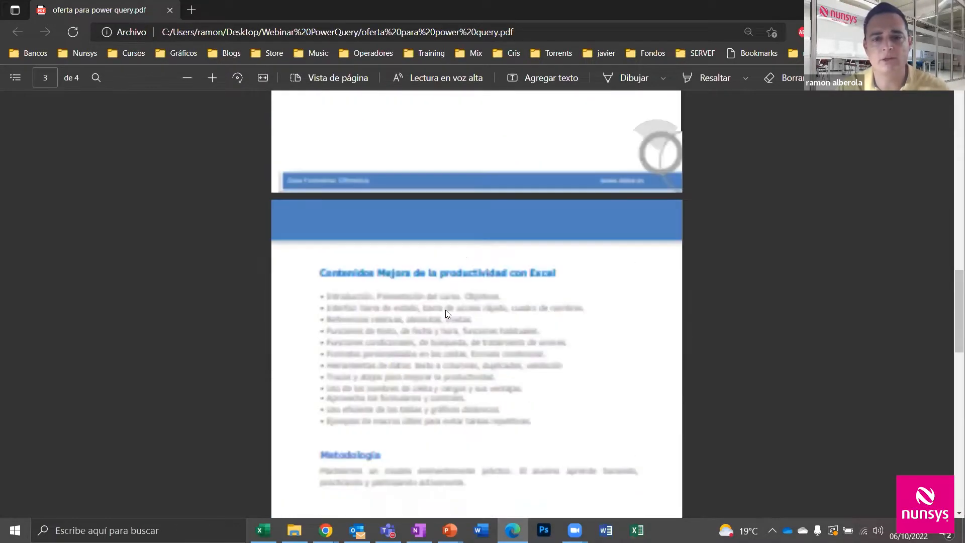
scroll(445, 309, "up", 2)
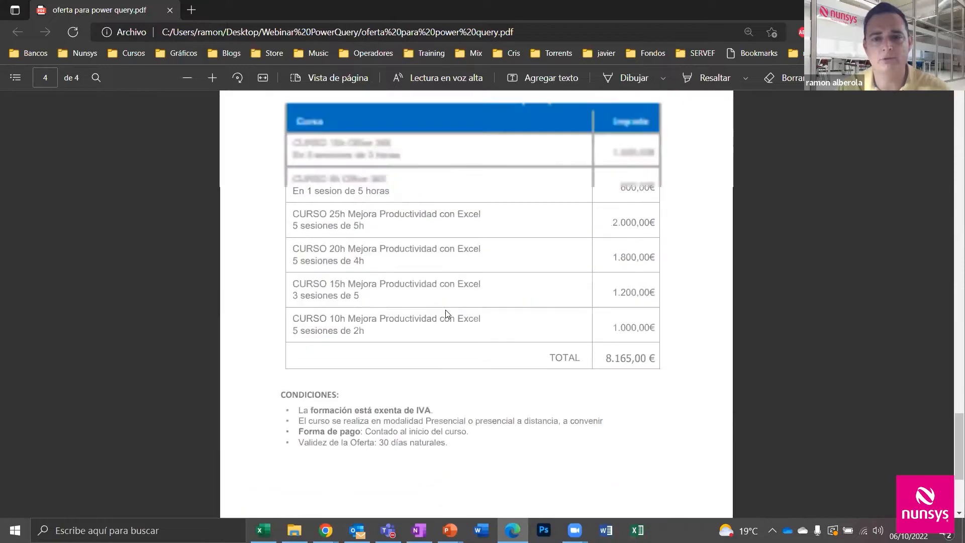
scroll(500, 250, "up", 1)
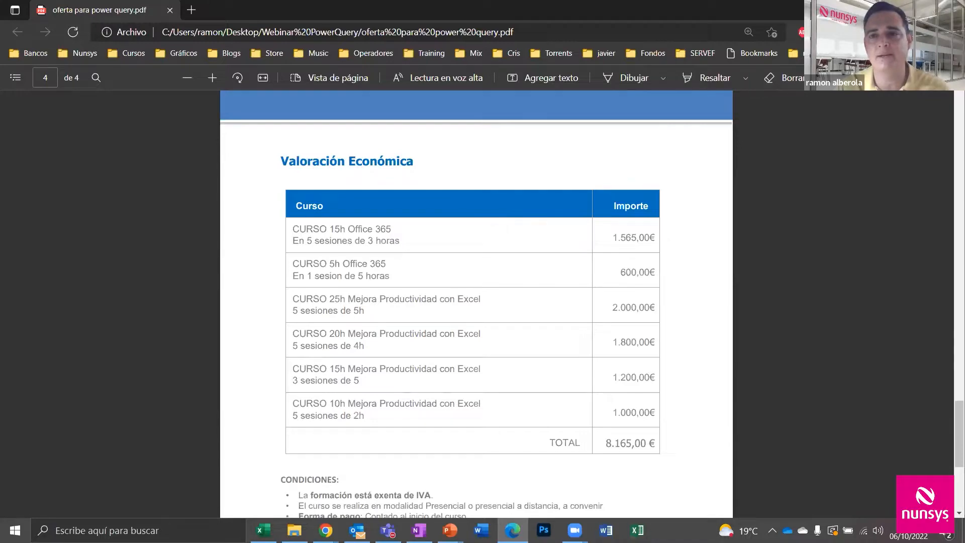
left_click(892, 9)
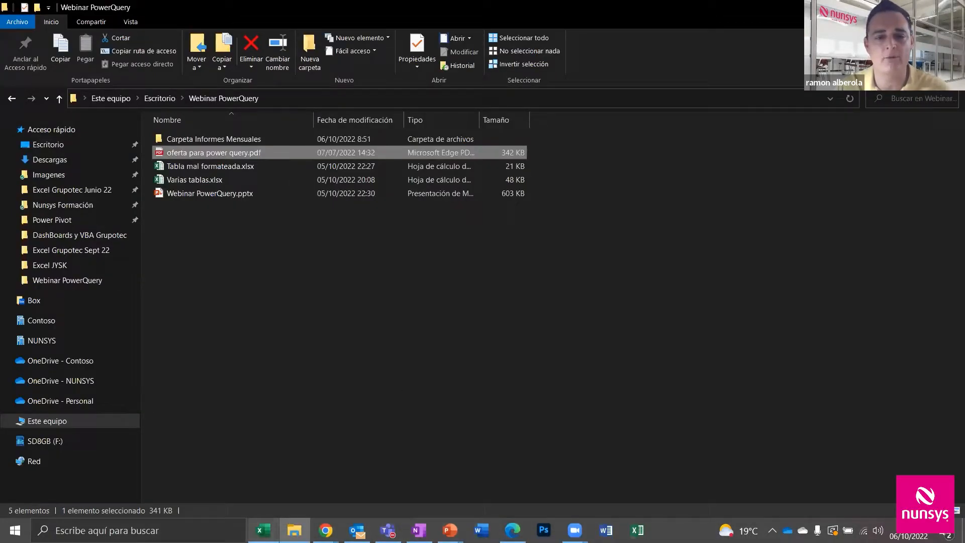
left_click(263, 531)
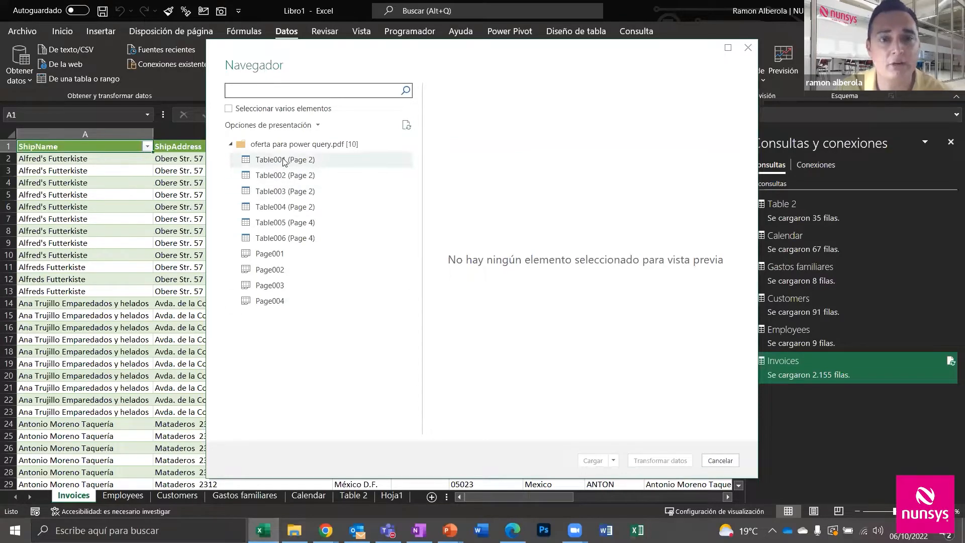
Preview Page001 and Table001 through Table004 in the Navigator
left_click(266, 256)
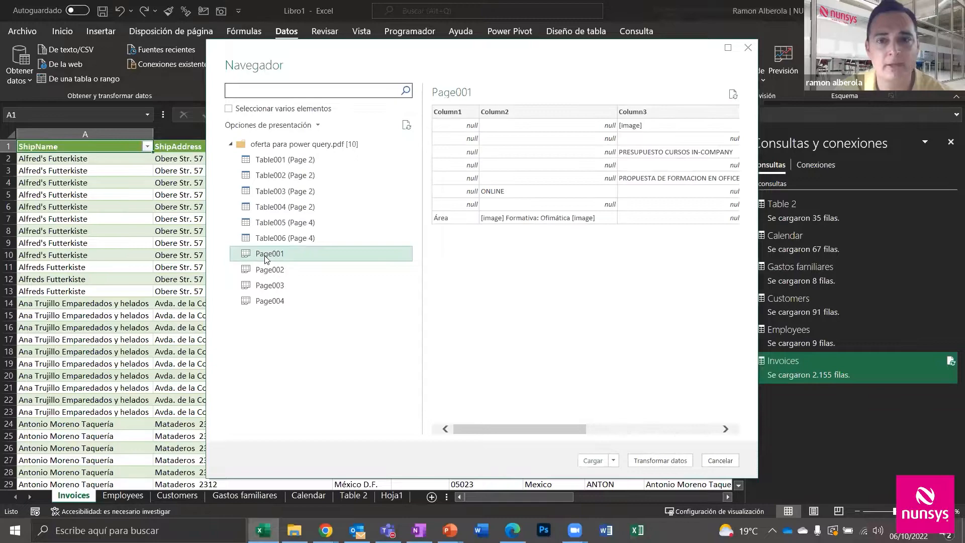
left_click(280, 164)
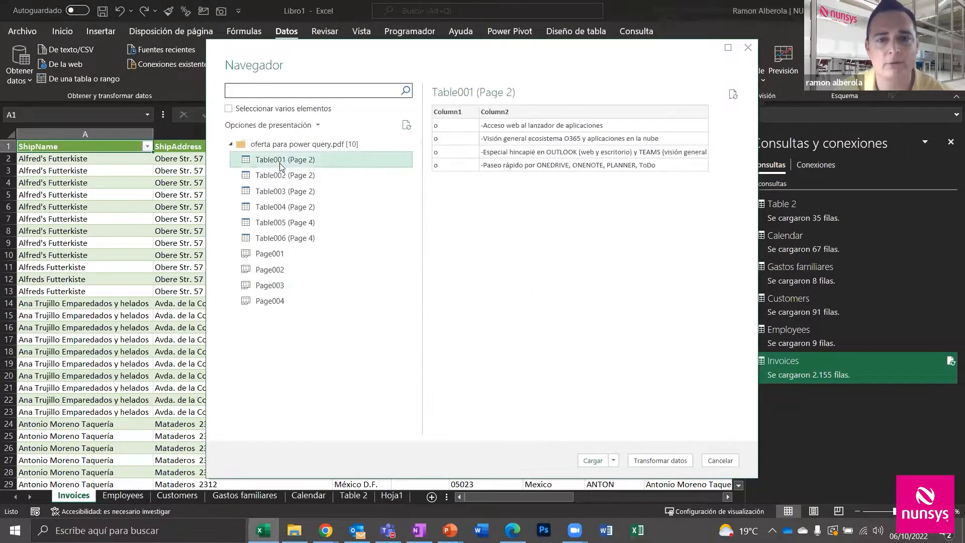
left_click(279, 177)
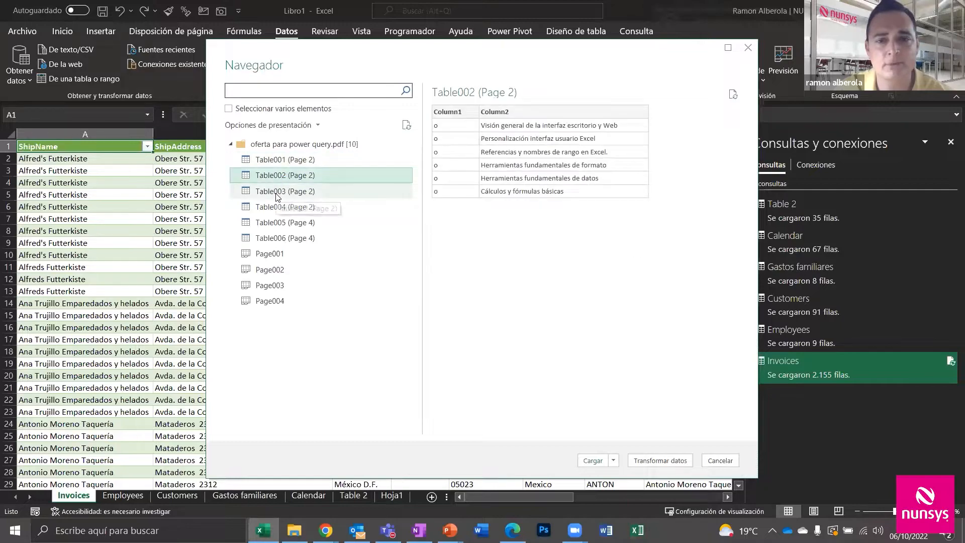
left_click(276, 193)
left_click(277, 208)
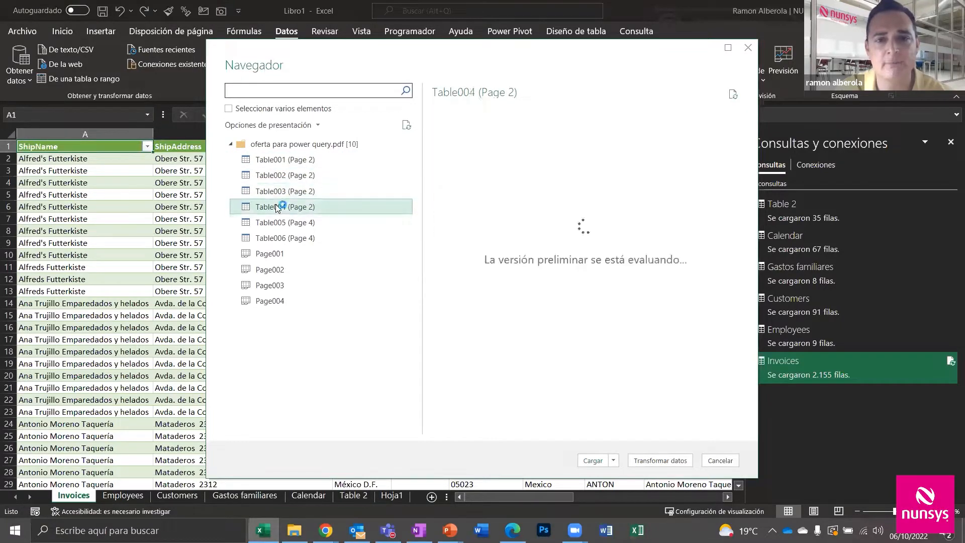
Load Table005 (Page 4) as a Tabla on a Hoja de cálculo nueva: 7 Curso/Importe rows
left_click(318, 226)
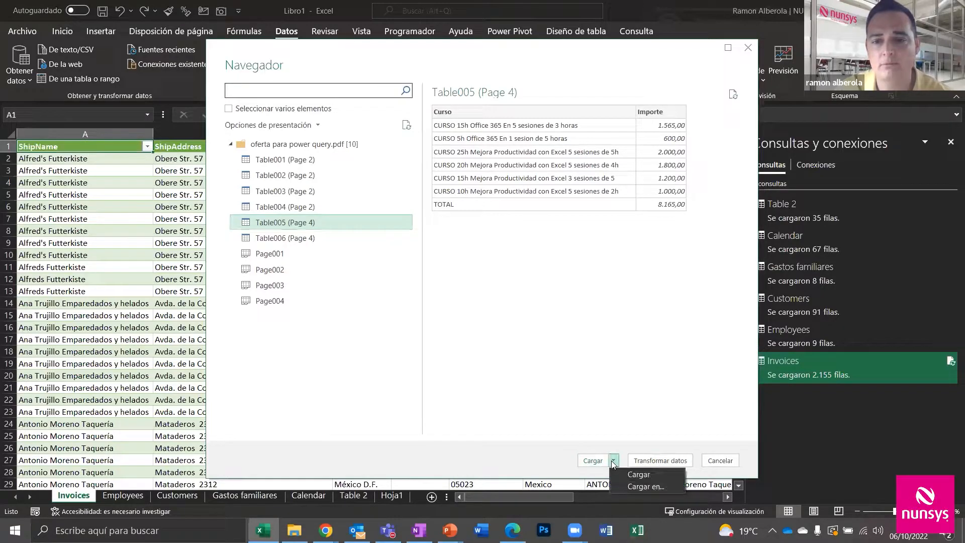
left_click(634, 480)
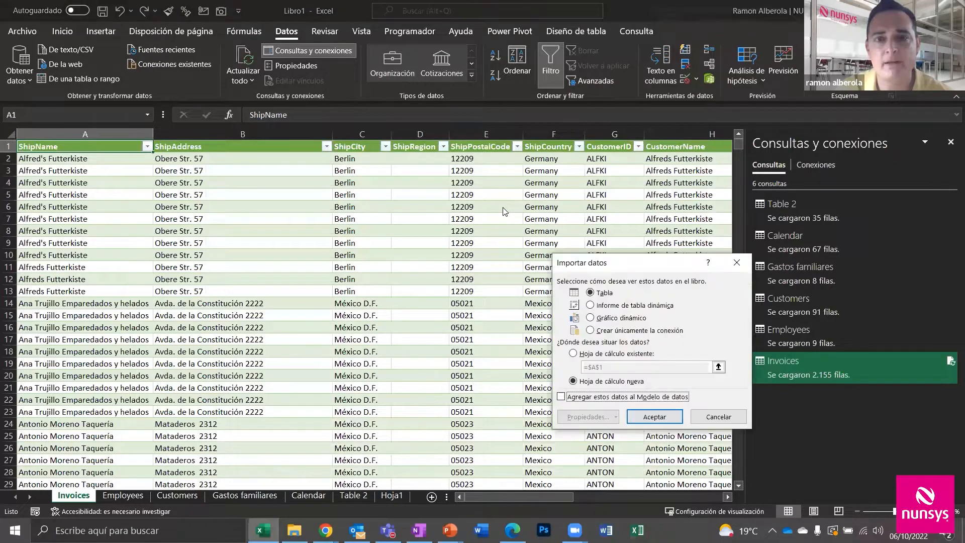
left_click(669, 418)
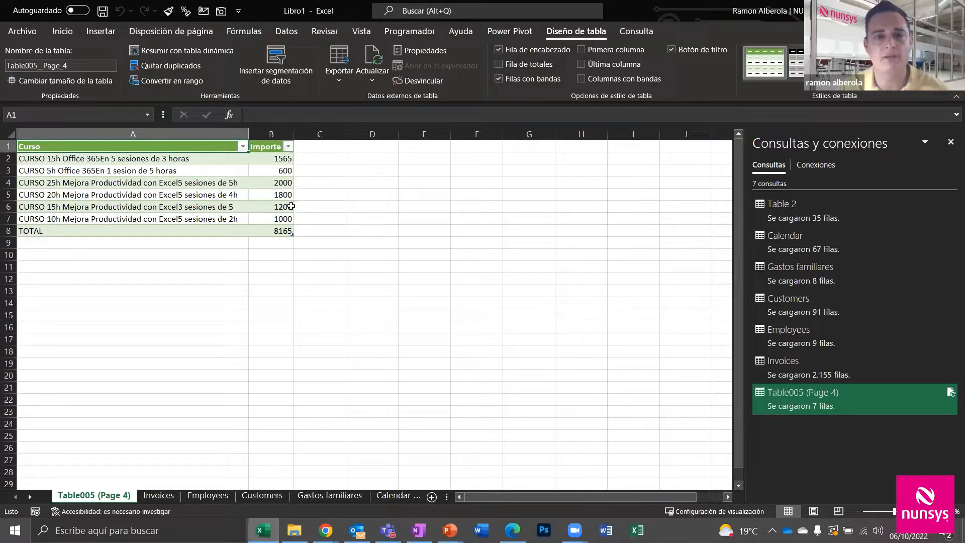
Format the Importe amounts in B2:B8 as euro currency, e.g. 1.565,00 €
left_click_drag(274, 164, 266, 226)
key("ctrl+shift+4")
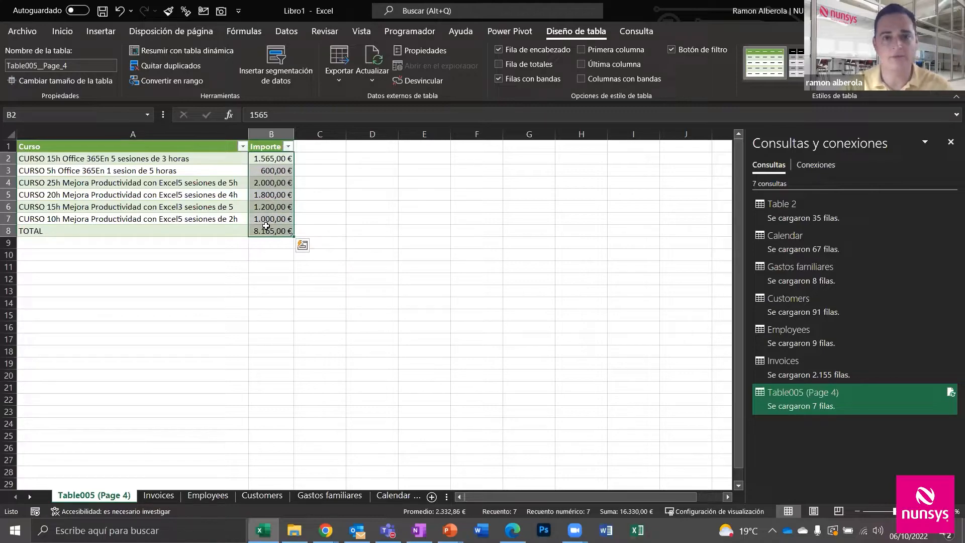
left_click(267, 294)
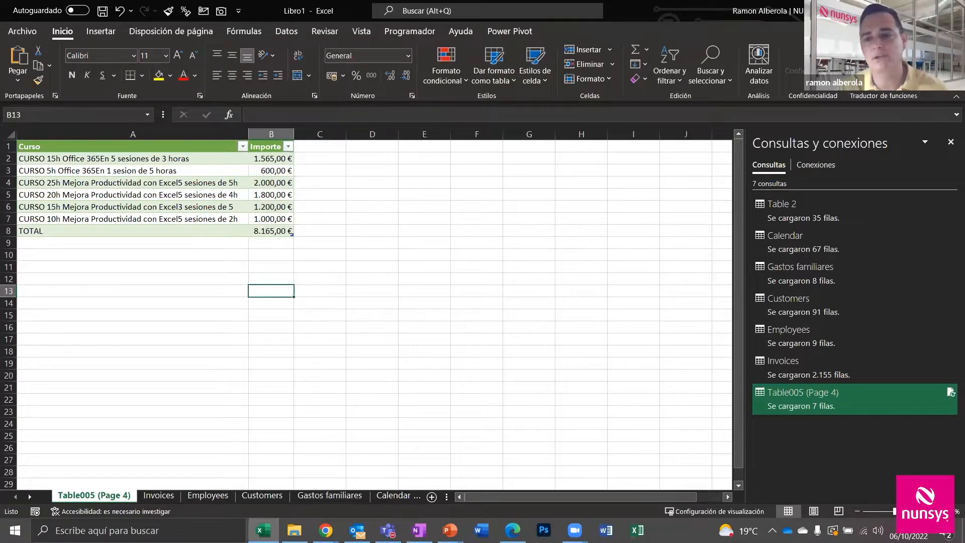
mouse_move(952, 397)
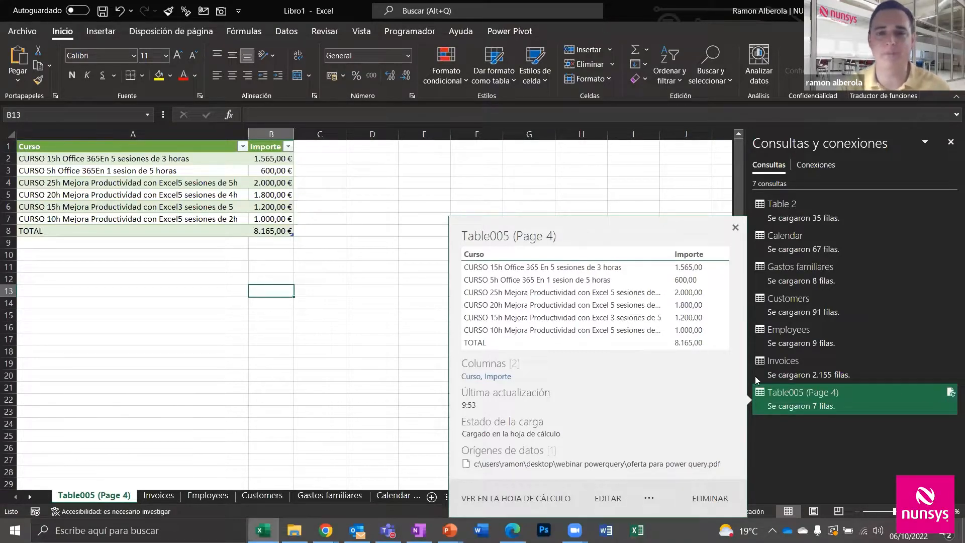
left_click(380, 336)
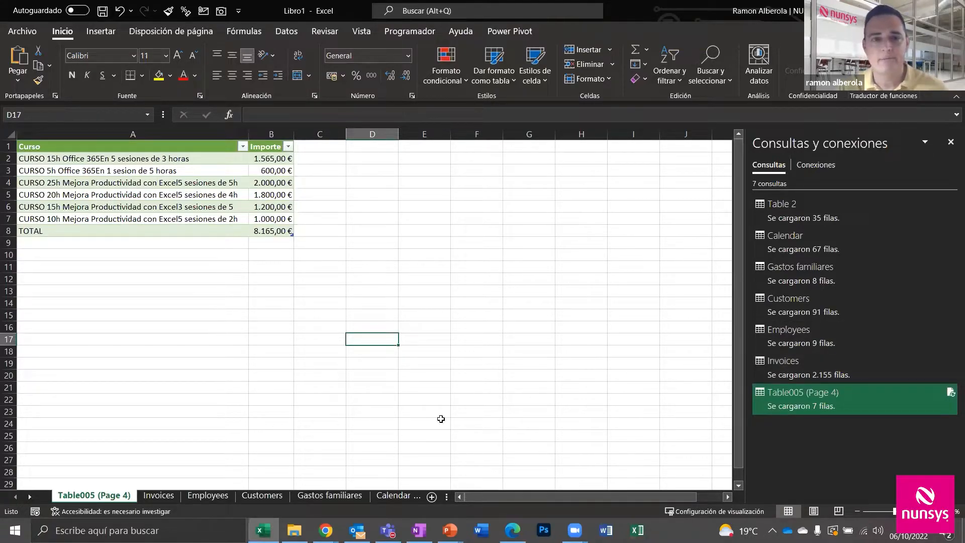
left_click(285, 399)
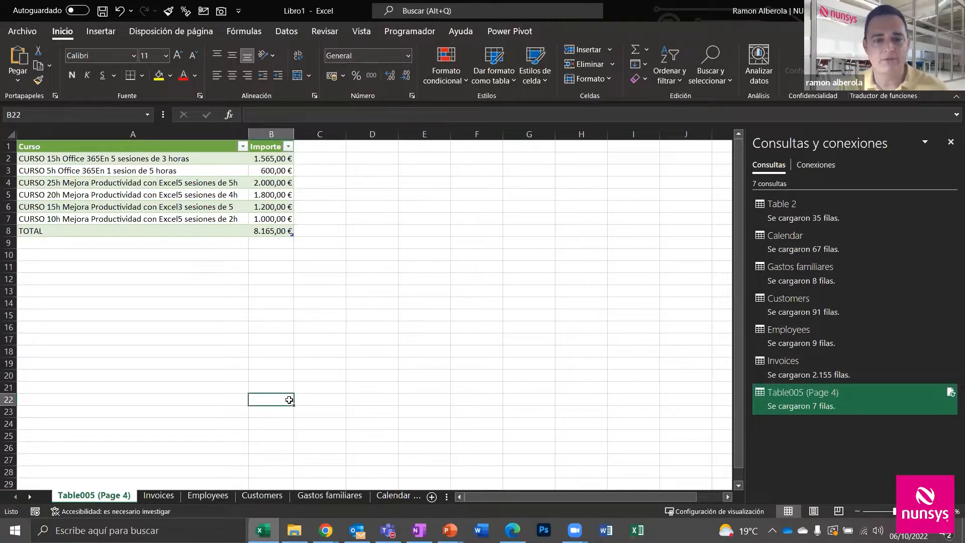
Open recent Varias tablas.xlsx and browse its Enero, Febrero, Marzo and Abril sheets, ending on Enero
left_click(22, 32)
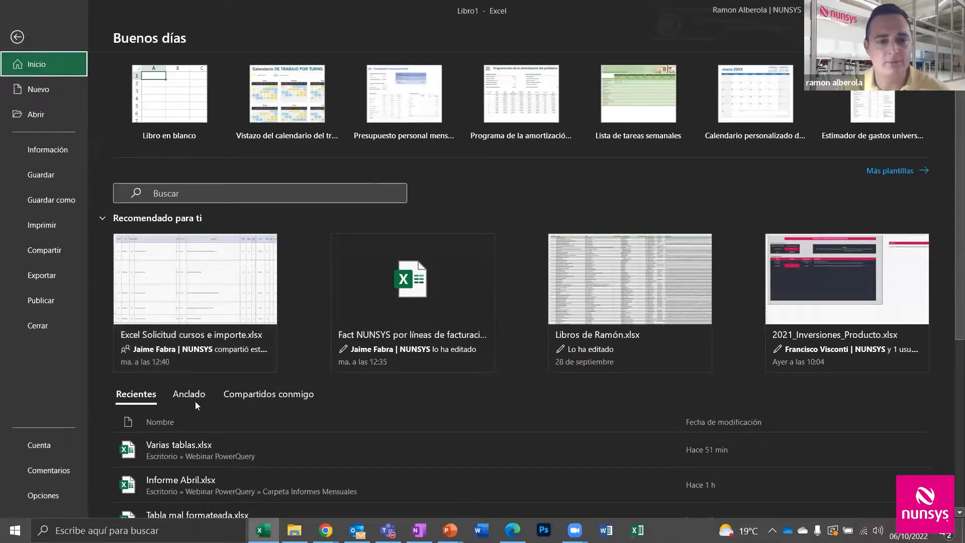
left_click(205, 448)
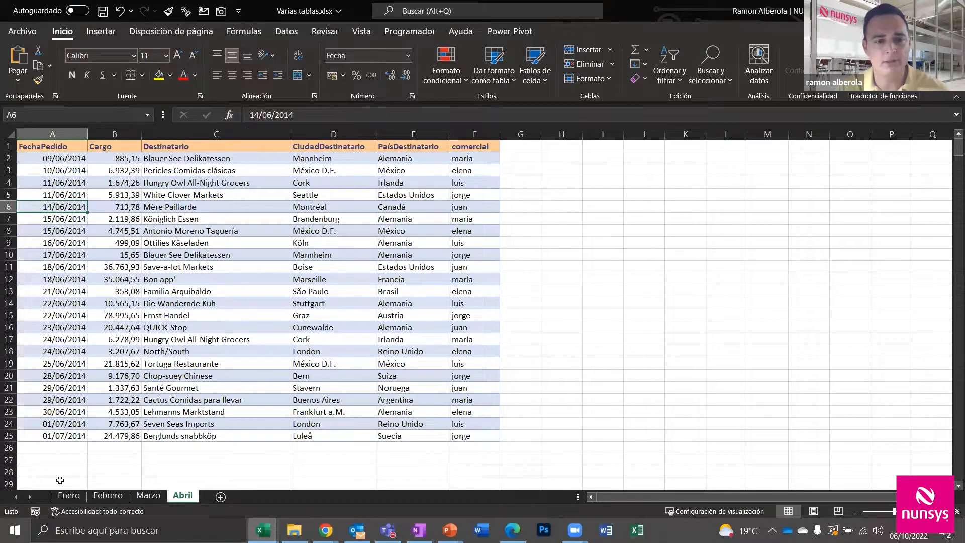
left_click(69, 496)
left_click(107, 497)
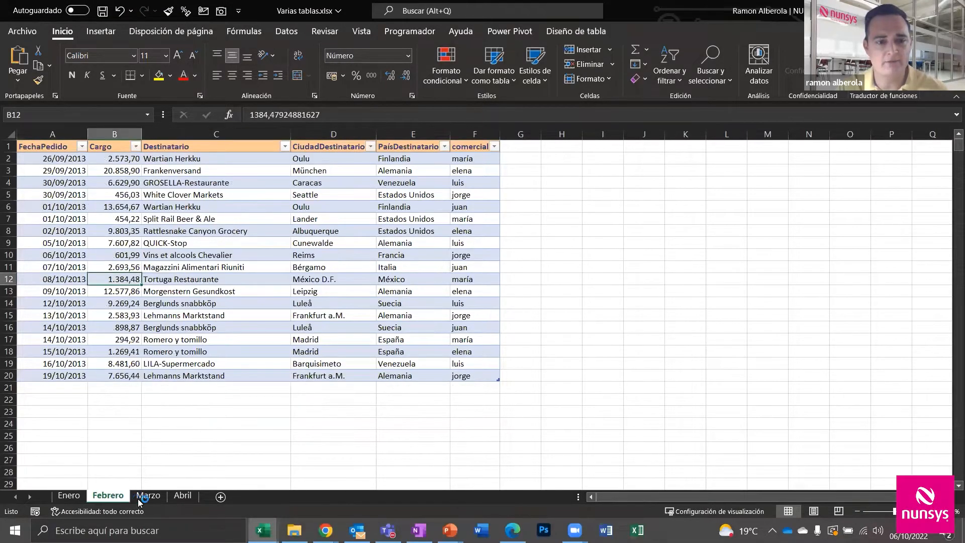
left_click(138, 498)
left_click(183, 496)
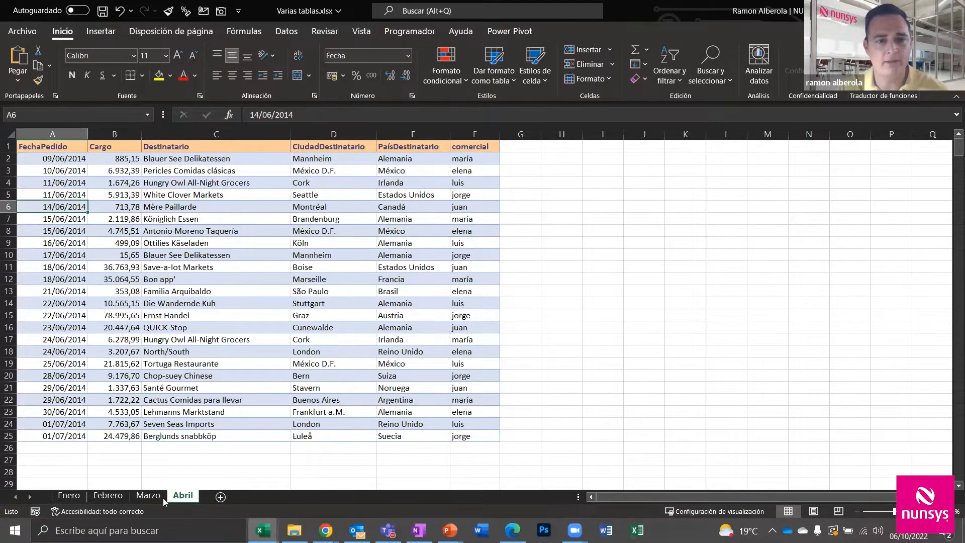
left_click(78, 499)
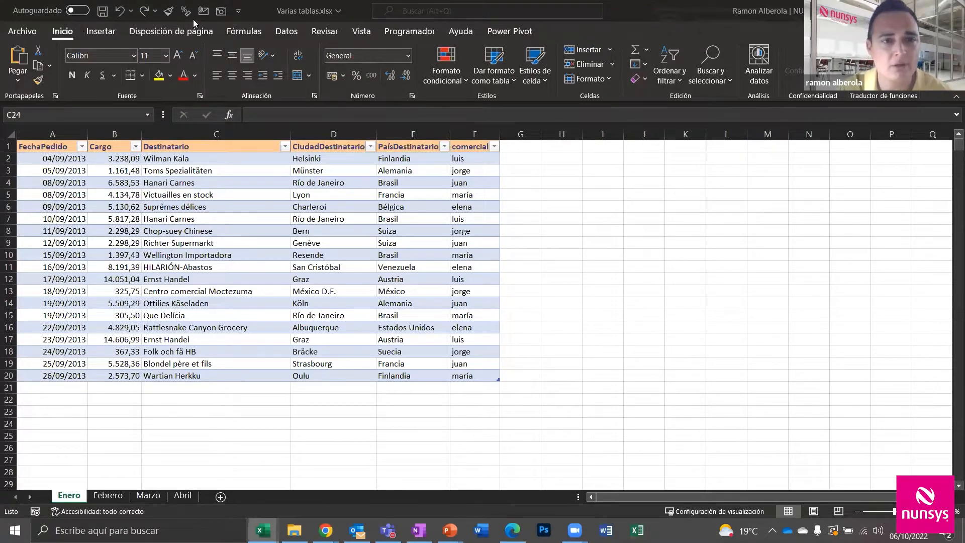
left_click(284, 34)
left_click(283, 31)
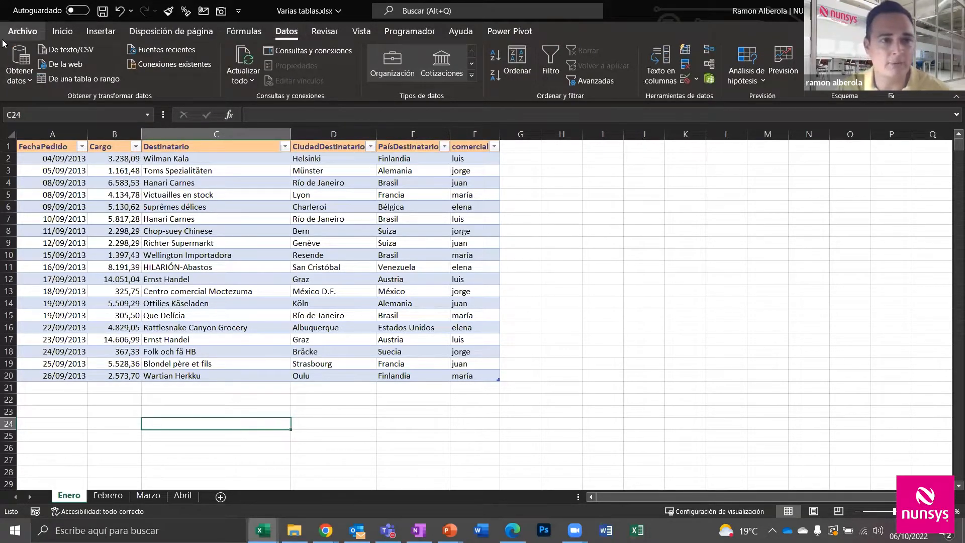
Start a new blank Power Query query
left_click(19, 70)
mouse_move(100, 251)
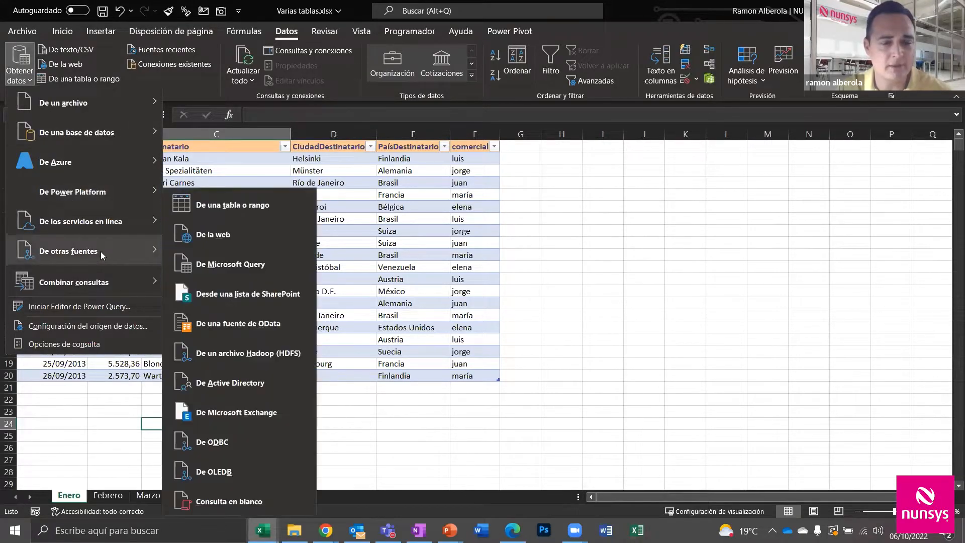
left_click(270, 499)
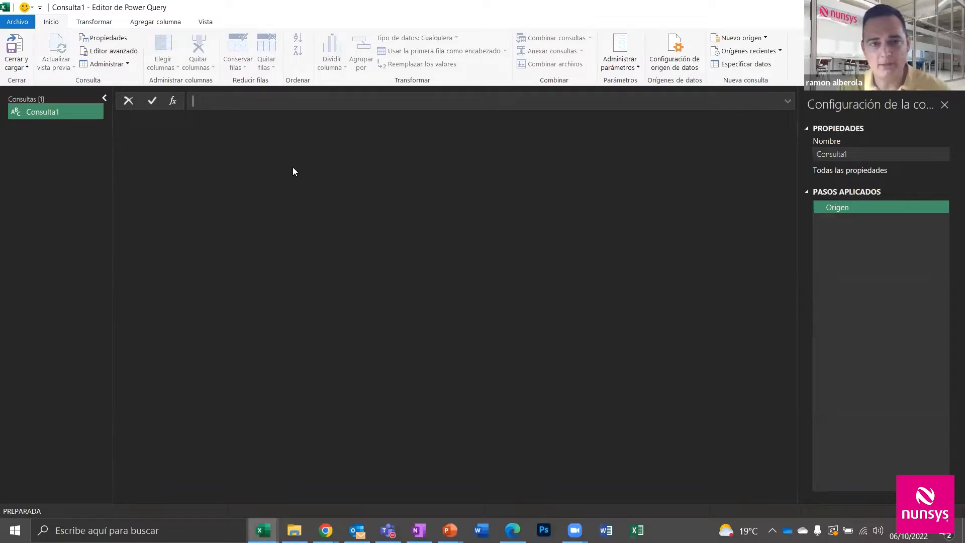
Set the query formula to =Excel.CurrentWorkbook() to list the Enero, Febrero and Marzo tables
type("=")
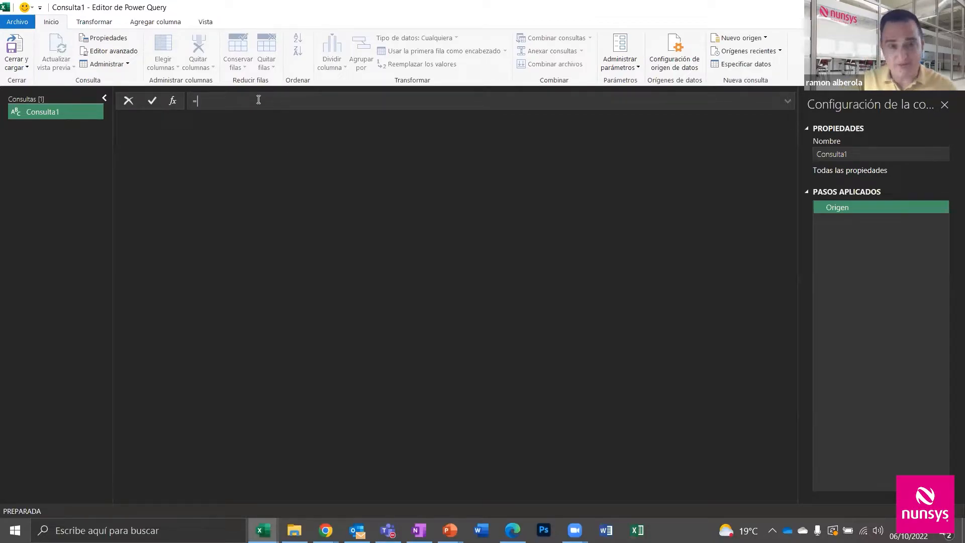
type("E")
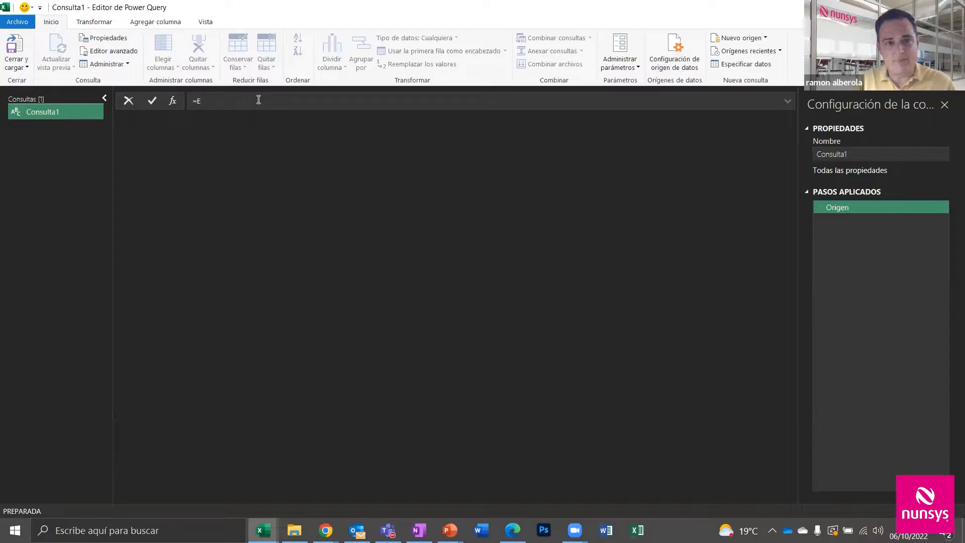
type("x")
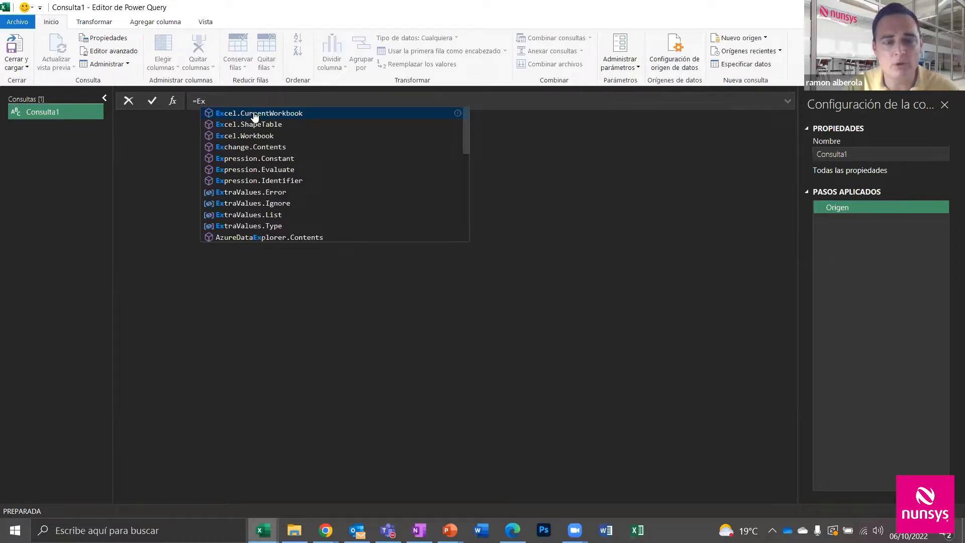
left_click(255, 117)
key("Return")
left_click(301, 101)
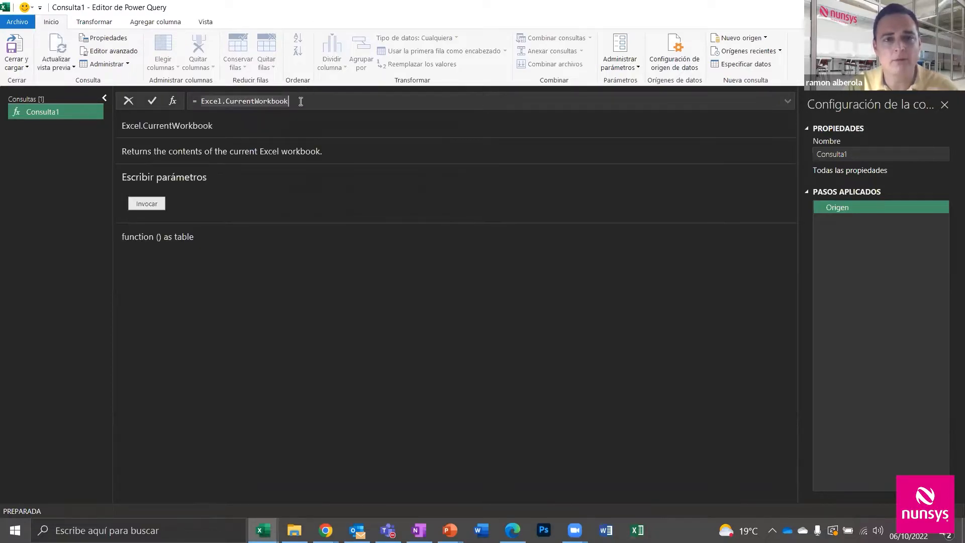
type("()")
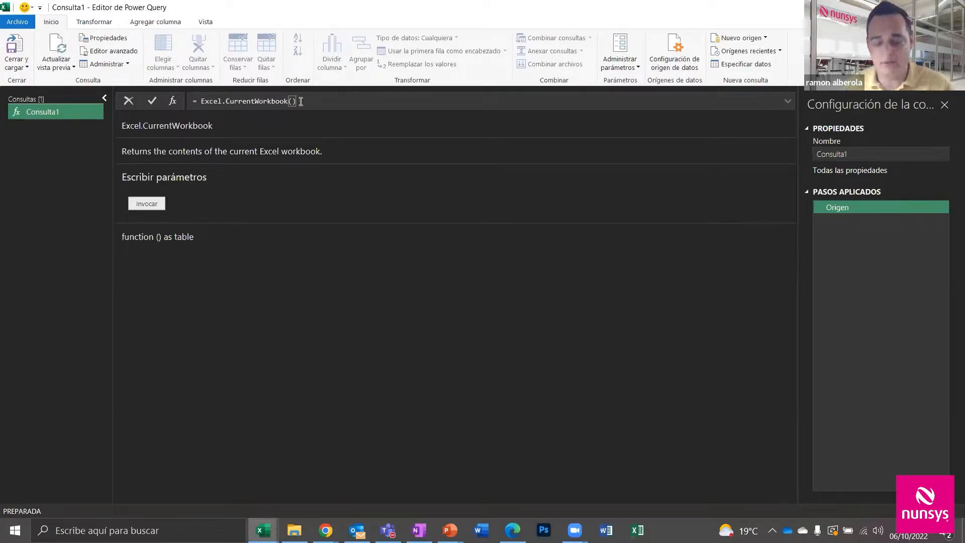
key("Return")
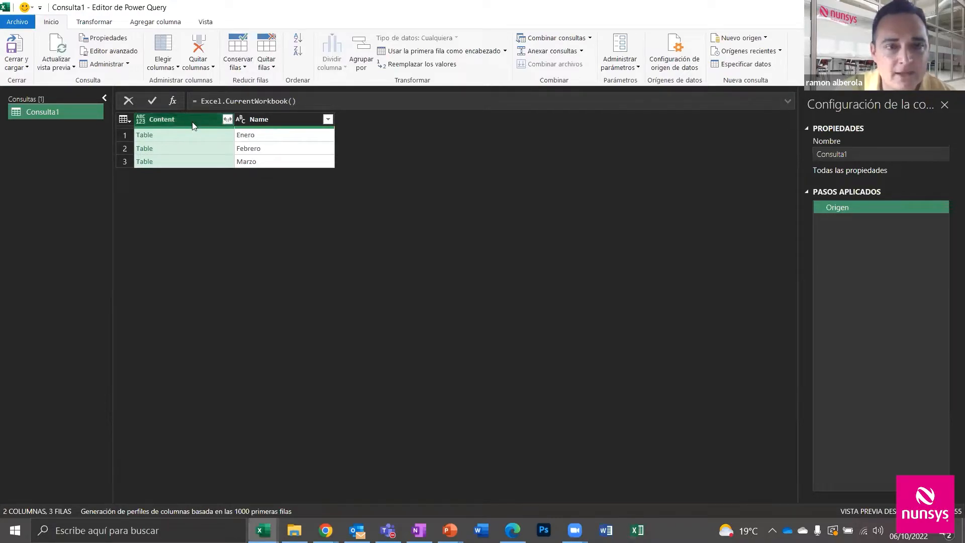
Expand the Content tables into their columns without the original column-name prefix
left_click(227, 120)
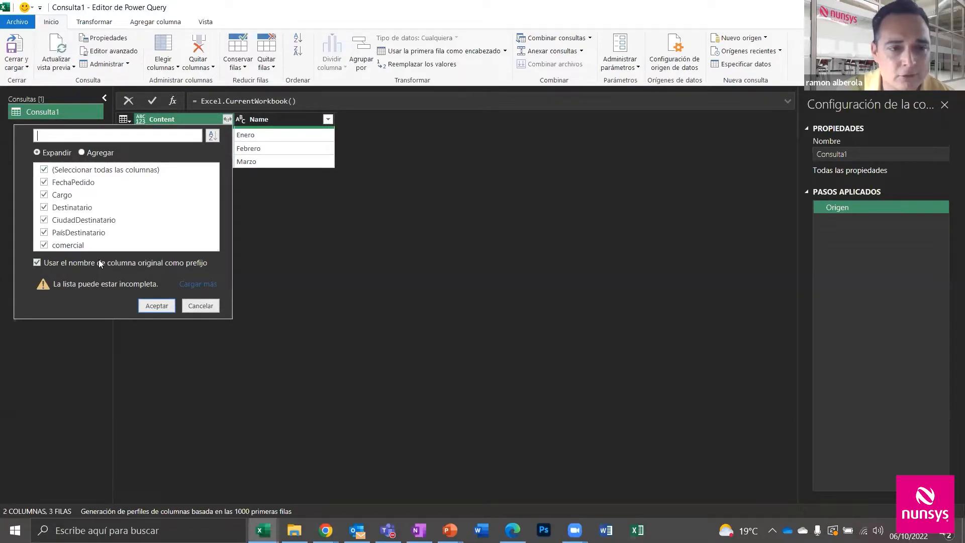
left_click(37, 262)
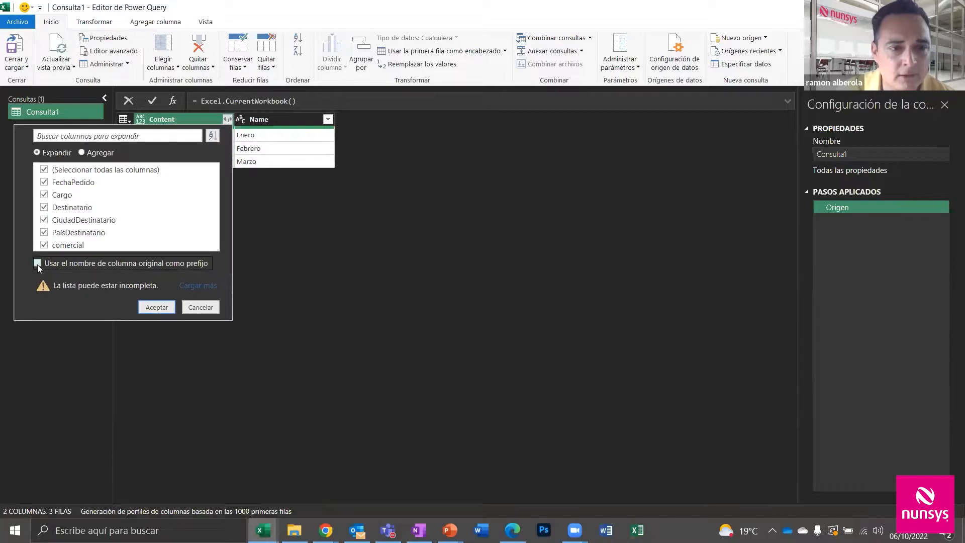
left_click(148, 306)
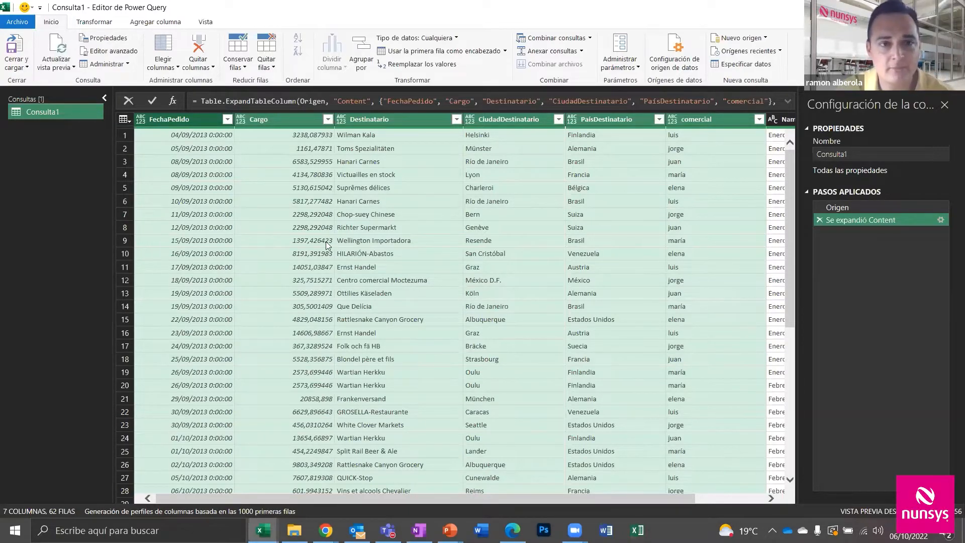
Set FechaPedido to the Fecha type and Cargo to the Moneda type
left_click(143, 120)
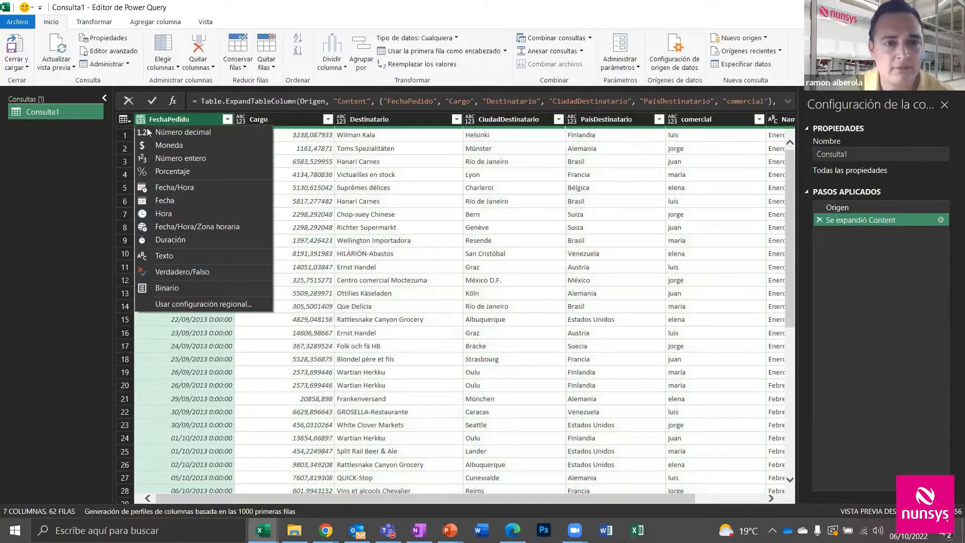
left_click(180, 198)
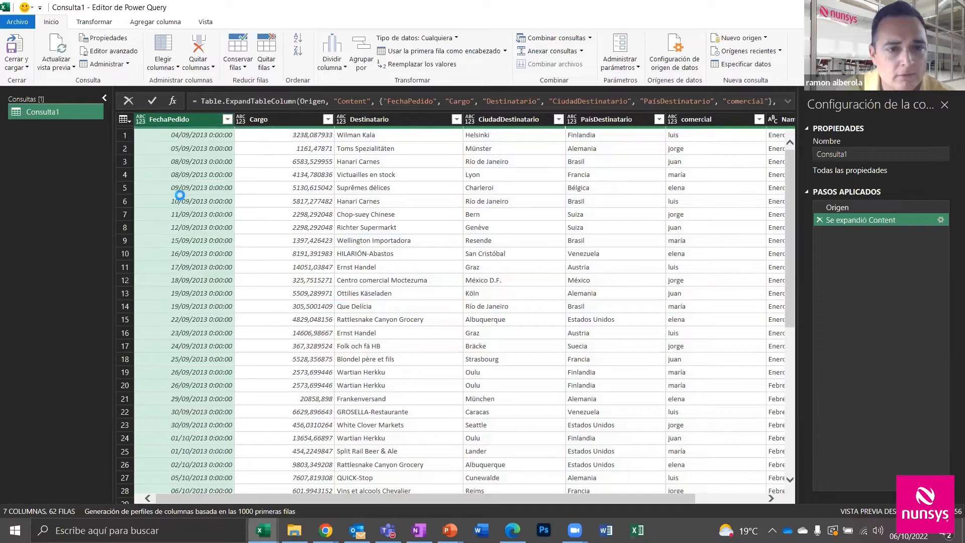
left_click(239, 121)
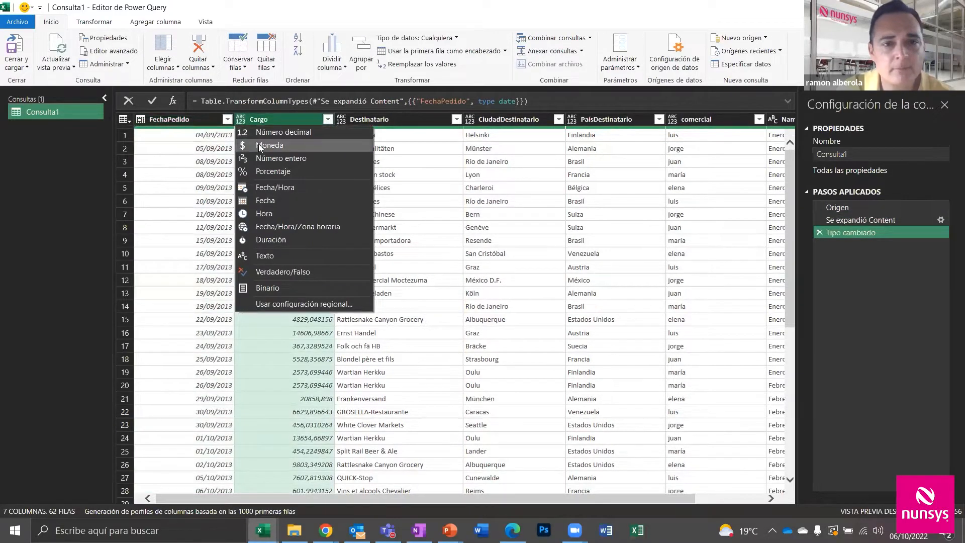
left_click(259, 145)
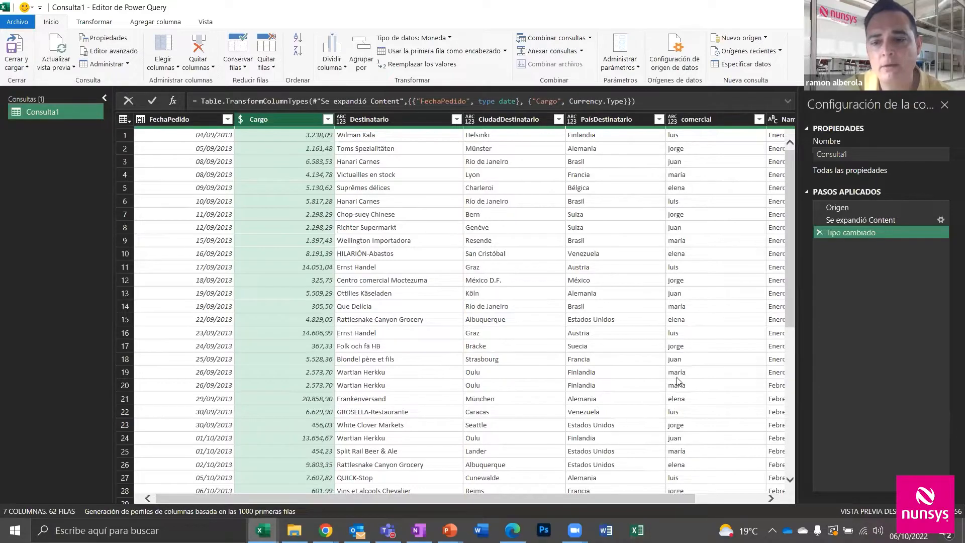
Select the columns from Cargo through comercial
left_click_drag(671, 497, 747, 505)
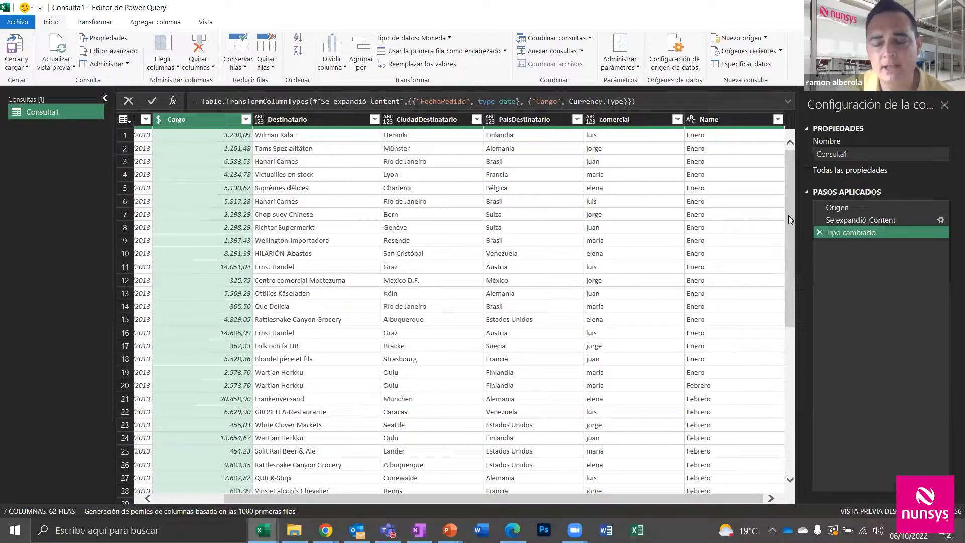
left_click_drag(788, 216, 789, 169)
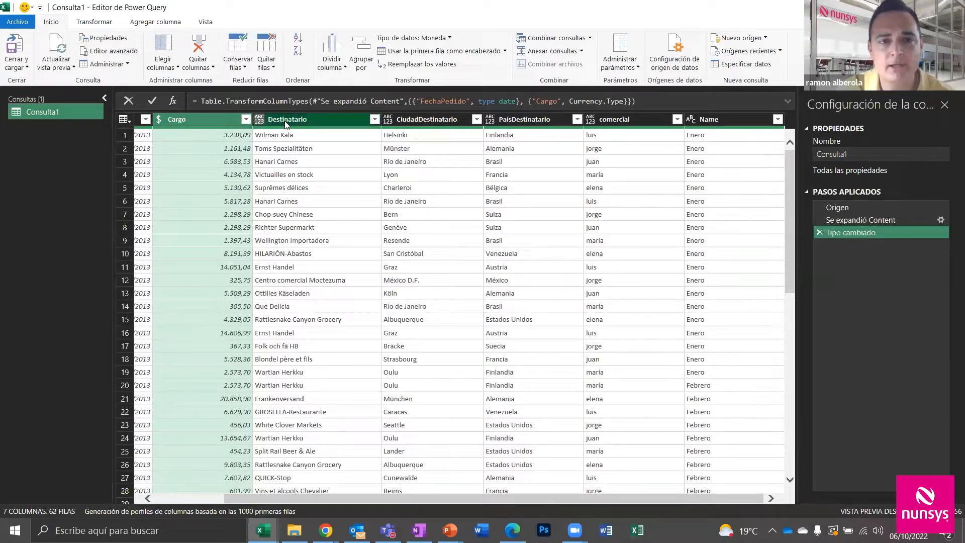
left_click(726, 121)
left_click(615, 122)
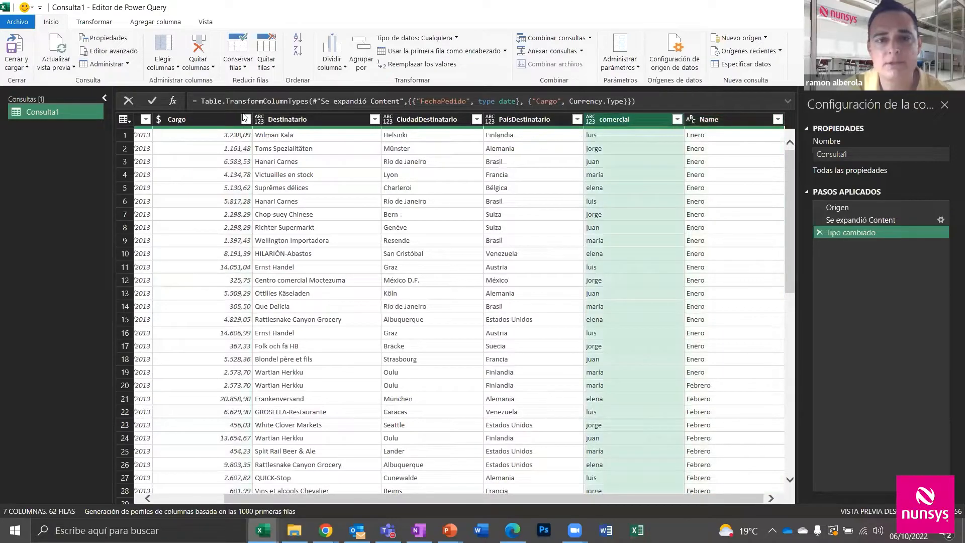
left_click(206, 121, "shift")
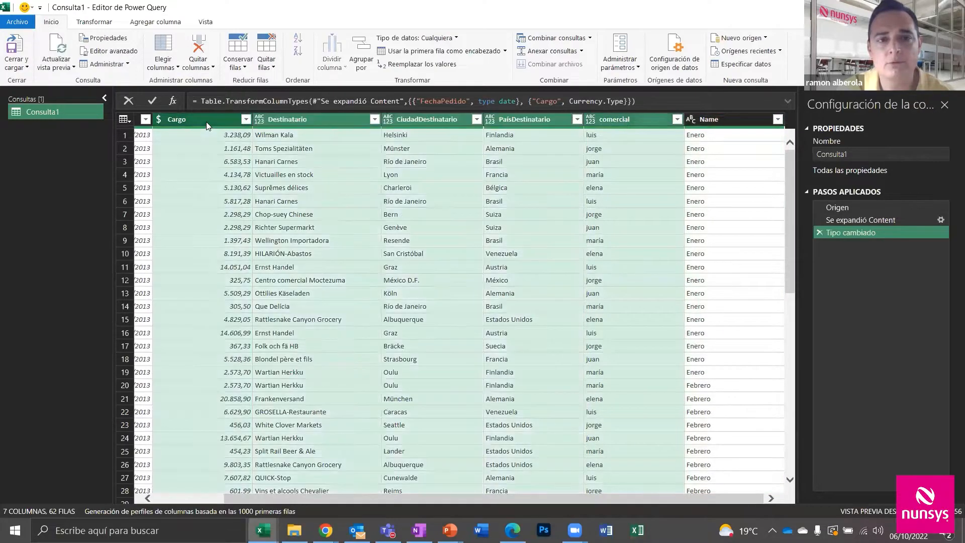
Remove all other columns, then apply Poner En Mayúsculas Cada Palabra to the comercial names
left_click(204, 68)
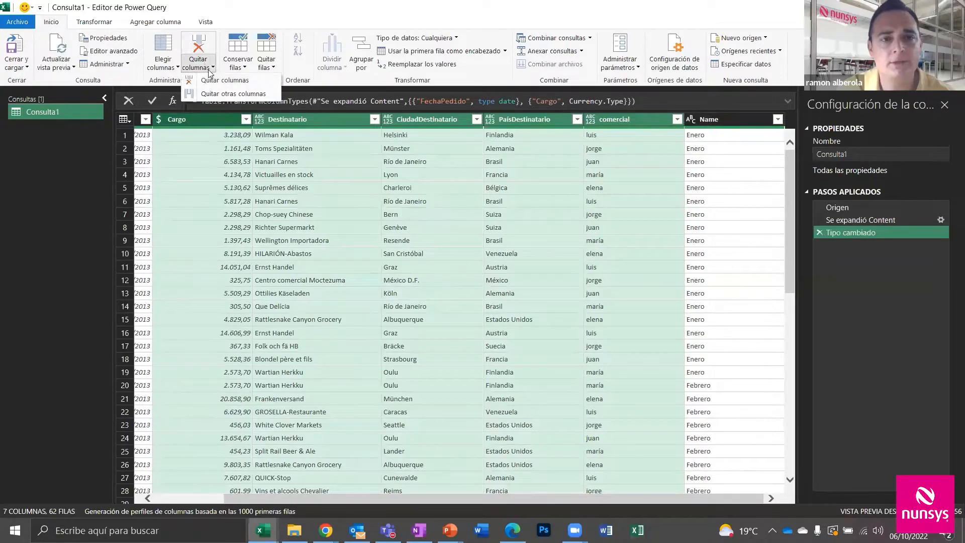
left_click(226, 94)
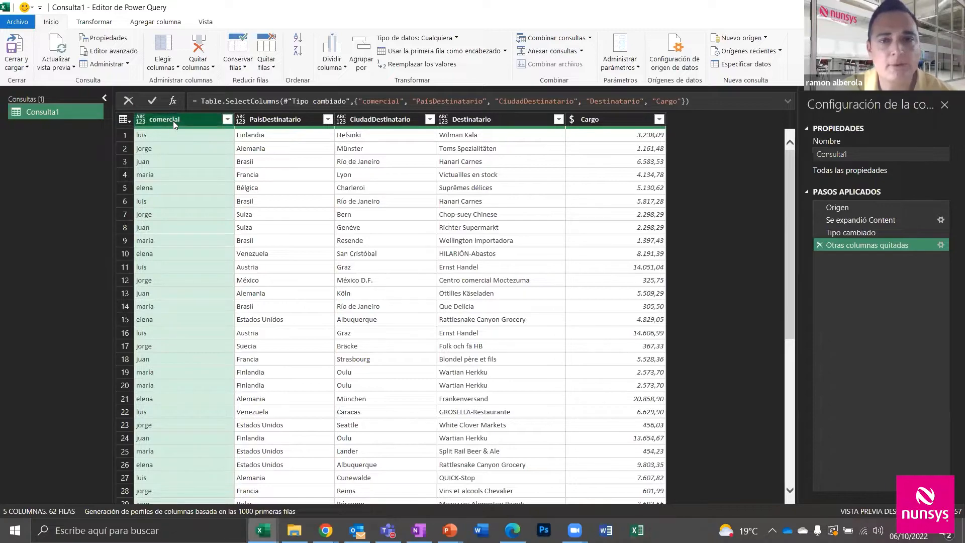
left_click(102, 23)
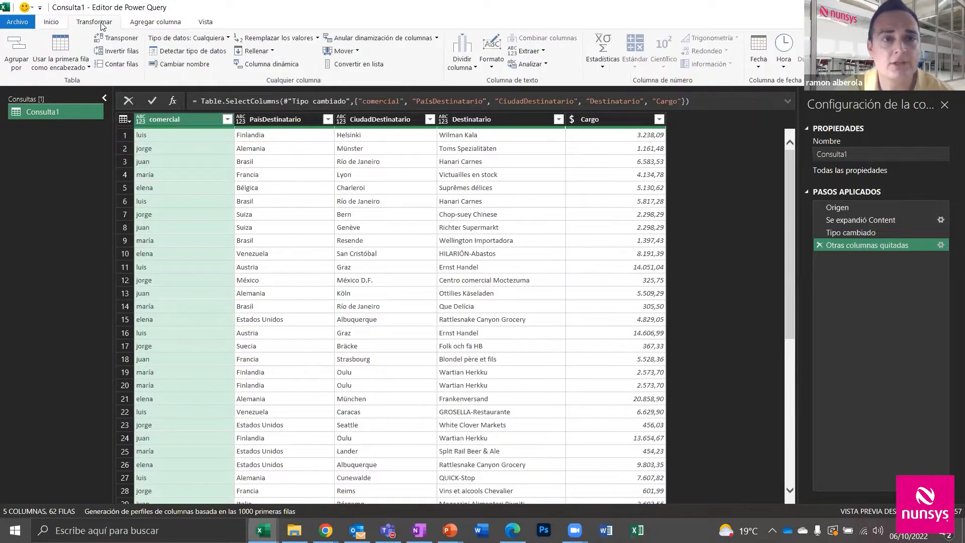
left_click(492, 63)
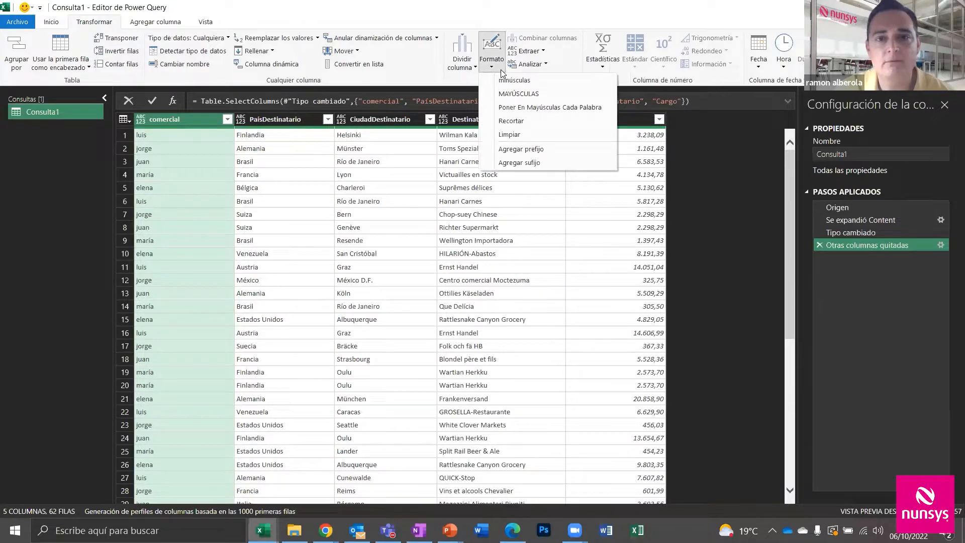
left_click(526, 107)
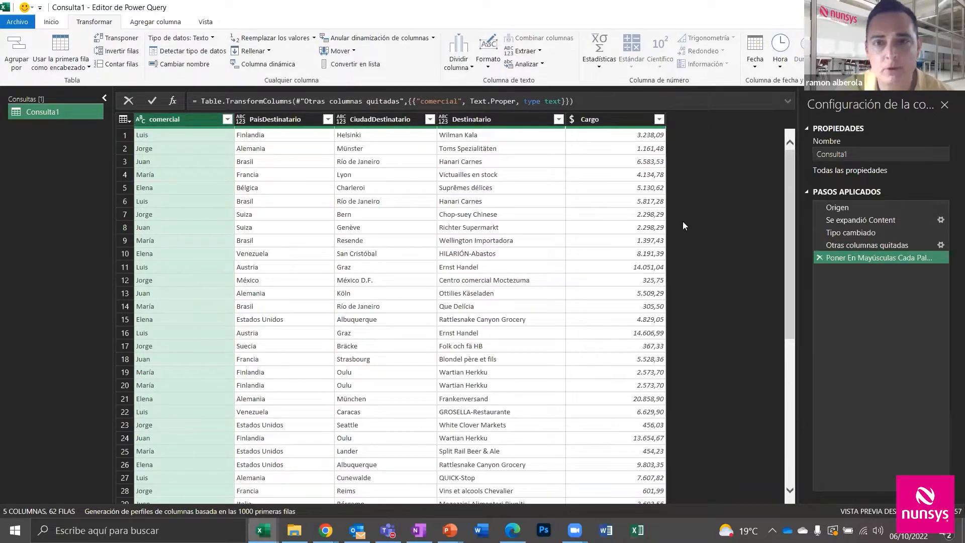
scroll(789, 215, "down", 3)
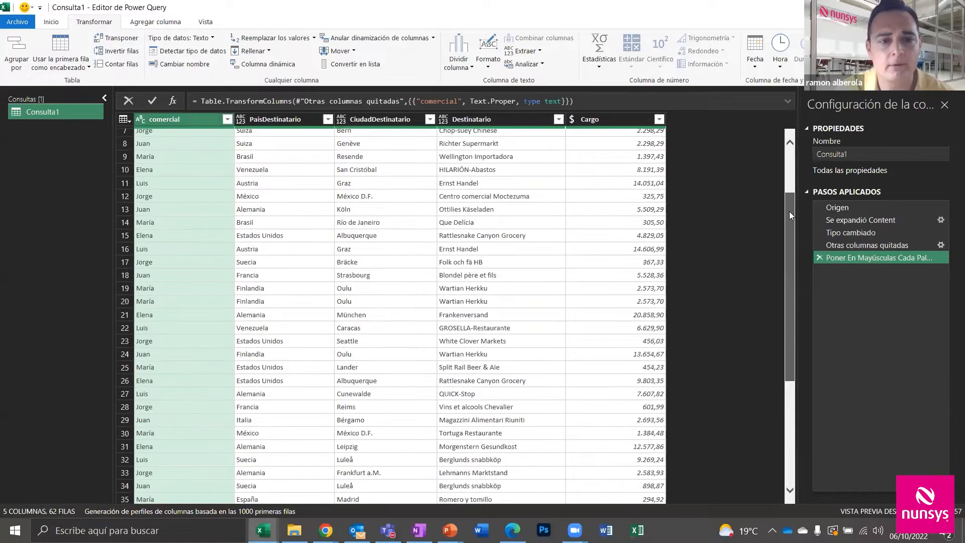
scroll(789, 214, "up", 2)
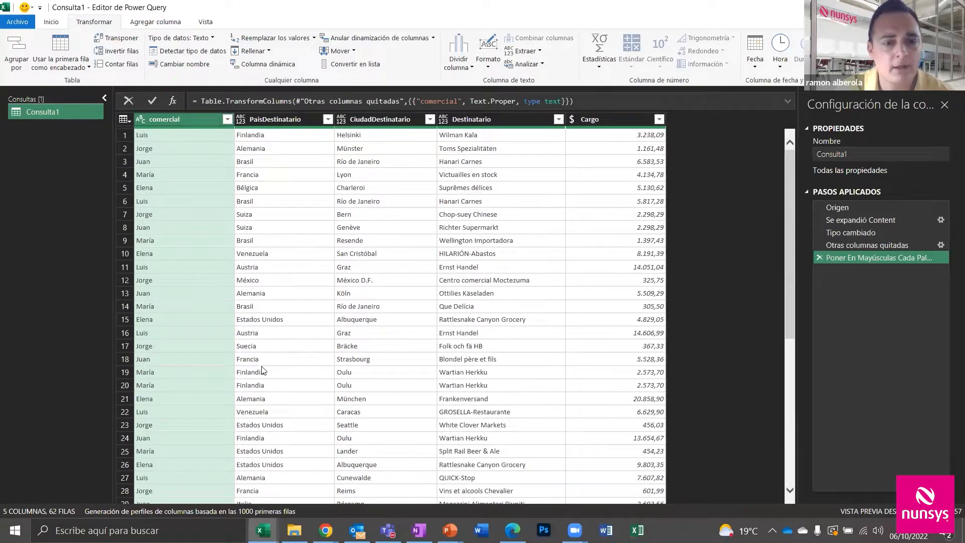
Delete the column-removal step and redo it keeping FechaPedido through comercial, dropping Name
left_click(819, 245)
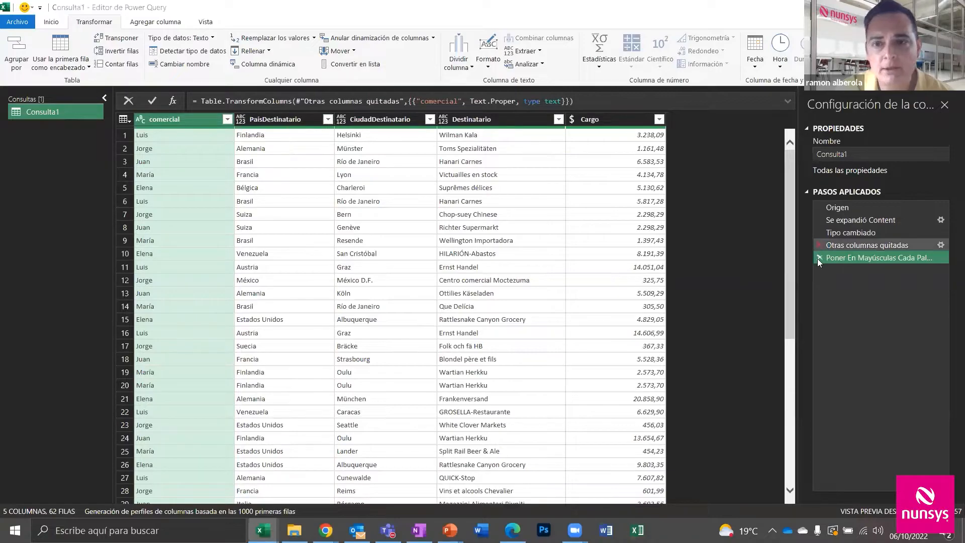
left_click(548, 297)
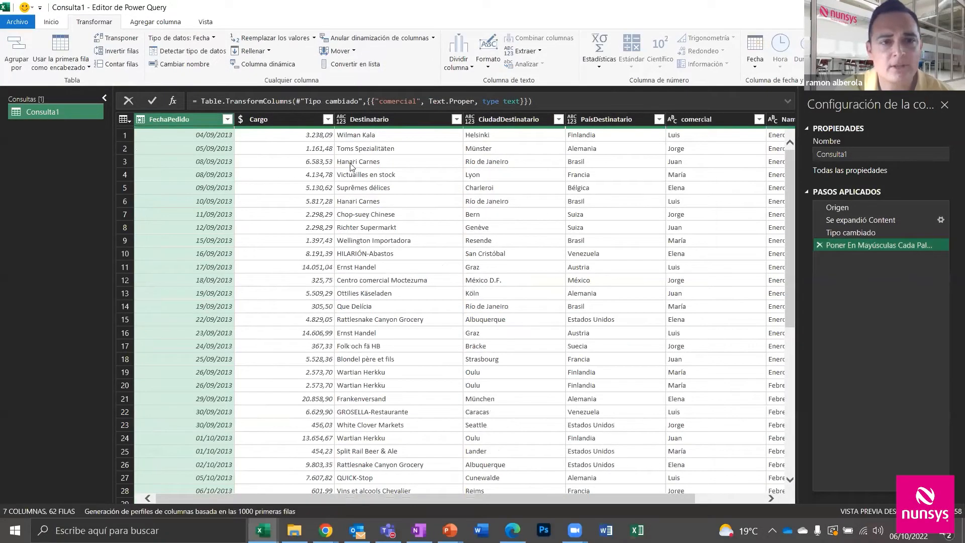
left_click(686, 119, "shift")
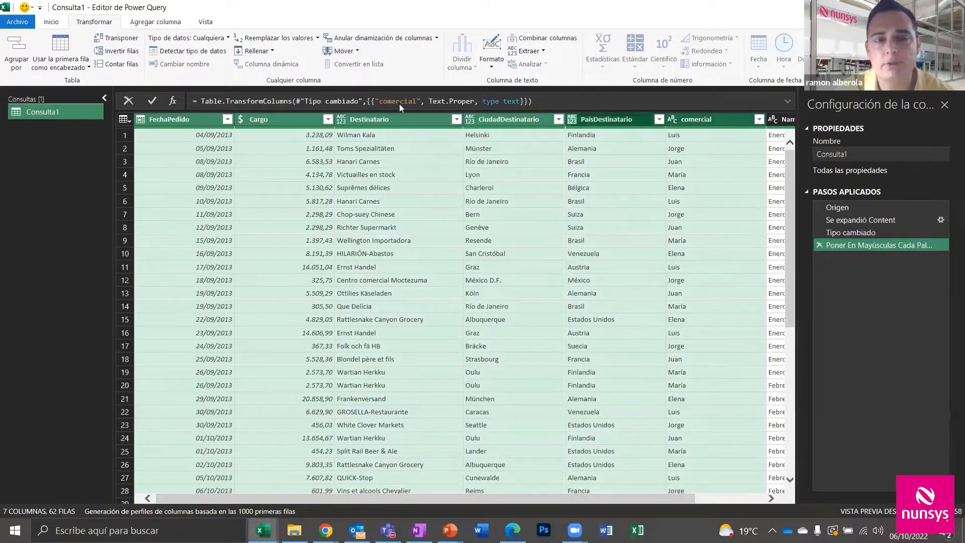
left_click(52, 22)
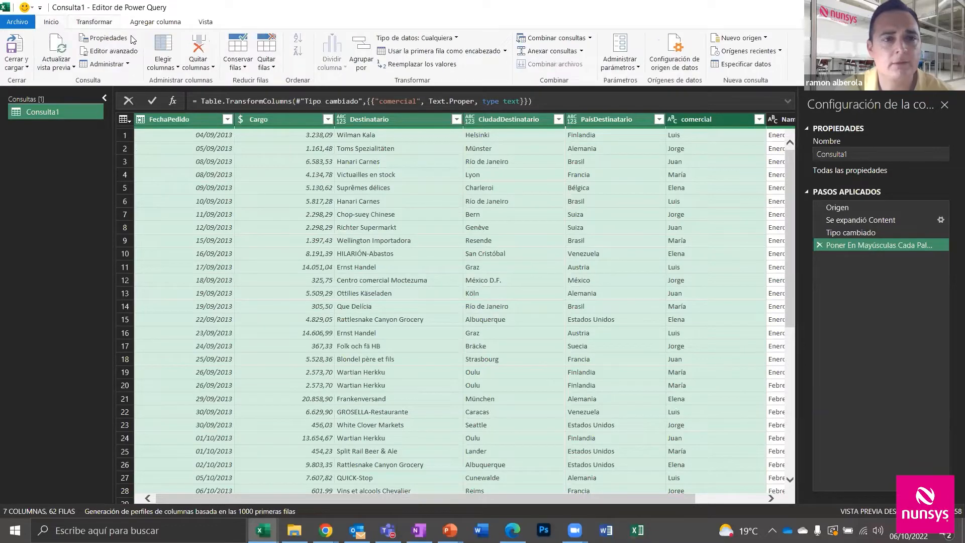
left_click(204, 67)
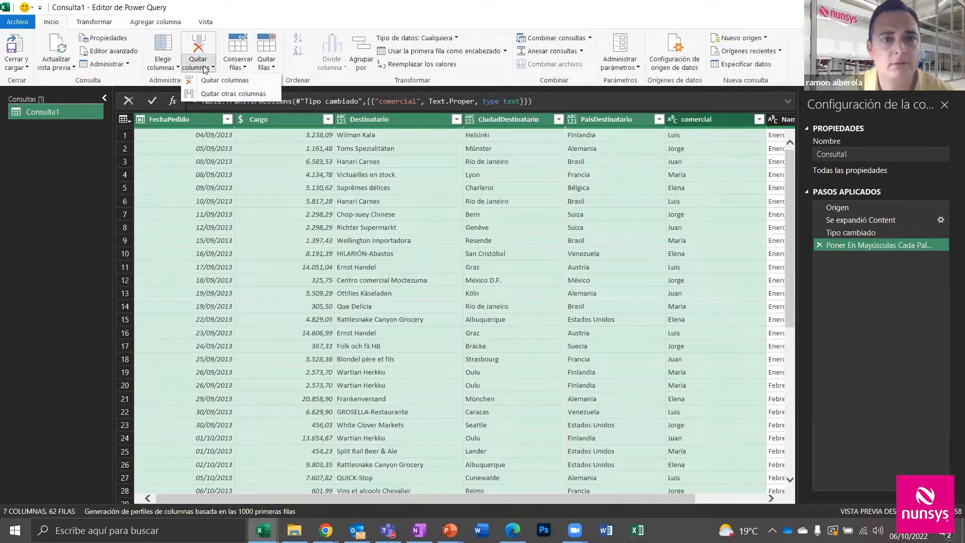
left_click(224, 95)
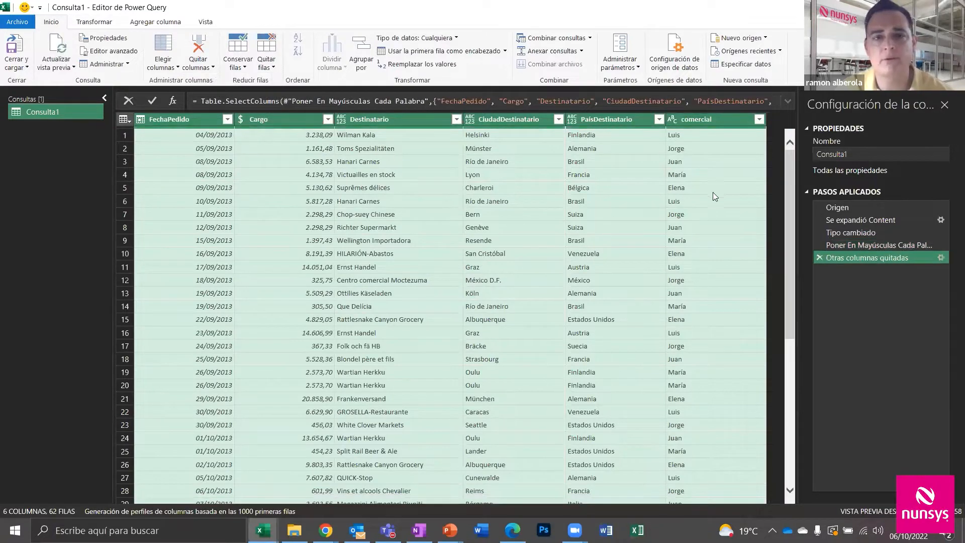
Apply Poner En Mayúsculas Cada Palabra to the comercial column as the last step
left_click(691, 120)
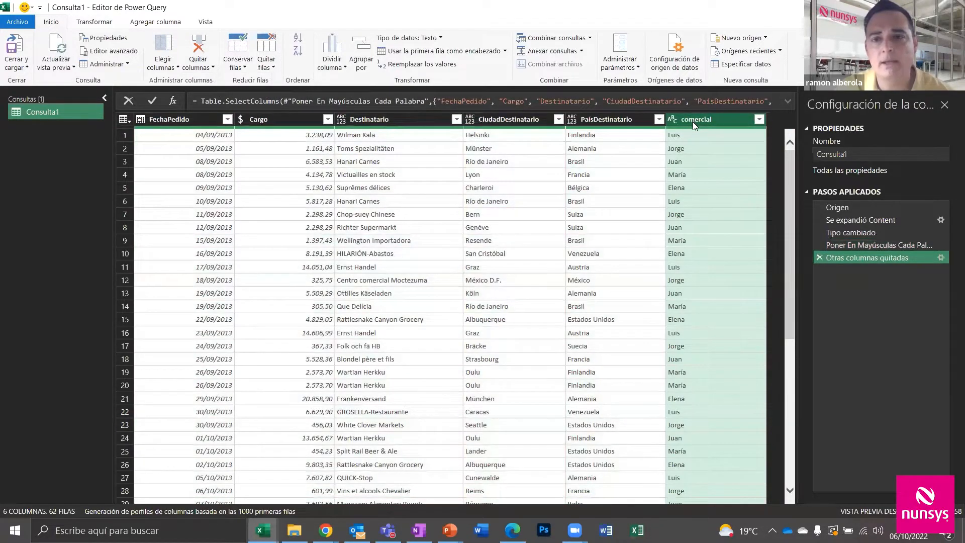
left_click(94, 22)
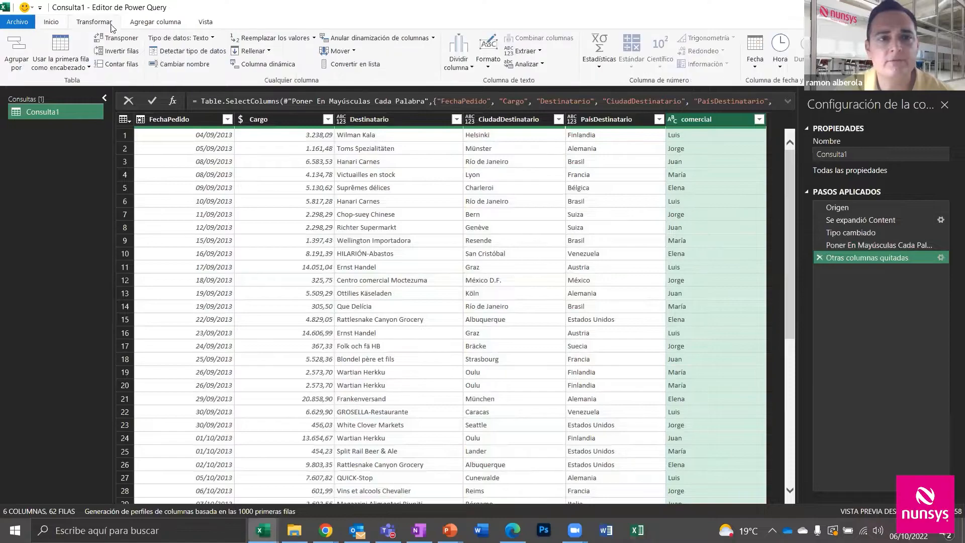
left_click(488, 53)
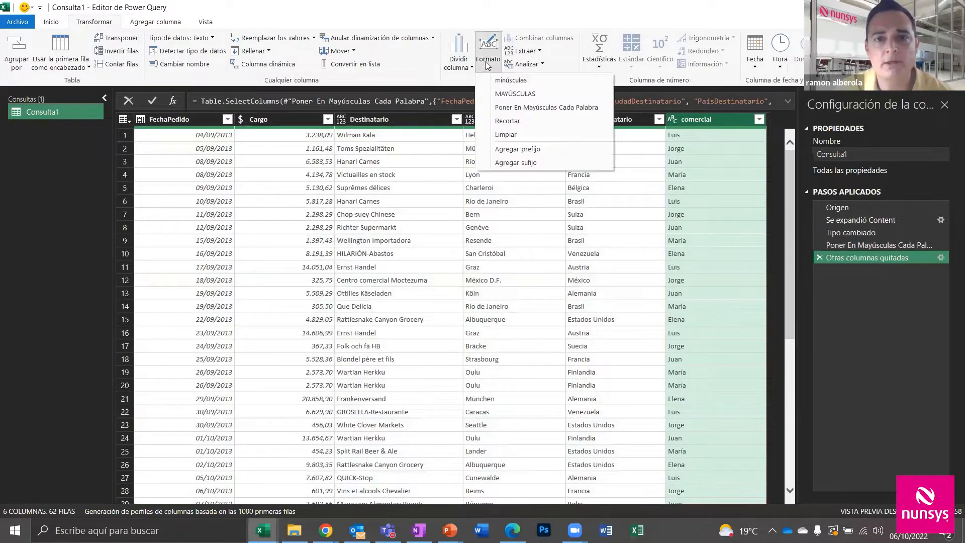
left_click(515, 106)
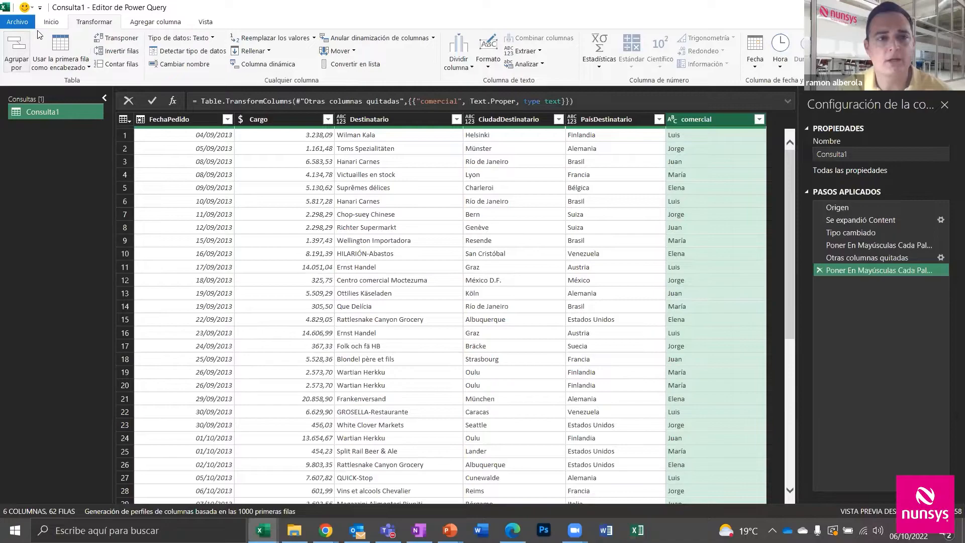
Load Consulta1 with Cerrar y cargar en... as a pivot table report on a new worksheet
left_click(50, 22)
left_click(16, 65)
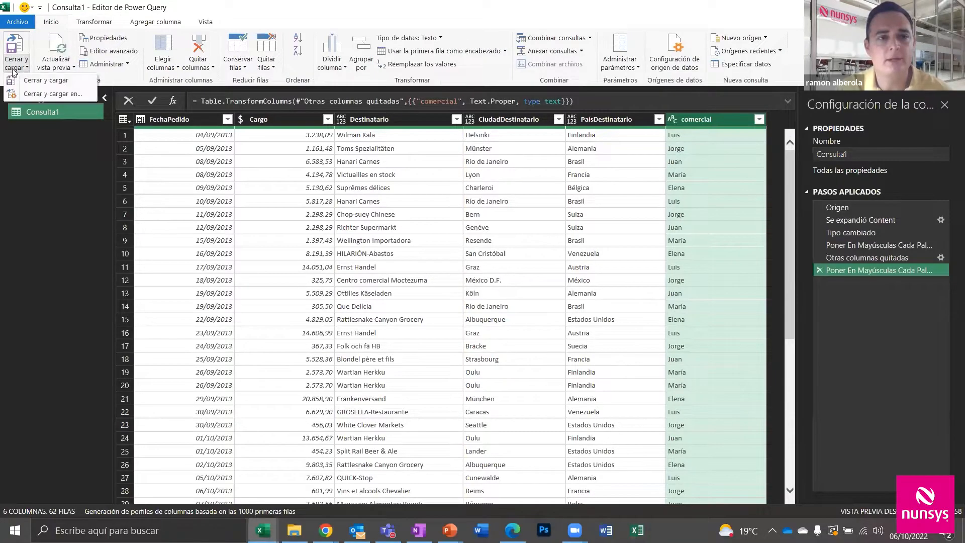
left_click(43, 93)
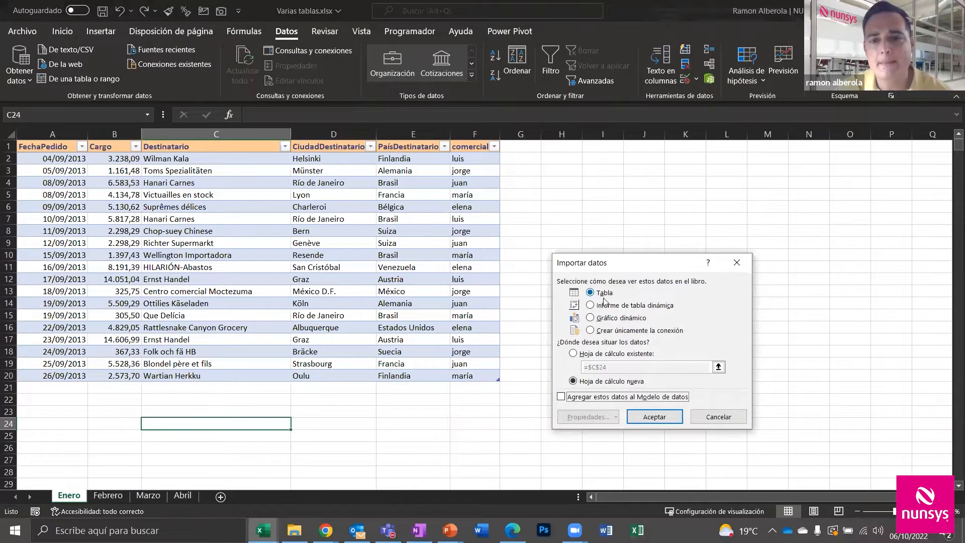
left_click(620, 308)
left_click(660, 420)
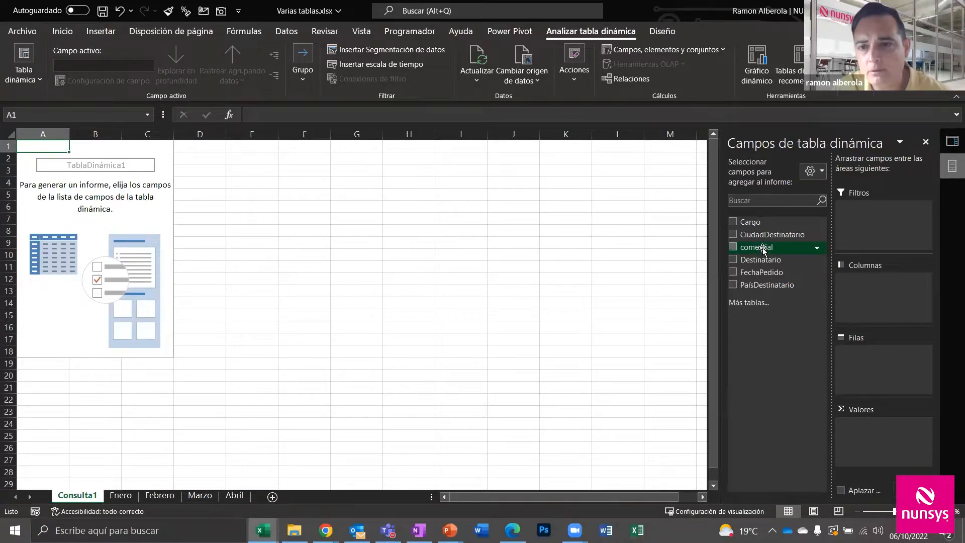
Put comercial in Filas and Cargo in Valores, formatted as Moneda with 0 decimals
left_click_drag(763, 248, 872, 354)
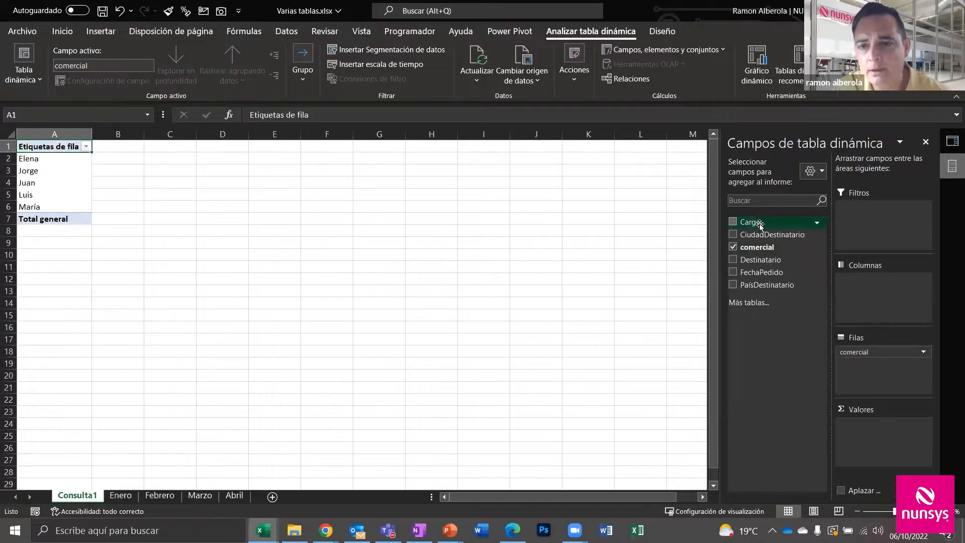
left_click_drag(760, 227, 880, 429)
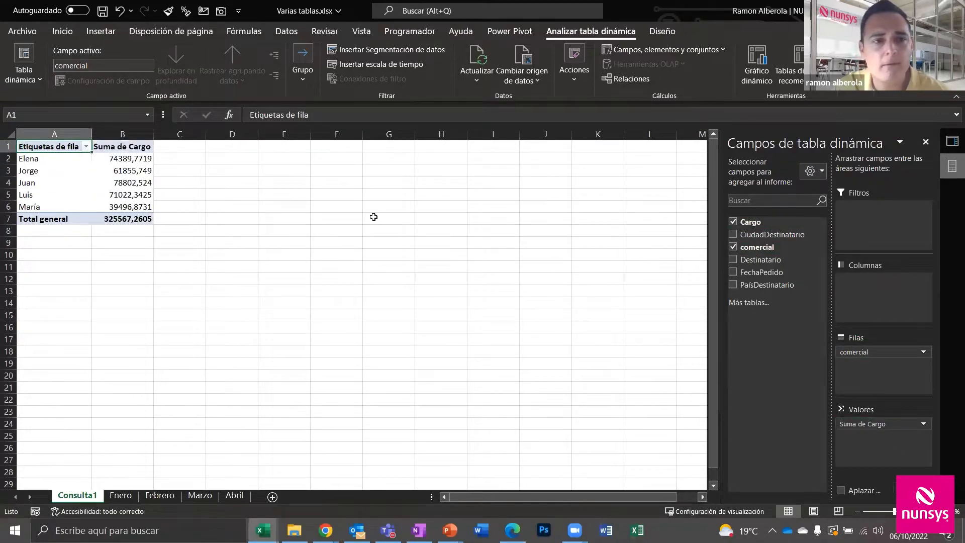
right_click(131, 159)
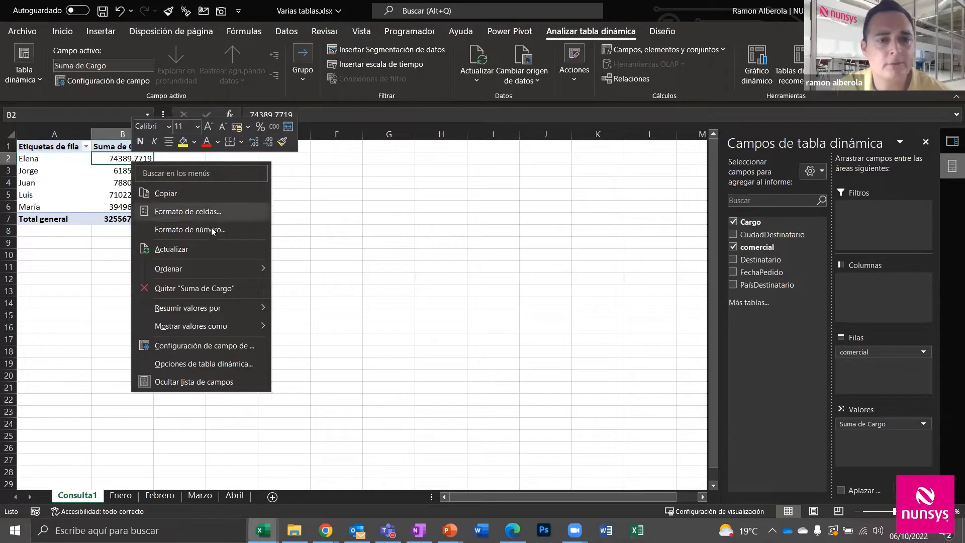
left_click(220, 232)
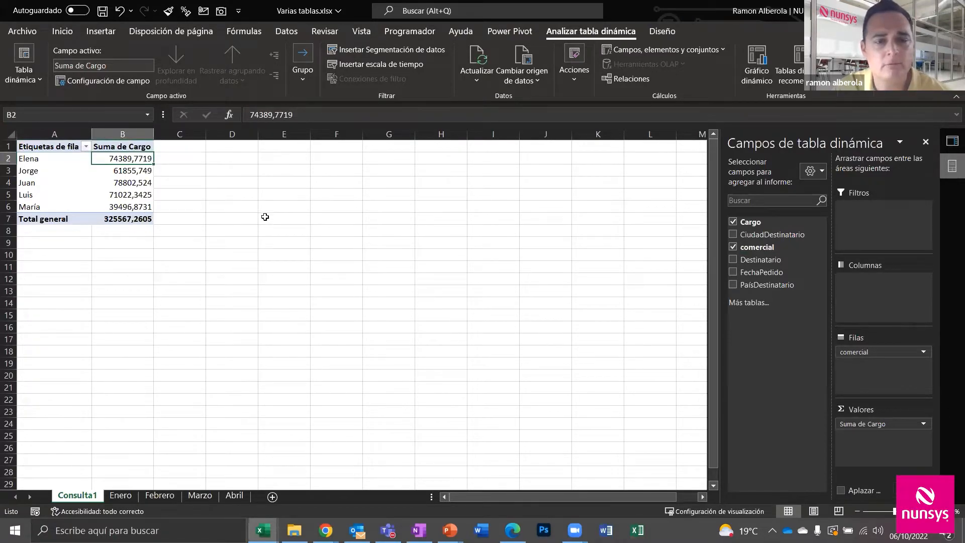
left_click(85, 139)
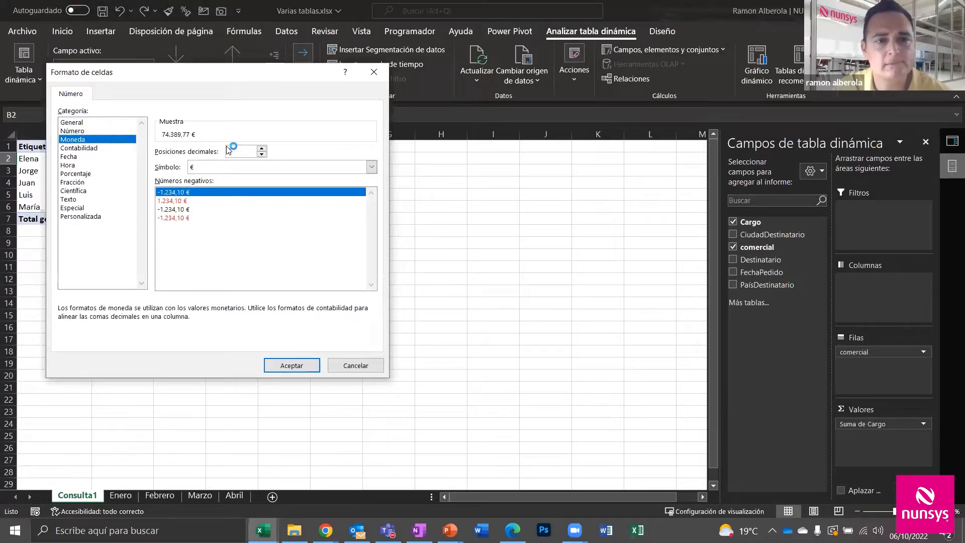
left_click(261, 154)
left_click(262, 154)
left_click(312, 368)
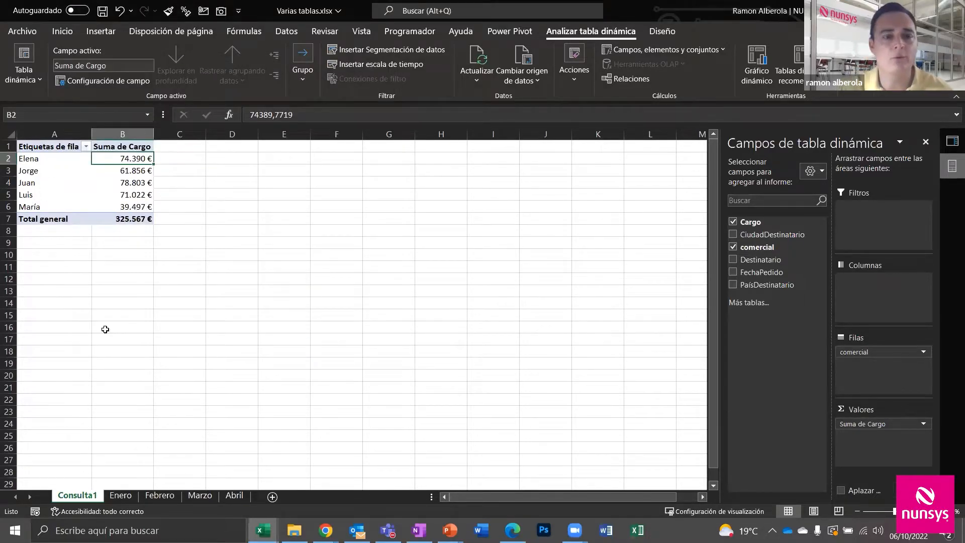
Browse the Enero, Febrero, Marzo and Abril sheets, ending on Abril's data
left_click(120, 495)
left_click(163, 496)
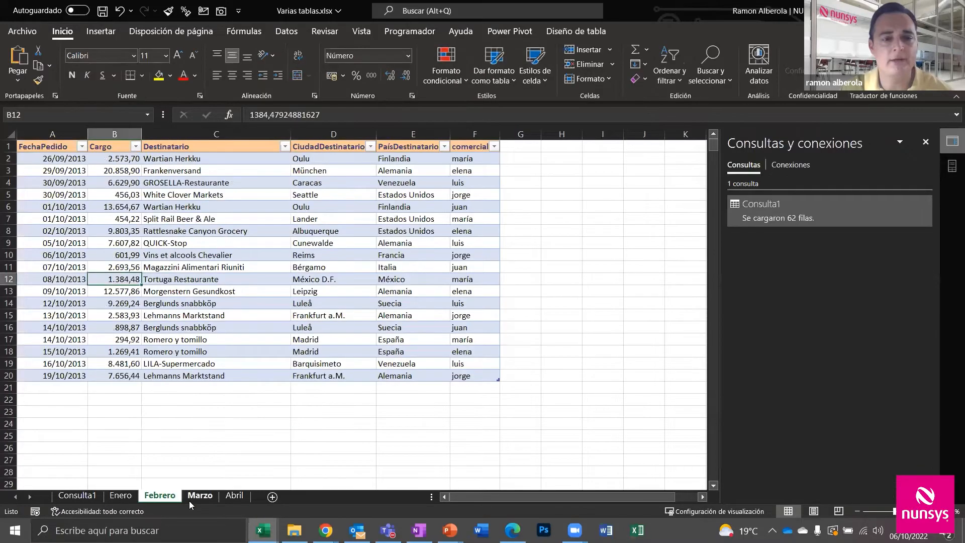
left_click(204, 496)
left_click(227, 497)
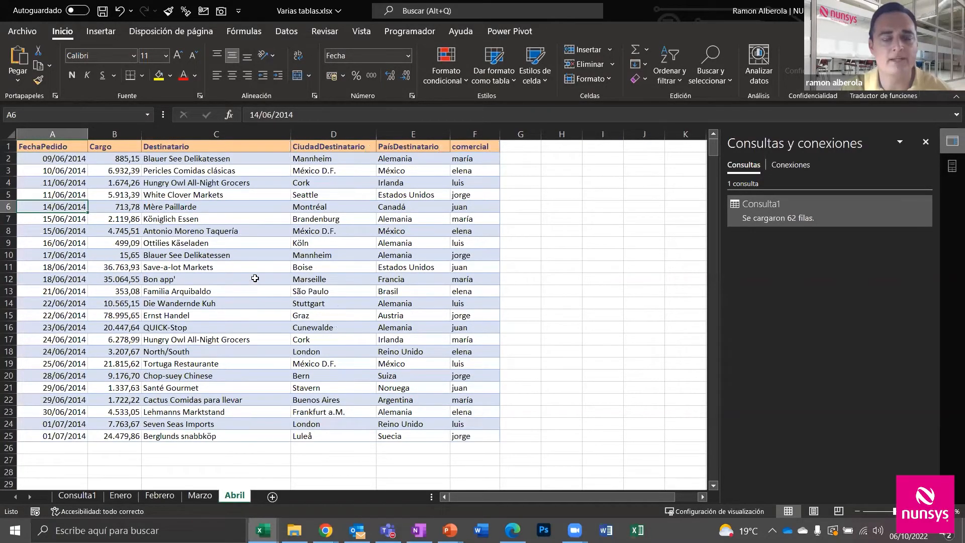
left_click(260, 258)
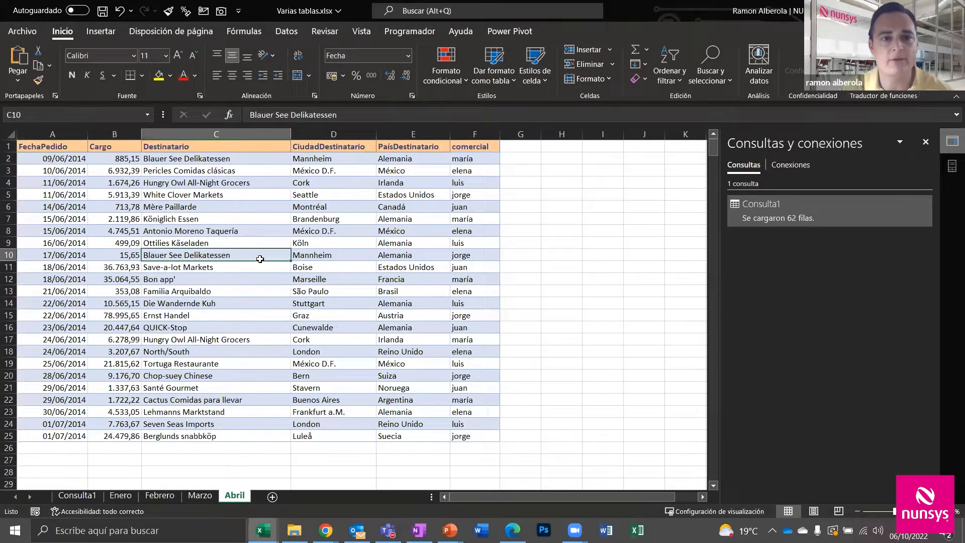
left_click(201, 493, "ctrl")
left_click(201, 495)
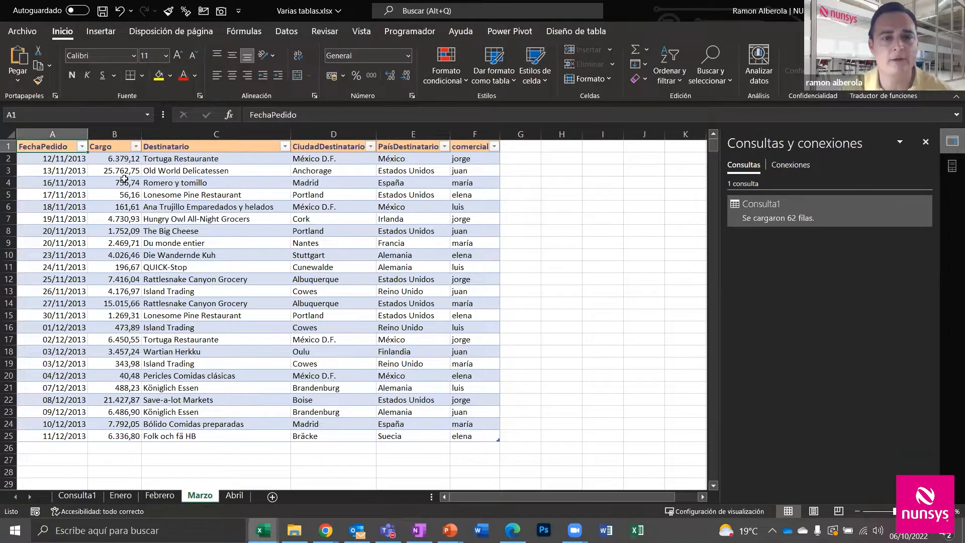
left_click(239, 497)
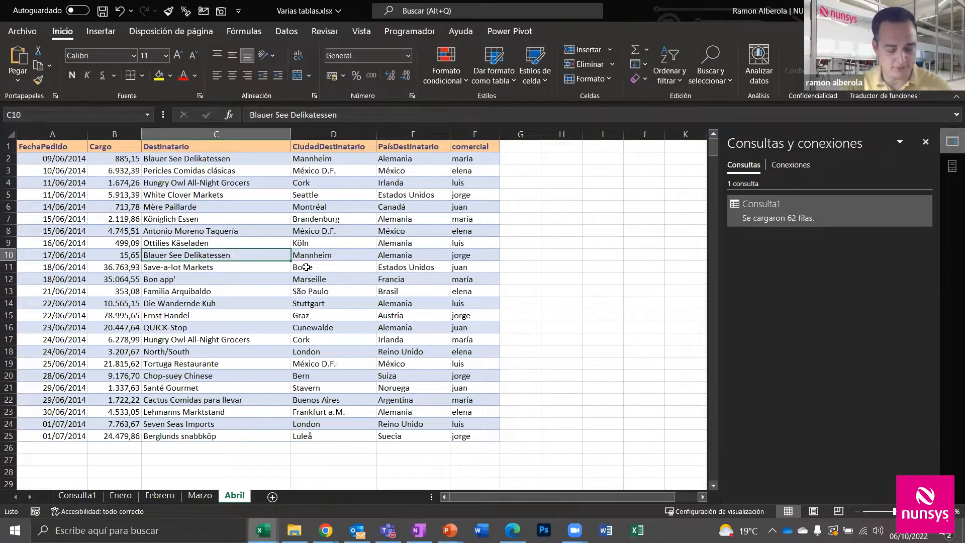
Convert the Abril data to a table and refresh the Consulta1 pivot to 611.572 €
key("ctrl+t")
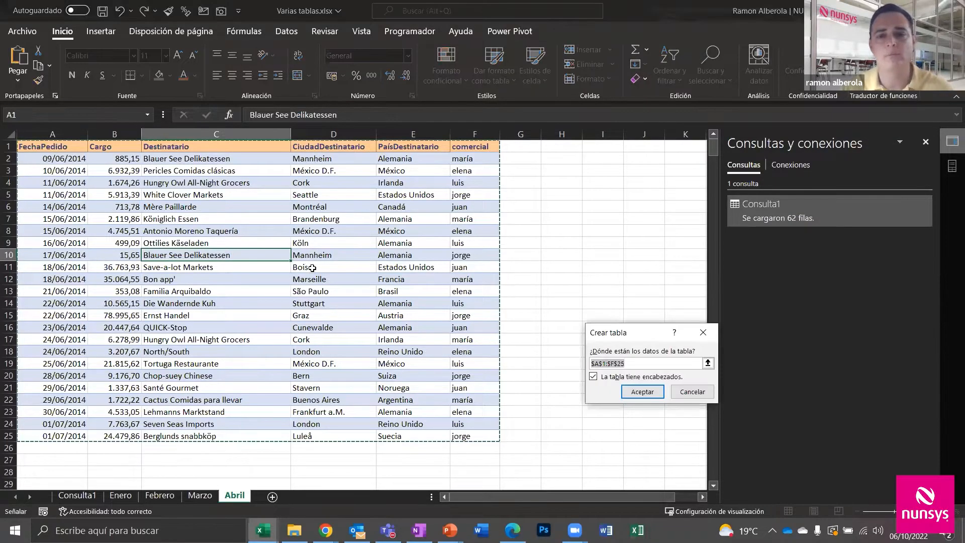
left_click(657, 395)
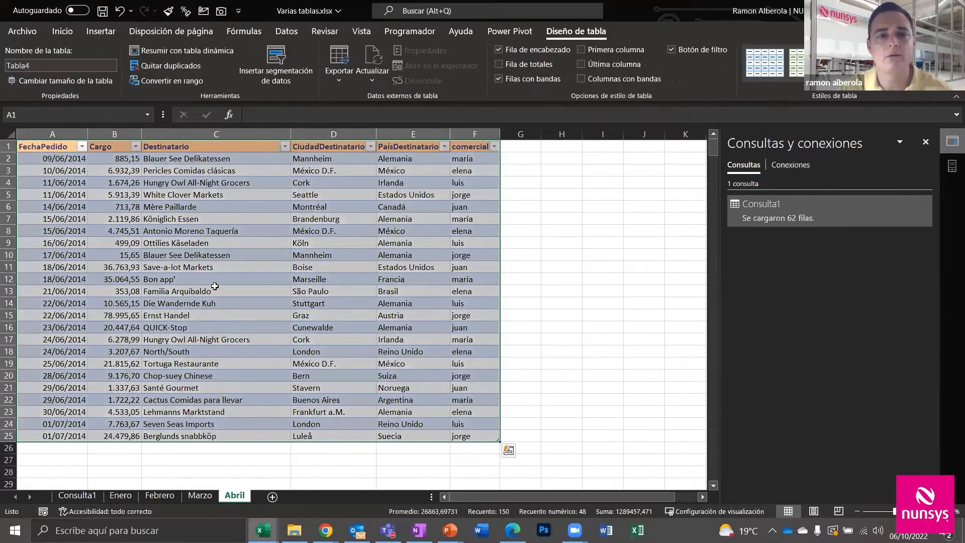
left_click(75, 496)
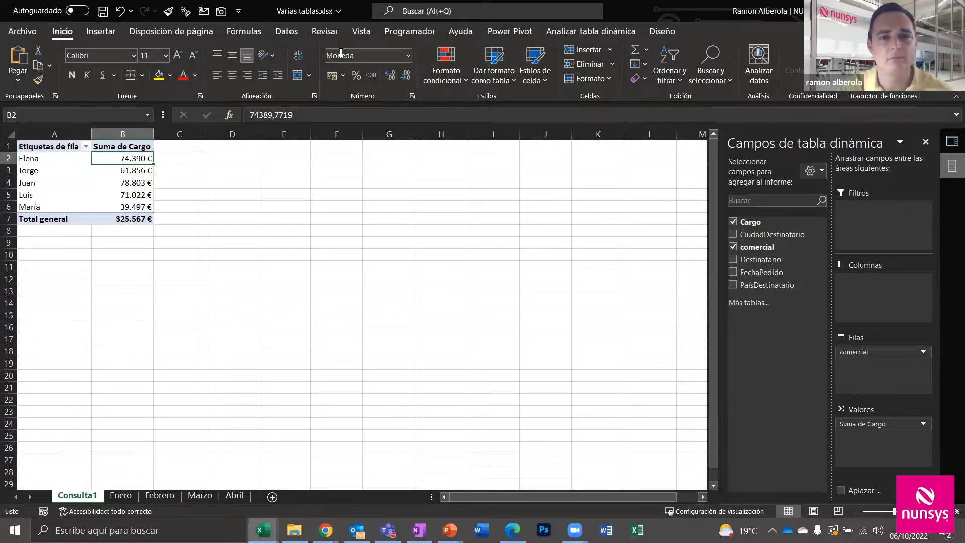
left_click(557, 33)
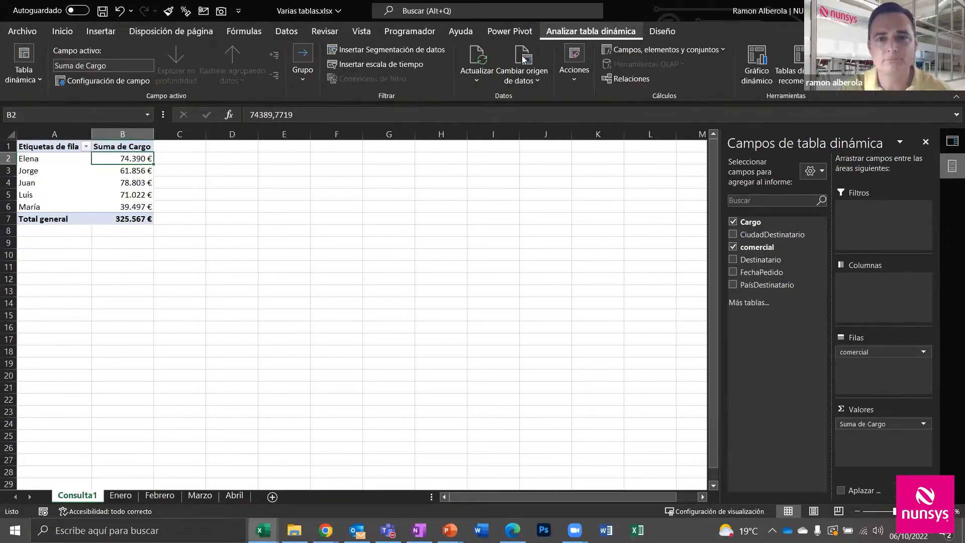
left_click(480, 54)
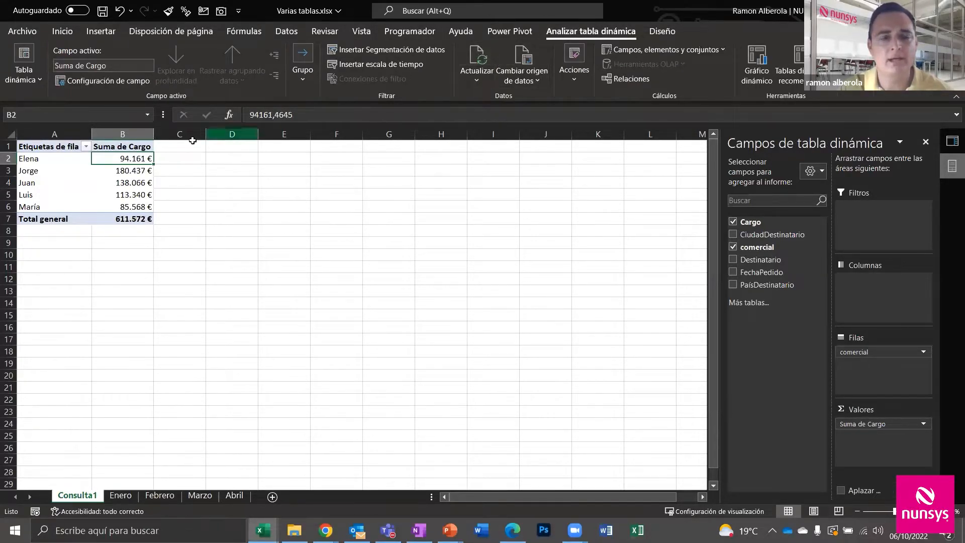
scroll(151, 183, "up", 2, "ctrl")
scroll(148, 181, "up", 1, "ctrl")
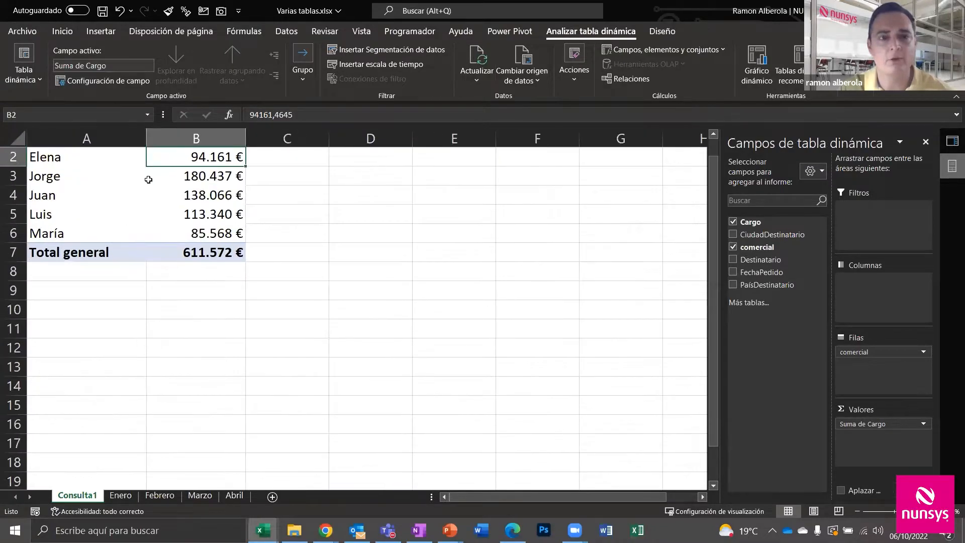
scroll(171, 195, "up", 1)
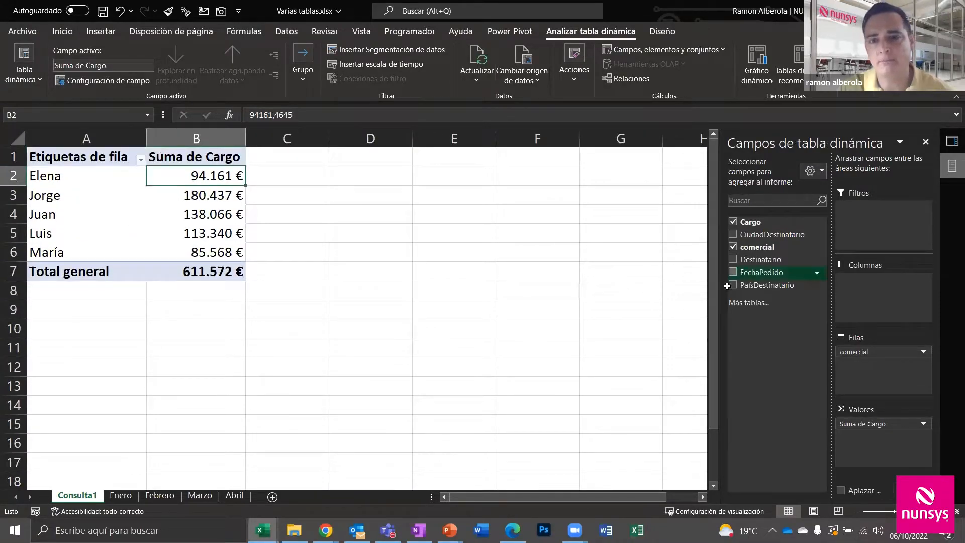
Compare the Abril sheet against the refreshed Consulta1 pivot, ending on the pivot
left_click(234, 496)
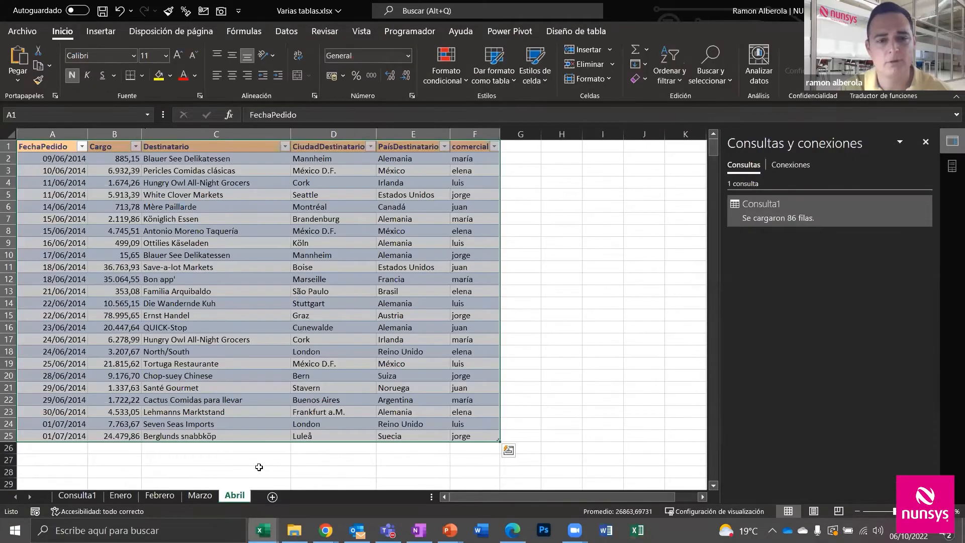
left_click(78, 500)
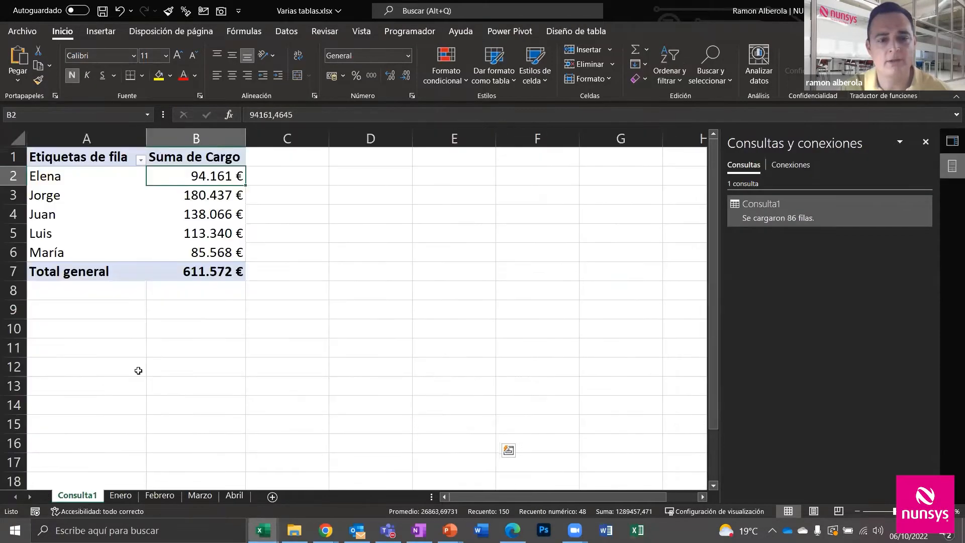
left_click(236, 496)
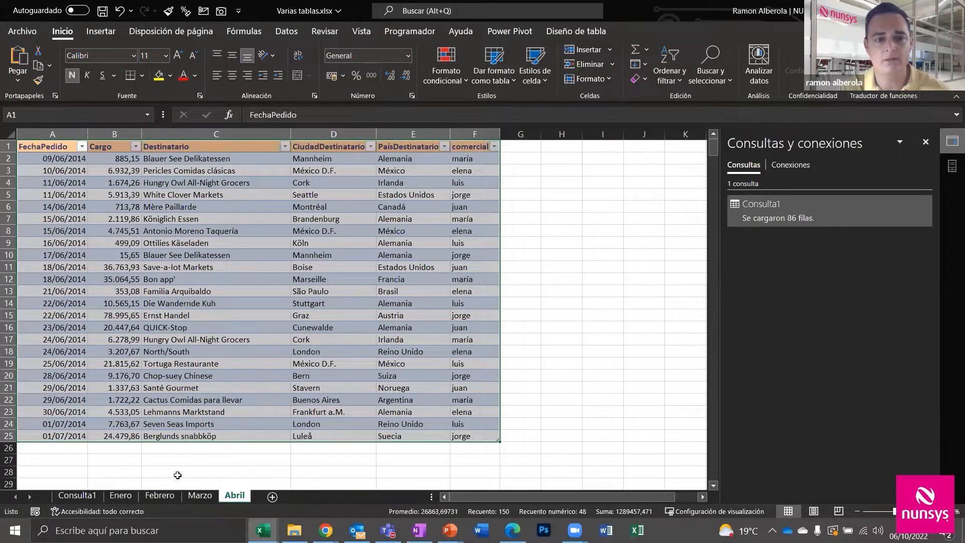
left_click(76, 495)
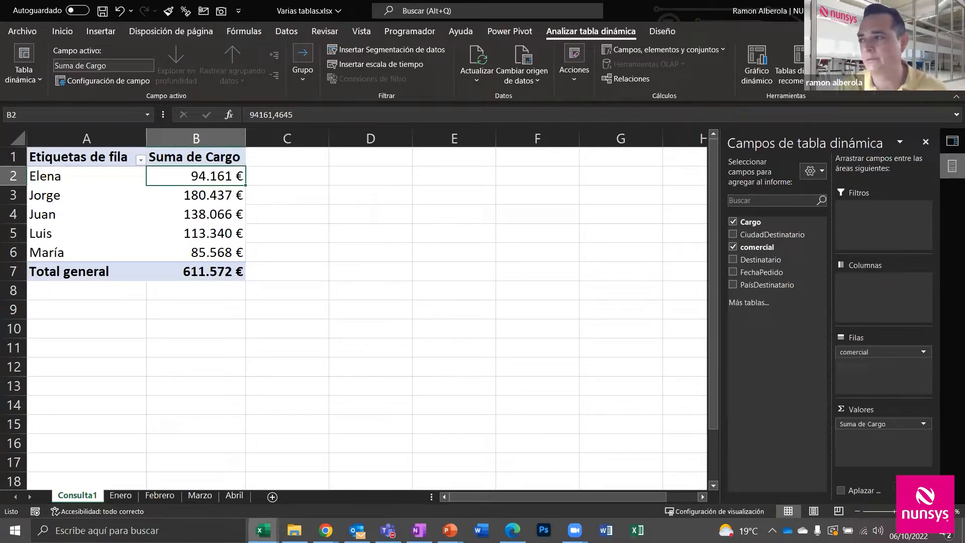
Switch to the Datos ribbon tab to reach the data import commands
left_click(283, 32)
Start a new Obtener datos import from a folder
left_click(19, 66)
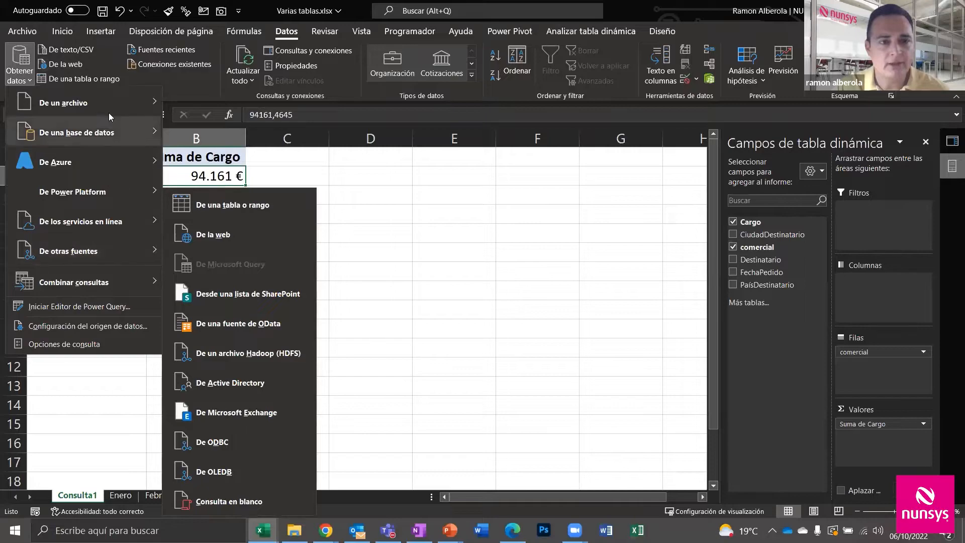
mouse_move(112, 103)
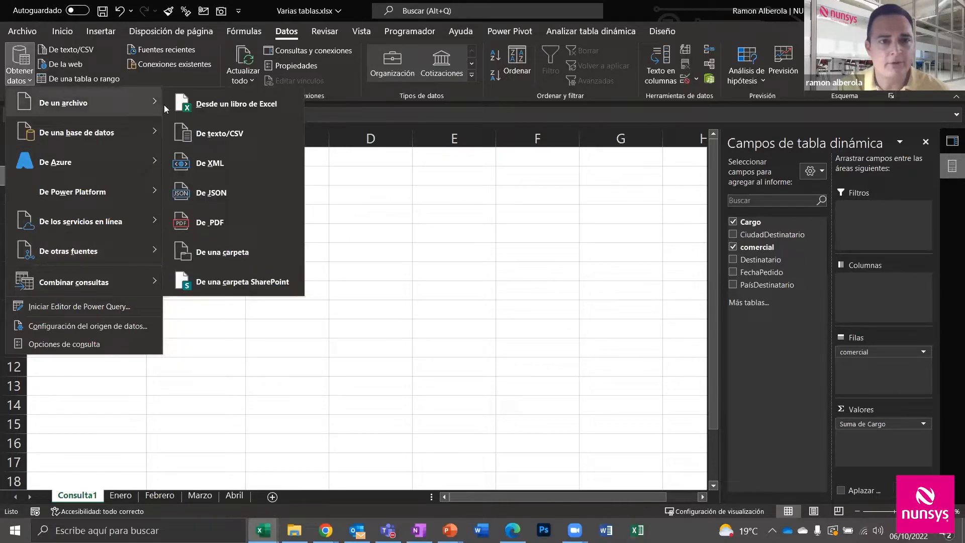
left_click(249, 253)
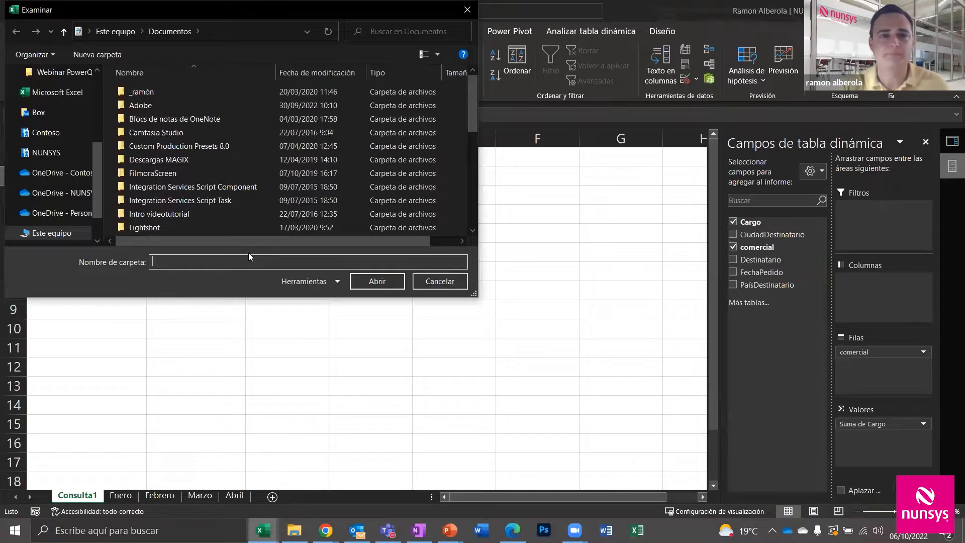
Select Carpeta Informes Mensuales inside Webinar PowerQuery, then bring up File Explorer
scroll(40, 198, "up", 5)
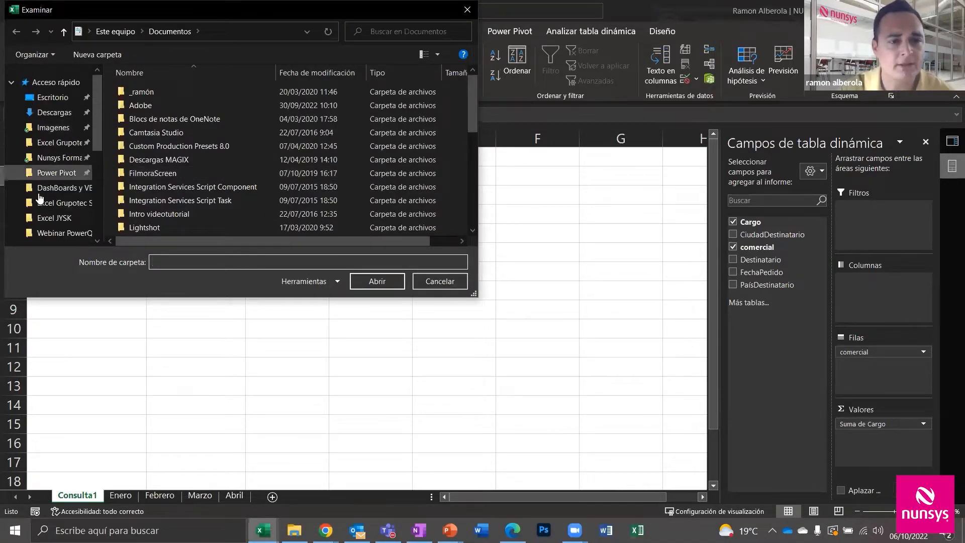
left_click(57, 232)
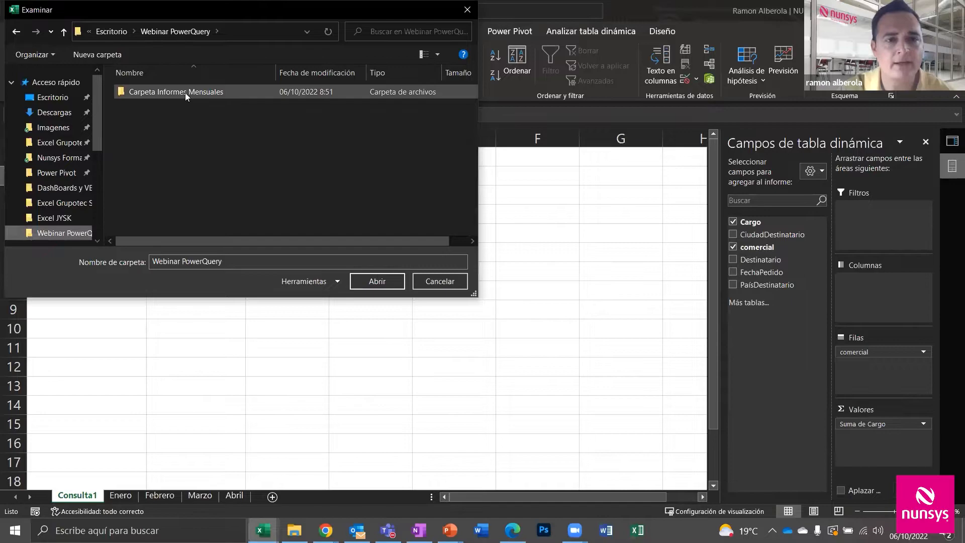
left_click(185, 92)
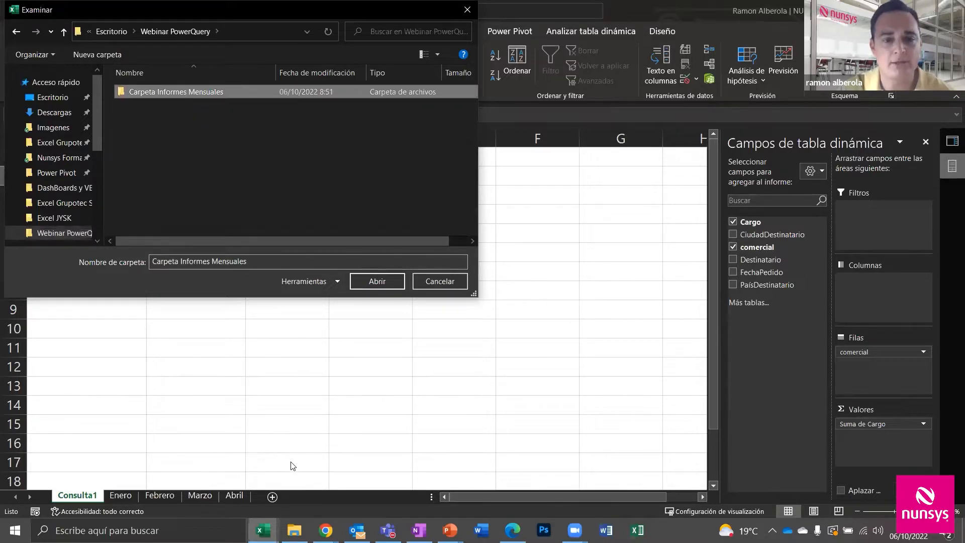
left_click(294, 530)
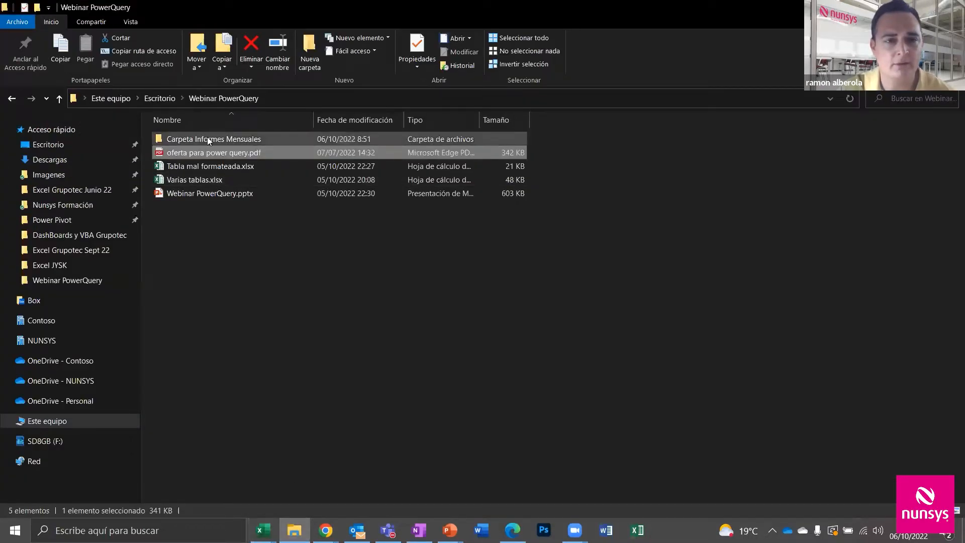
Open Carpeta Informes Mensuales in File Explorer to check its six monthly report files
left_click(208, 139)
double_click(208, 140)
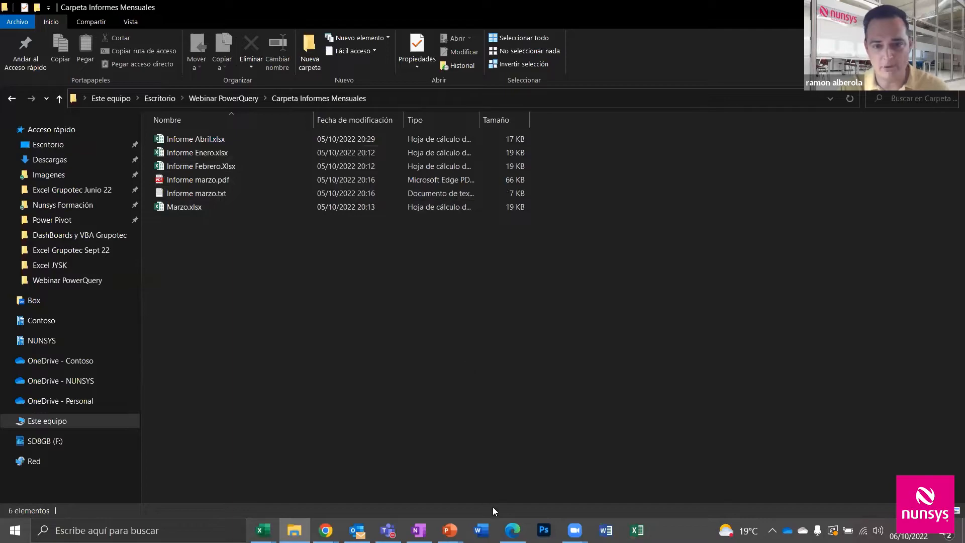
left_click(263, 530)
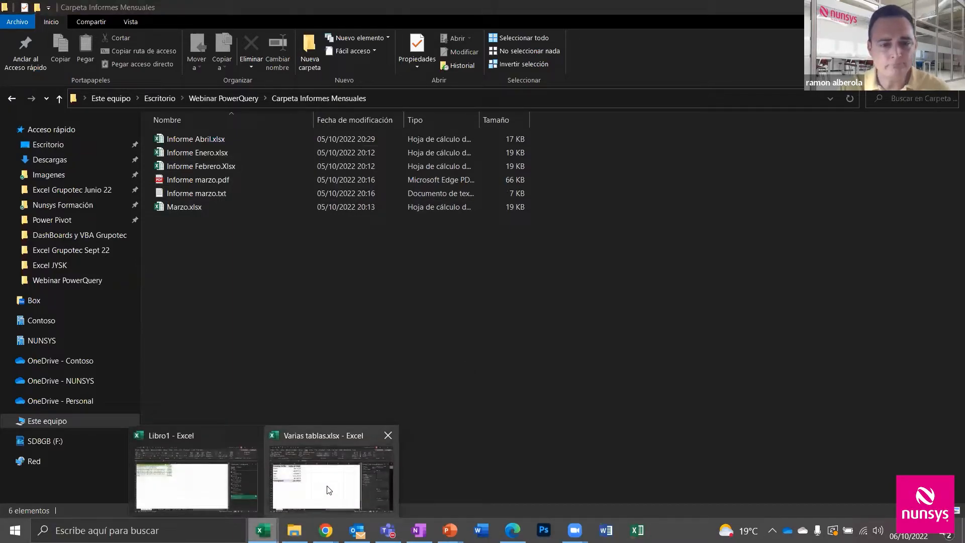
Confirm Carpeta Informes Mensuales as the source and load its six-file list for transformation
left_click(194, 468)
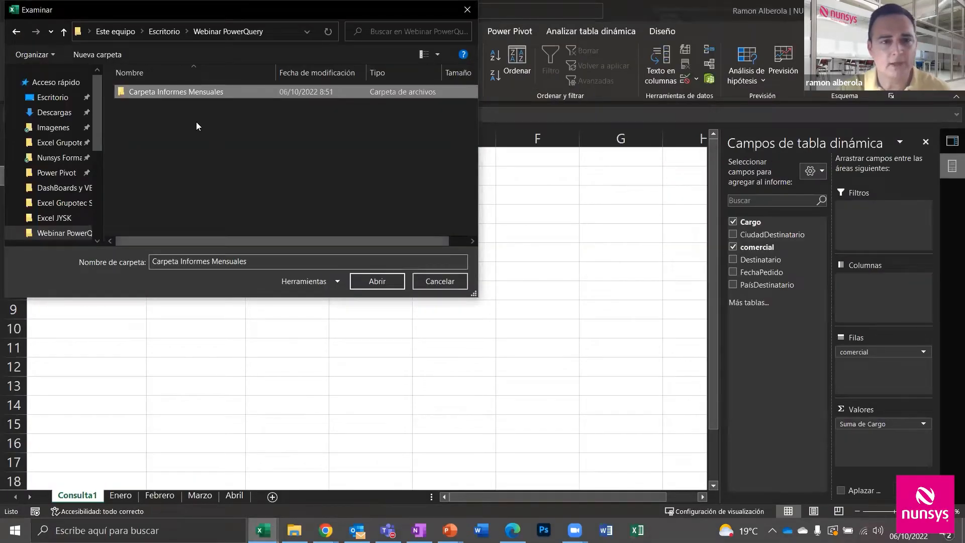
left_click(374, 282)
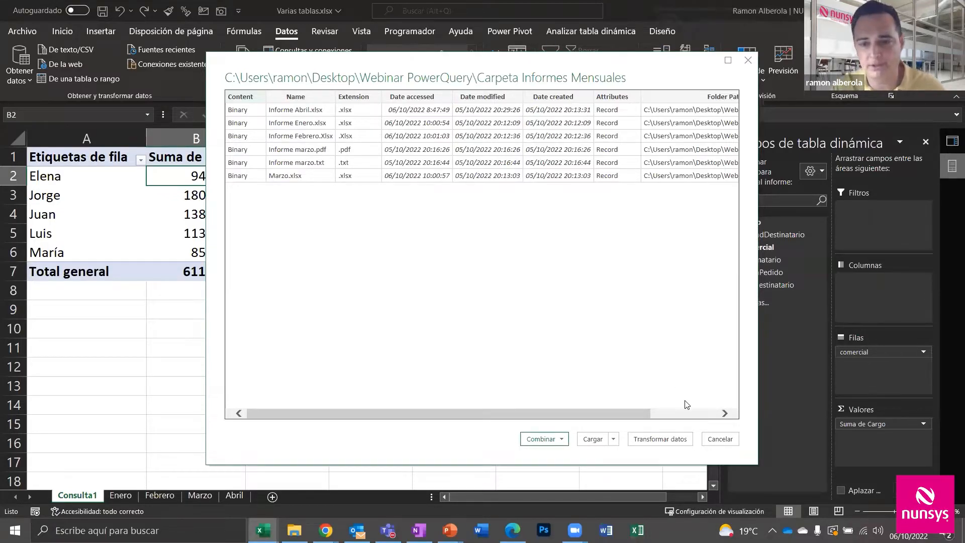
left_click(660, 438)
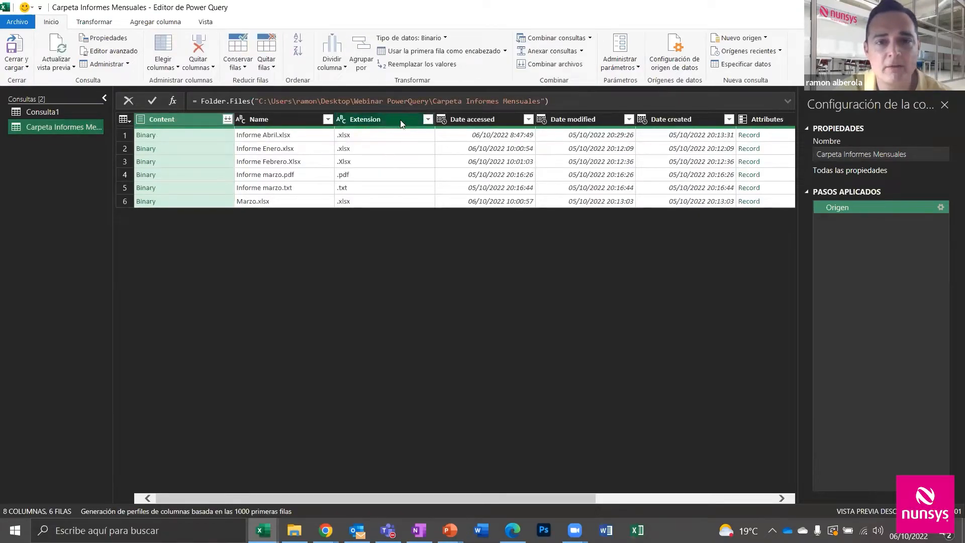
Apply Formato > MAYÚSCULAS to the Extension and Name columns, giving values like .XLSX
left_click(390, 119)
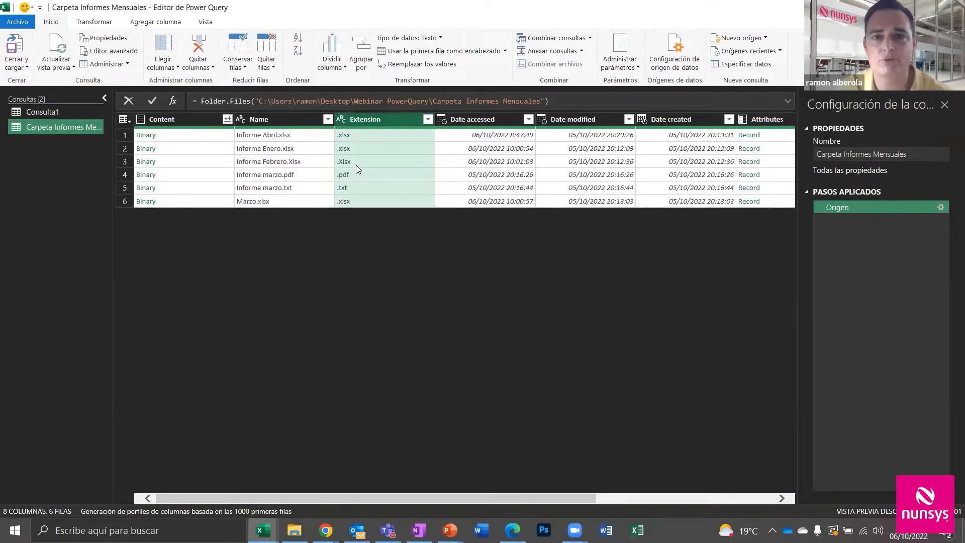
left_click(94, 21)
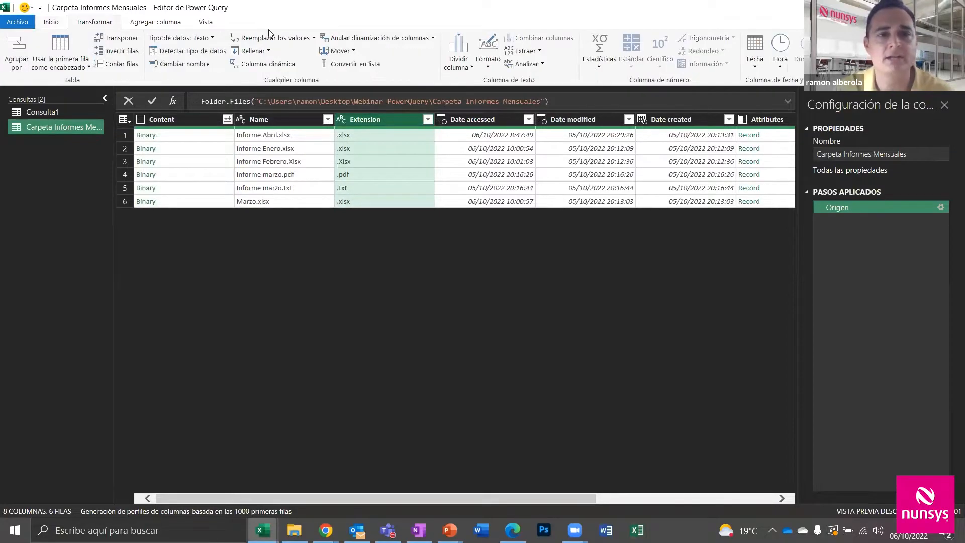
left_click(489, 58)
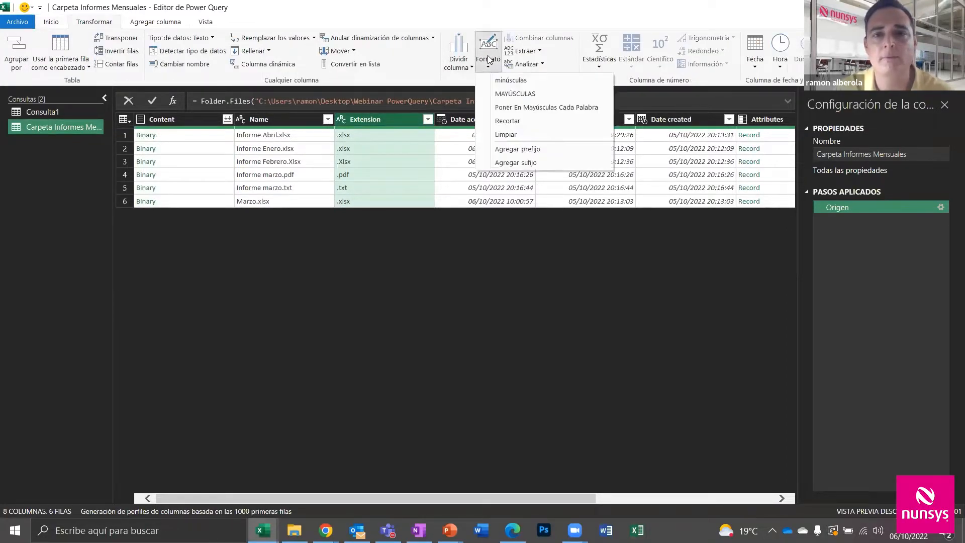
left_click(499, 92)
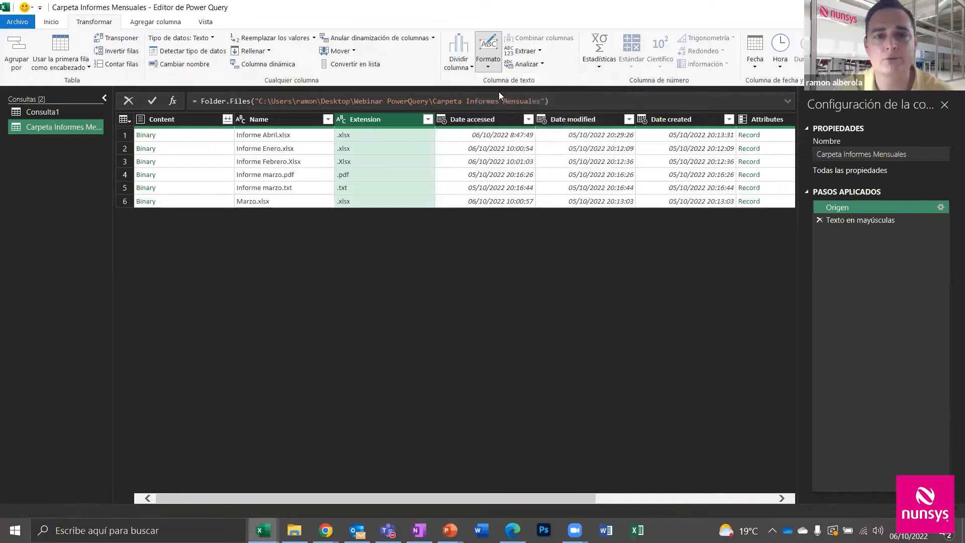
left_click(275, 119)
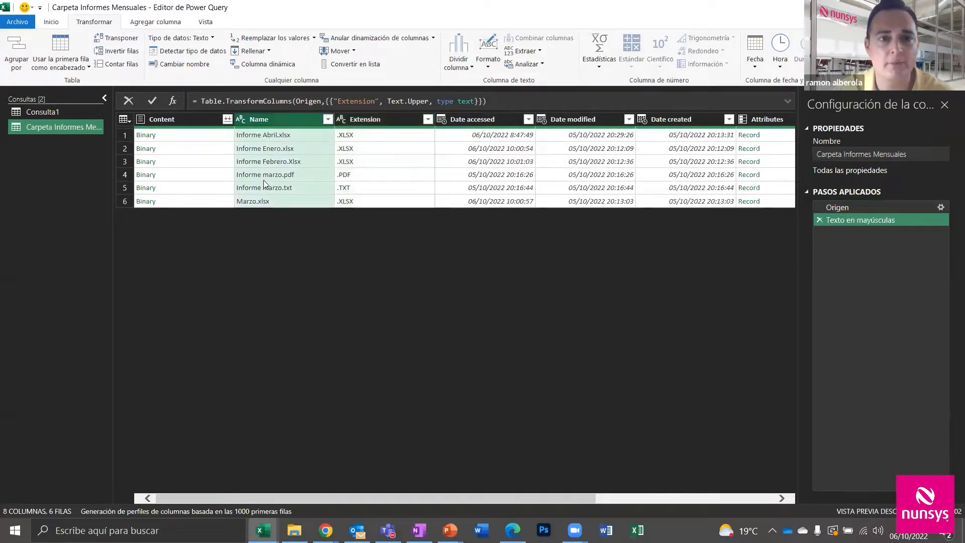
left_click(488, 58)
left_click(506, 89)
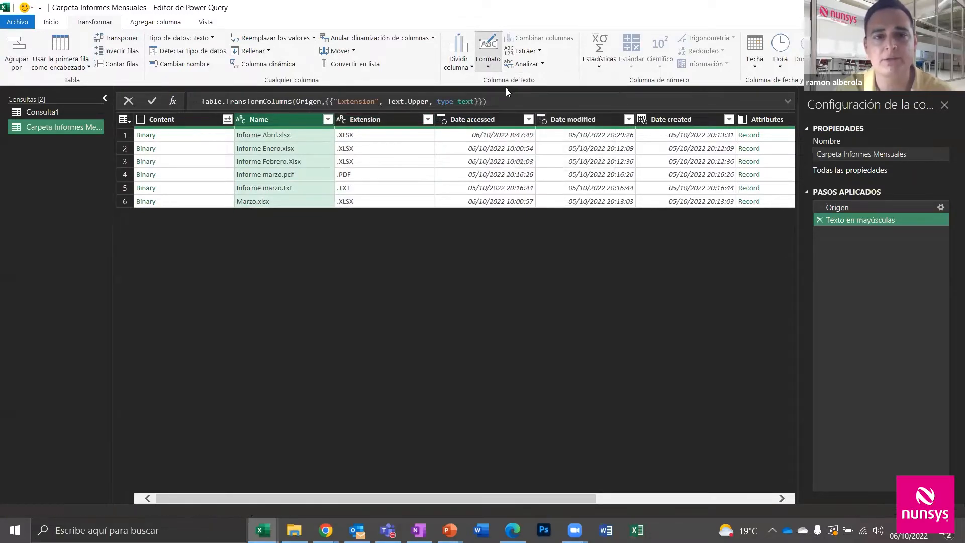
left_click(409, 119)
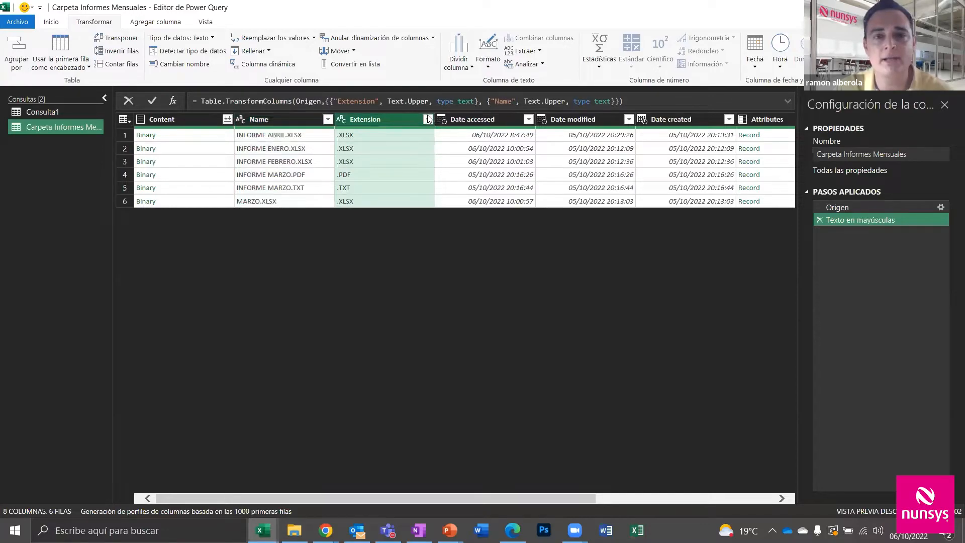
Filter the Extension column to .XLSX only, leaving four INFORME/MARZO files
left_click(428, 119)
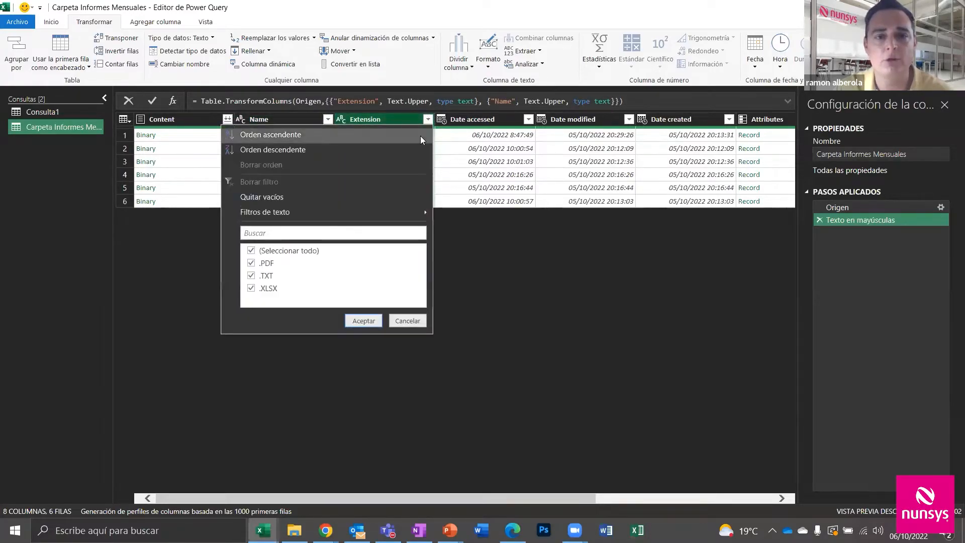
left_click(251, 250)
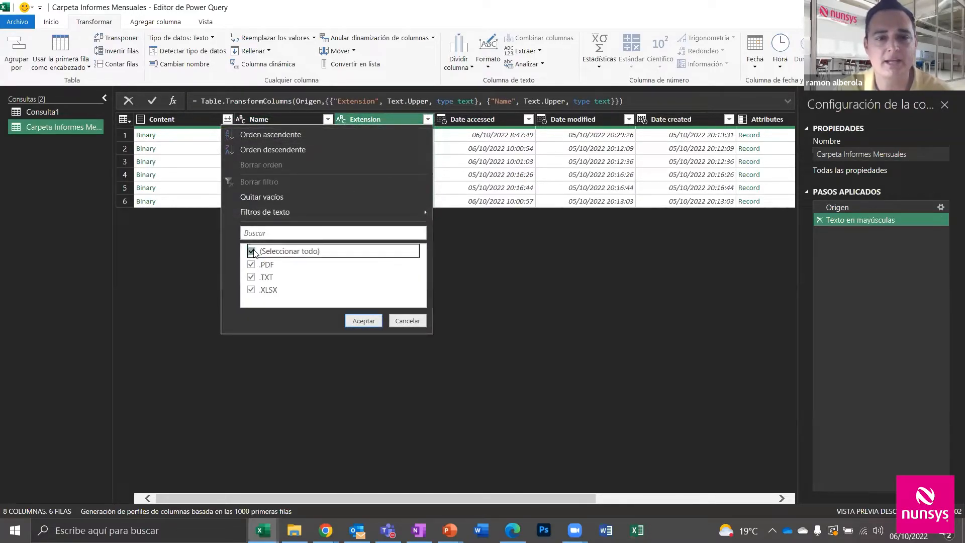
left_click(254, 291)
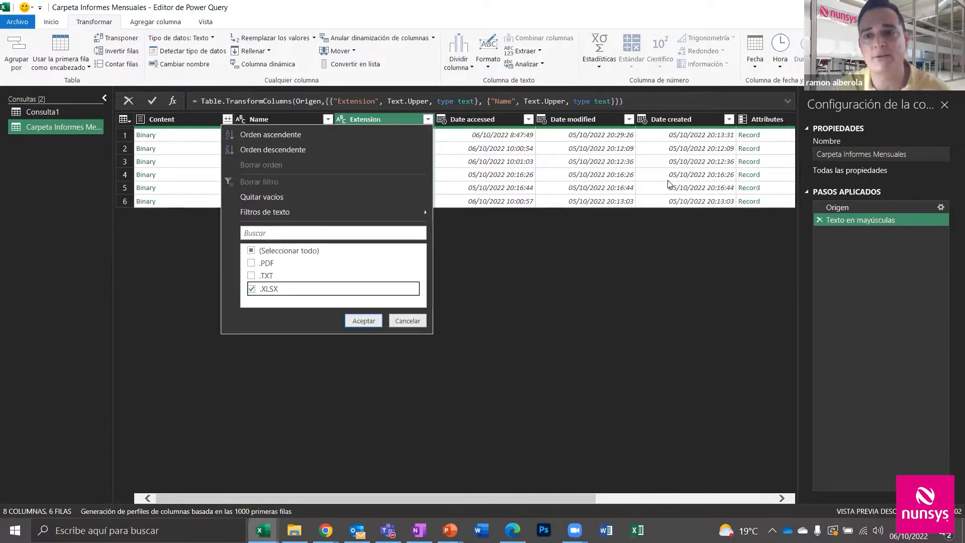
left_click(363, 321)
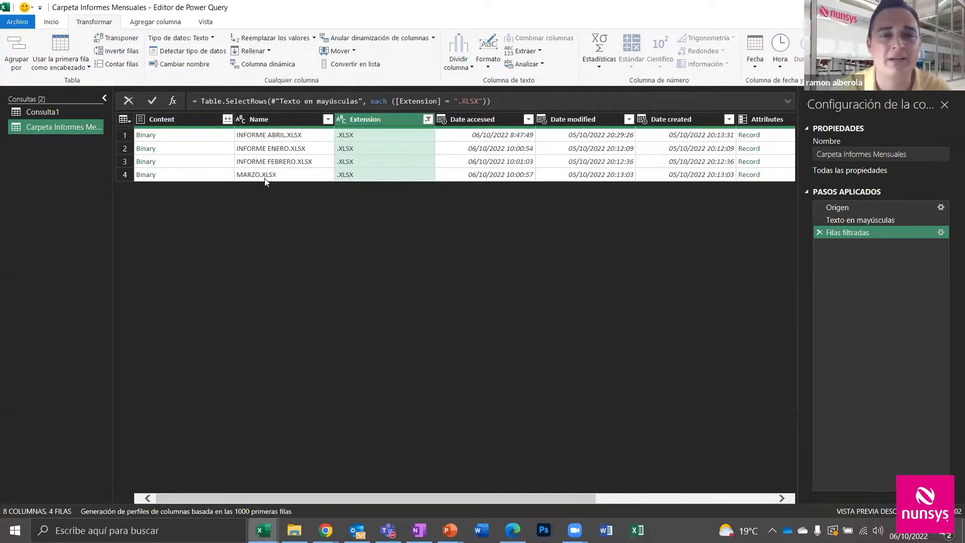
Add a Name 'Comienza por' INFORME filter, leaving the Abril, Enero and Febrero reports
left_click(327, 119)
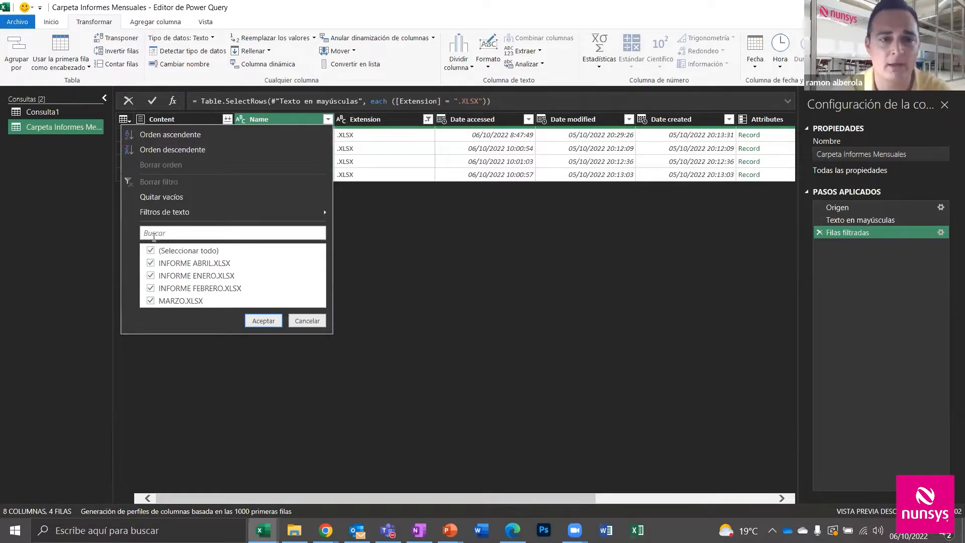
mouse_move(185, 214)
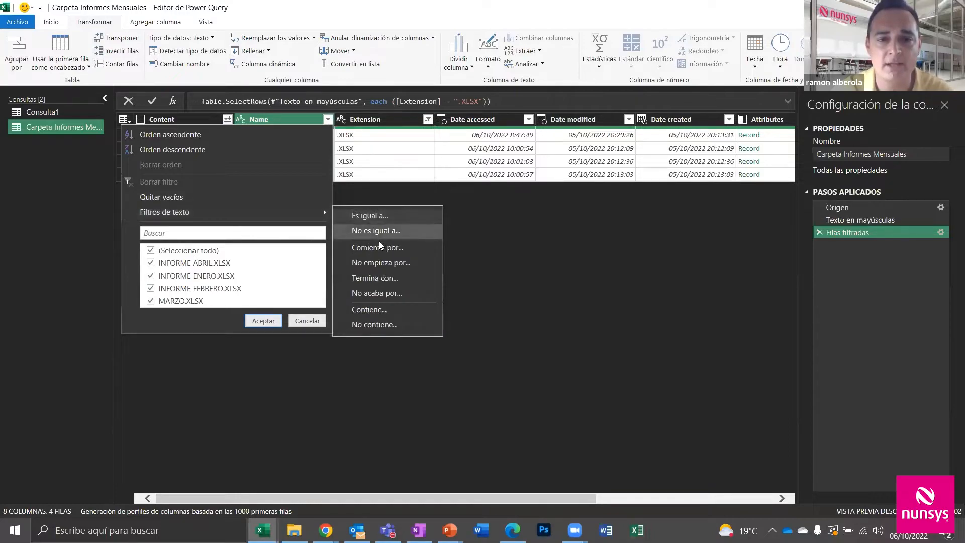
left_click(385, 247)
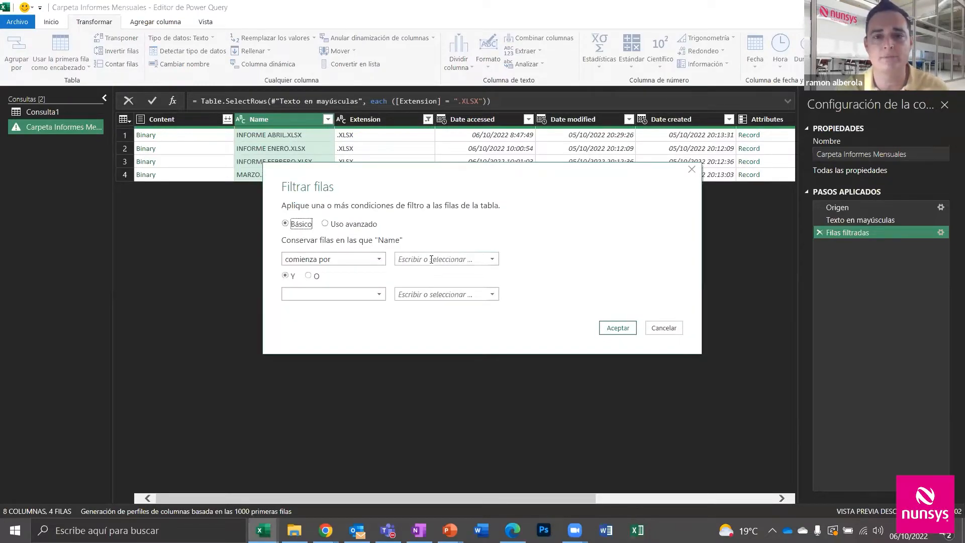
type("IN")
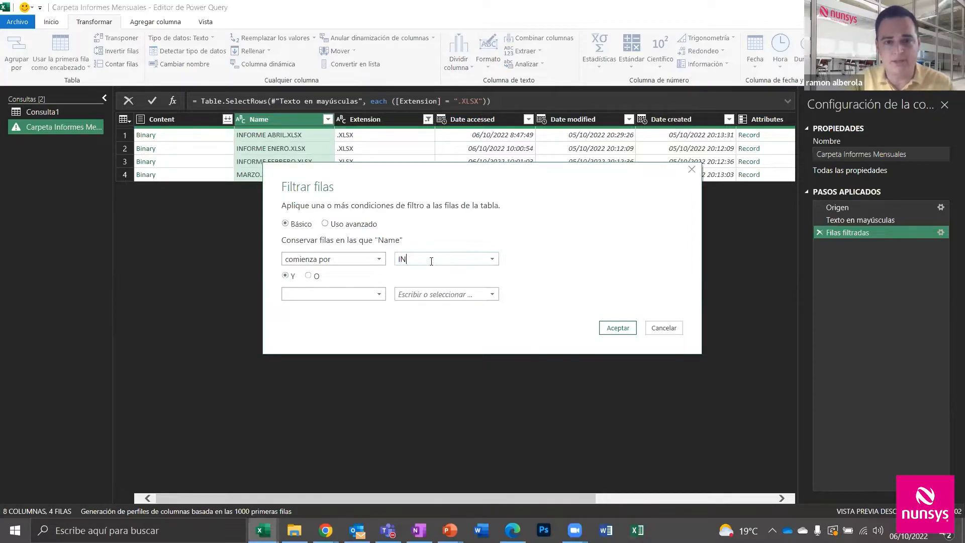
type("FORME")
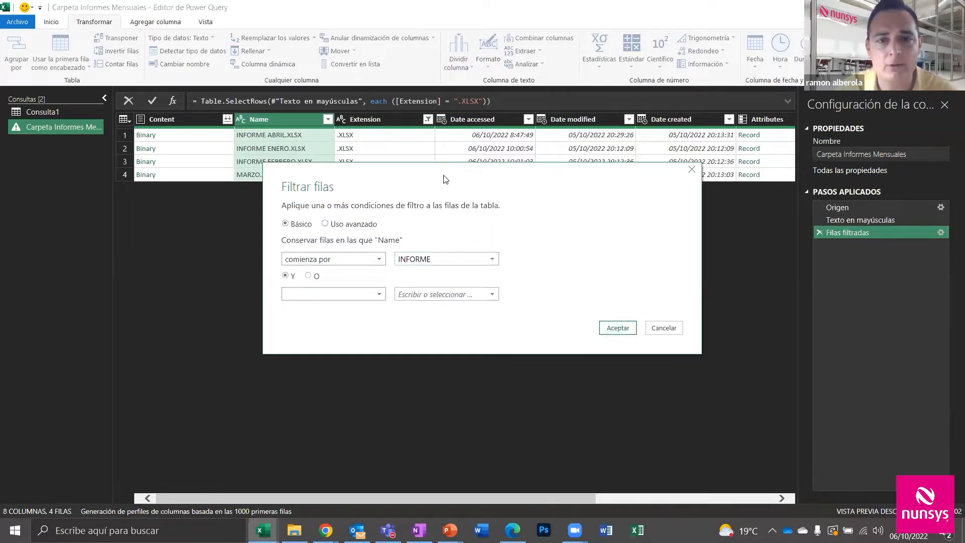
left_click_drag(386, 176, 376, 213)
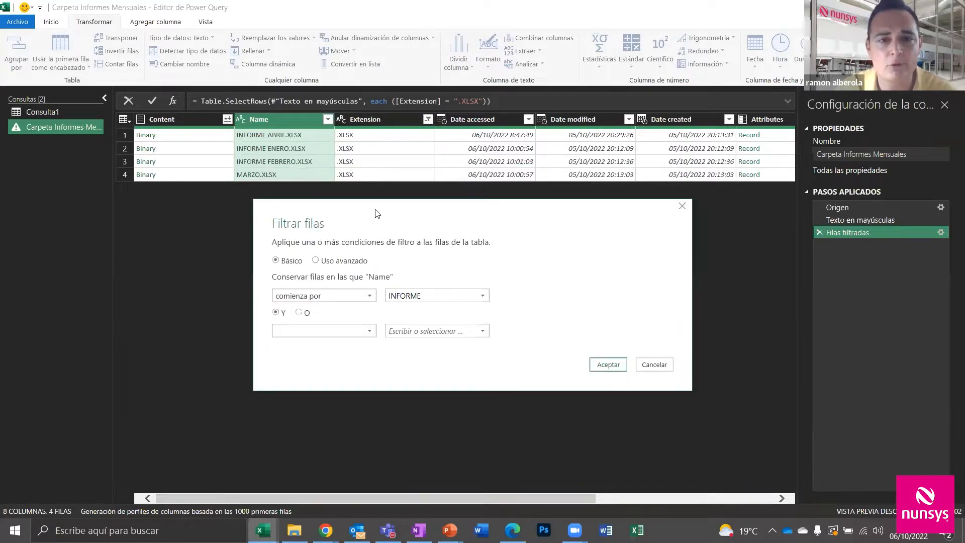
left_click(610, 365)
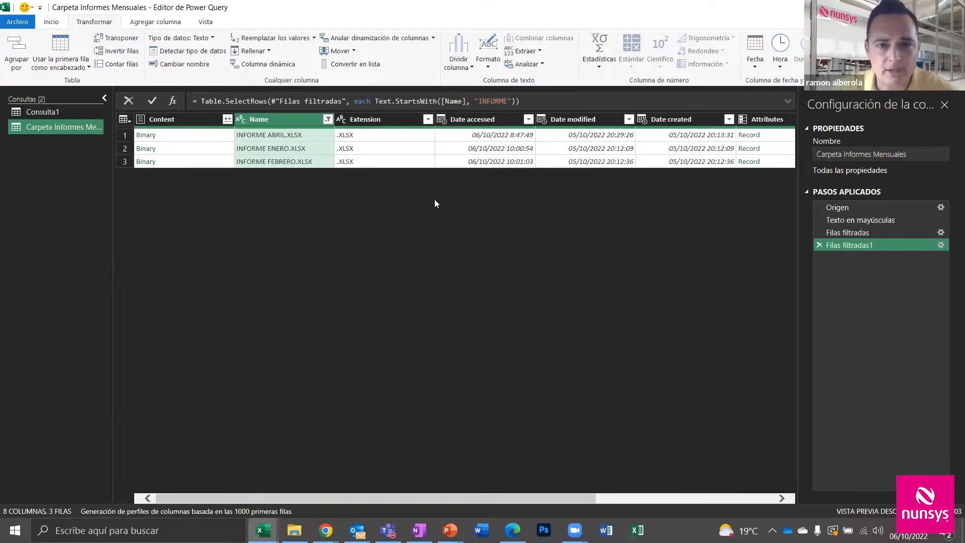
Combine the Content column's three files using Parámetro1 as the sample object
left_click(227, 119)
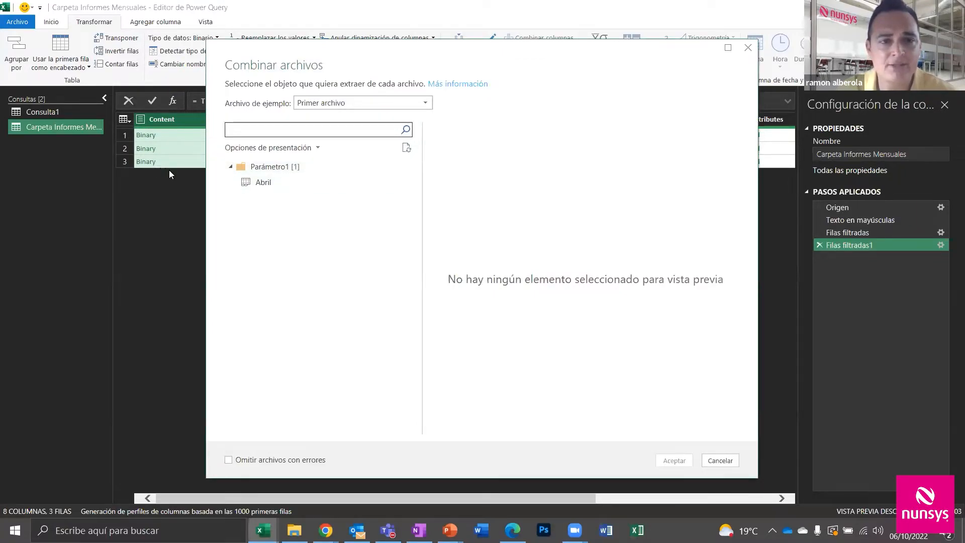
left_click(276, 169)
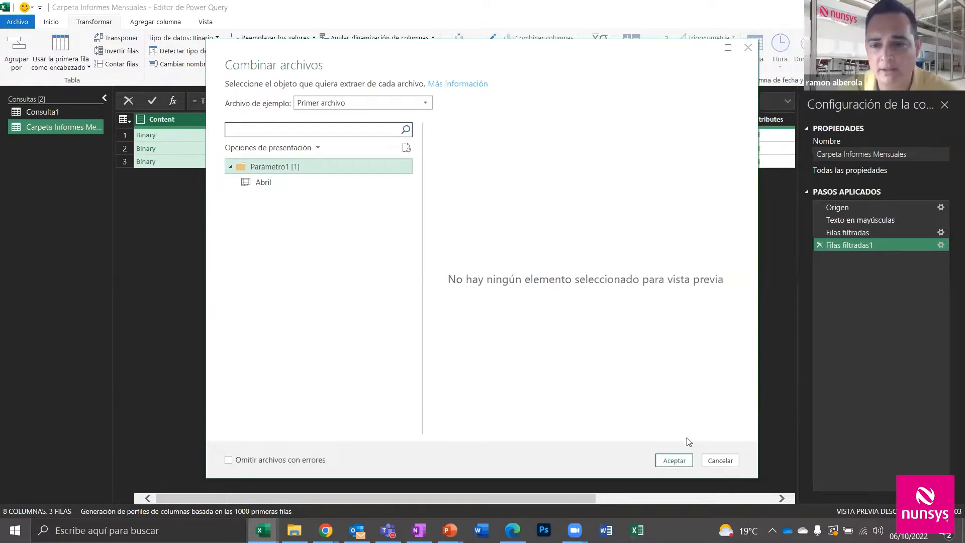
left_click(679, 461)
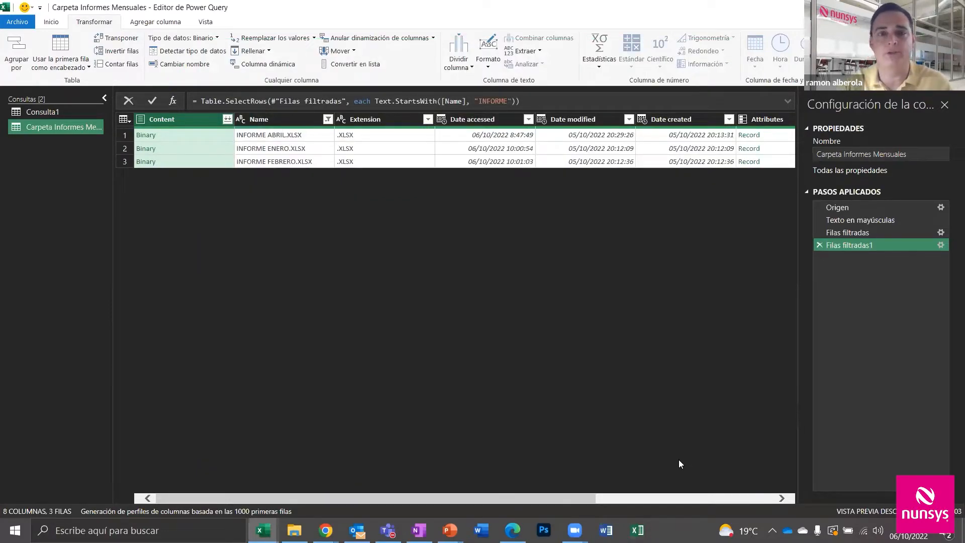
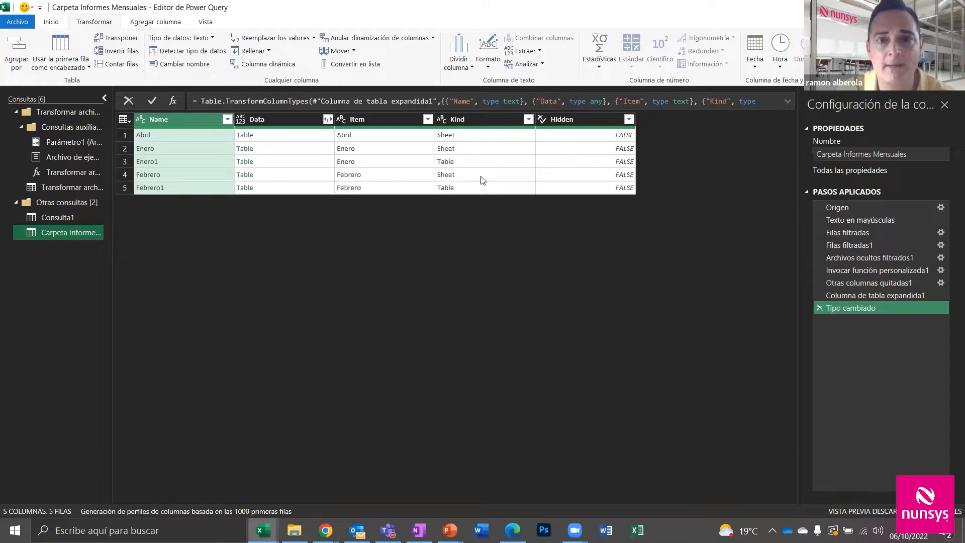
Filter the Kind column so only rows of kind Table remain
left_click(528, 119)
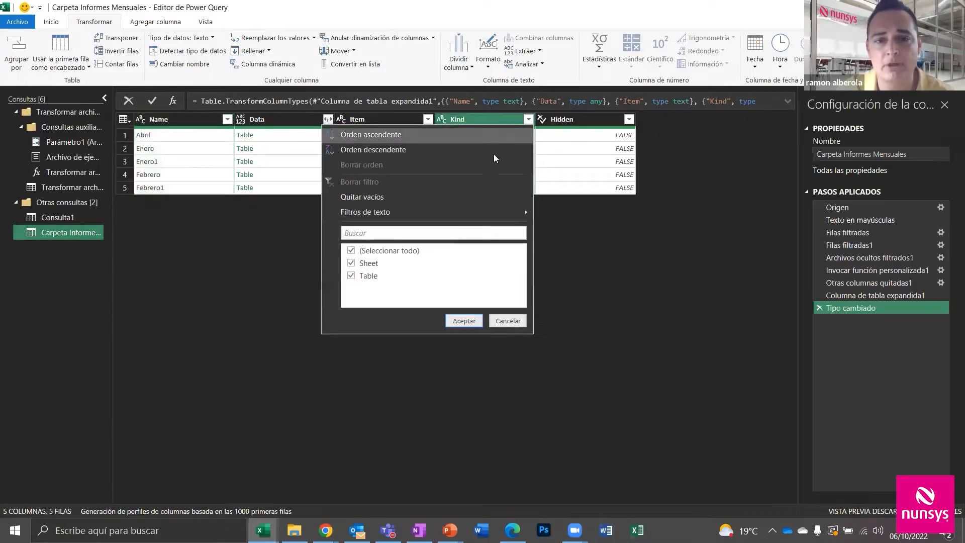
left_click(351, 250)
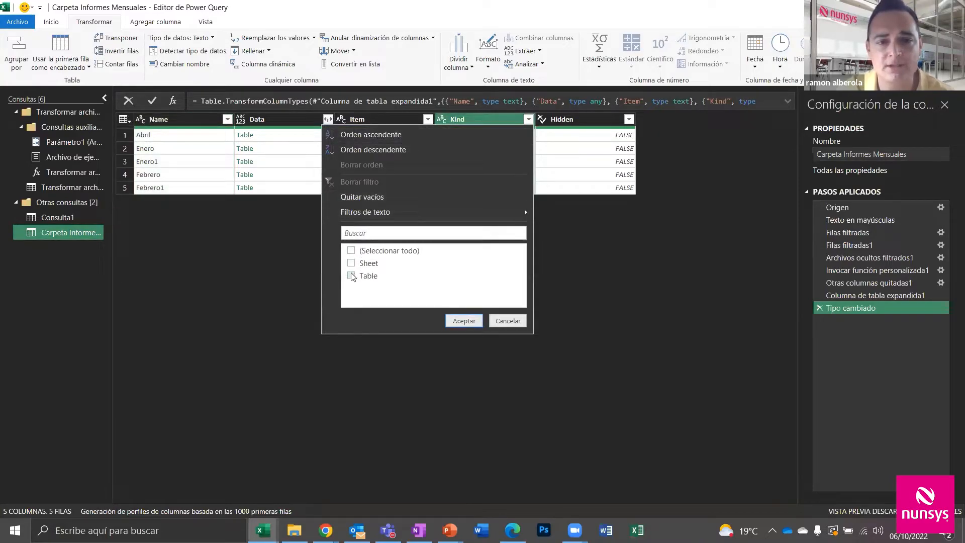
left_click(352, 276)
left_click(462, 321)
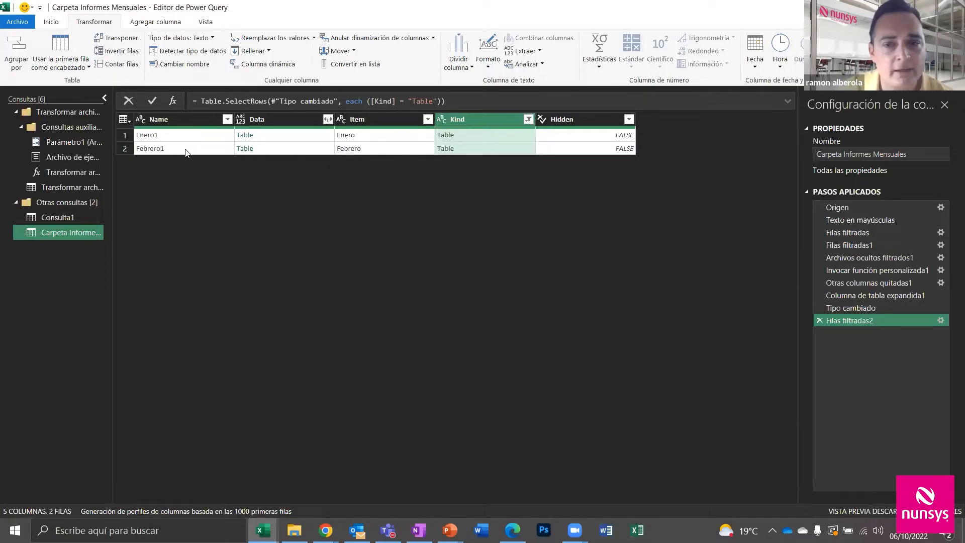
Expand the Data column into its own columns without the original-name prefix
left_click(328, 118)
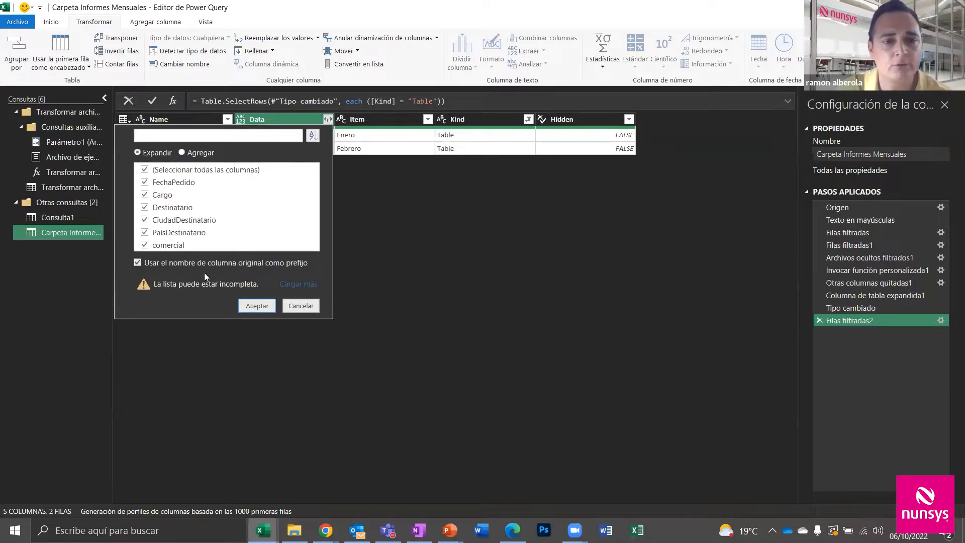
left_click(137, 263)
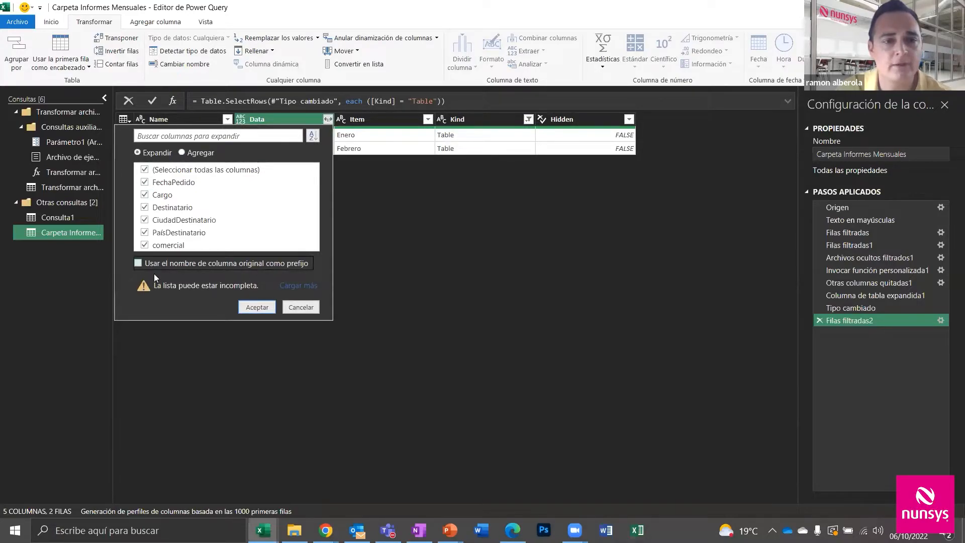
left_click(256, 306)
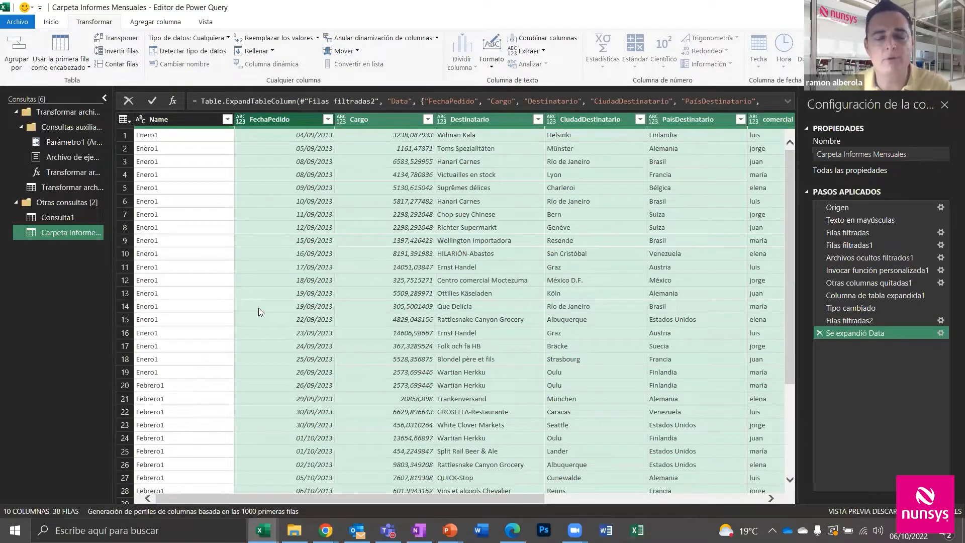
Remove the Name, Kind, Hidden and Item columns
left_click(177, 120)
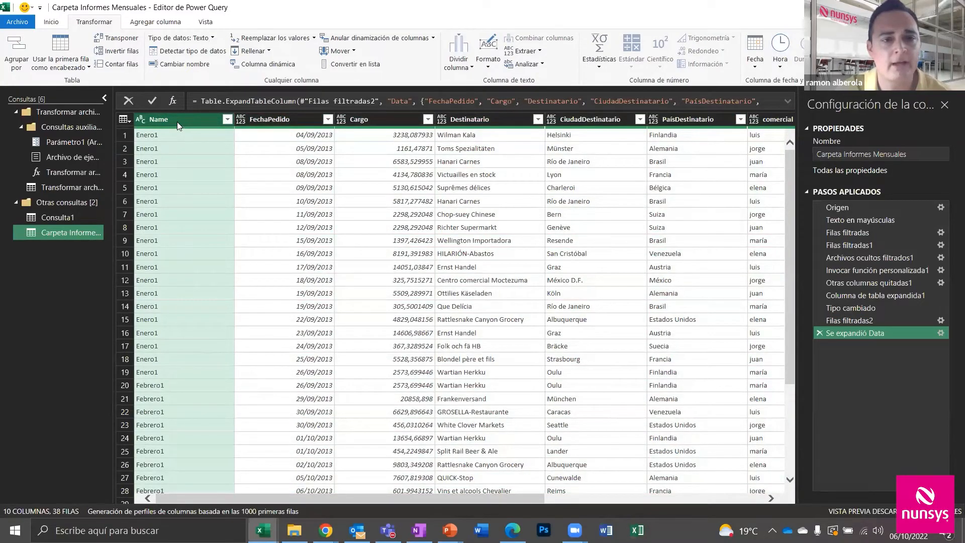
right_click(177, 122)
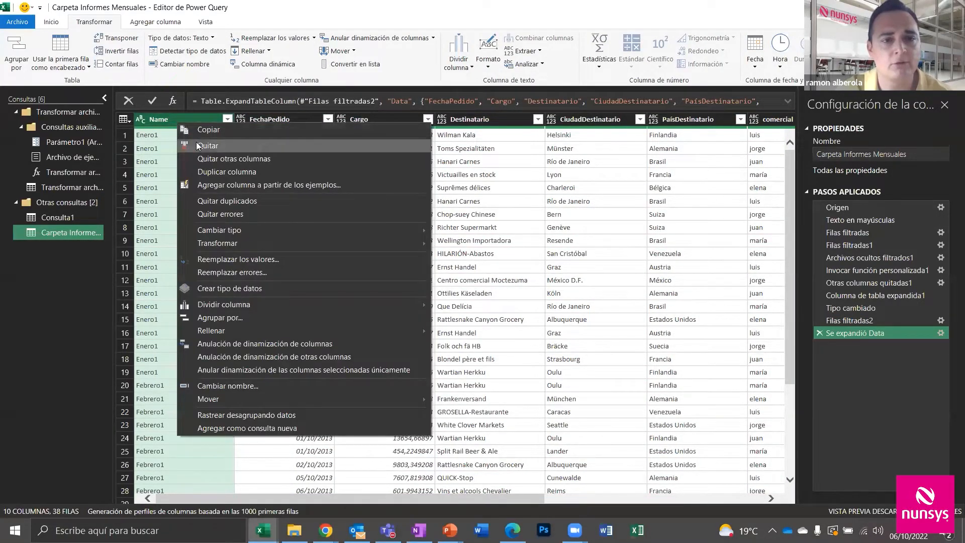
left_click(196, 141)
left_click_drag(477, 498, 752, 510)
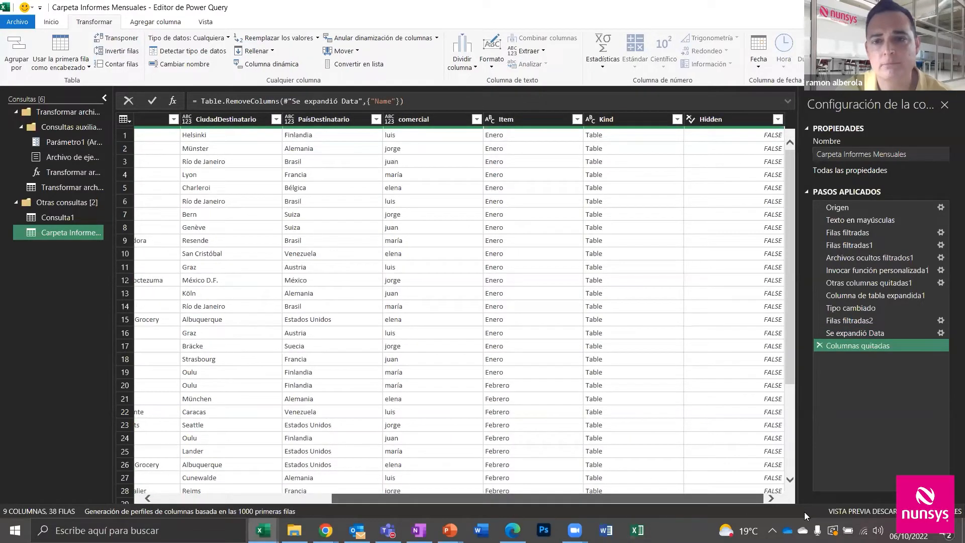
left_click(607, 119)
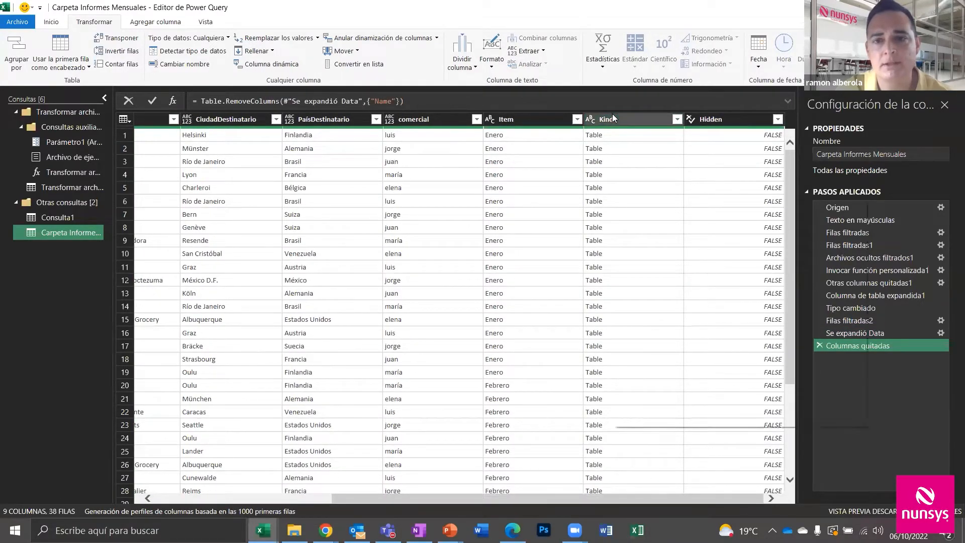
right_click(613, 116)
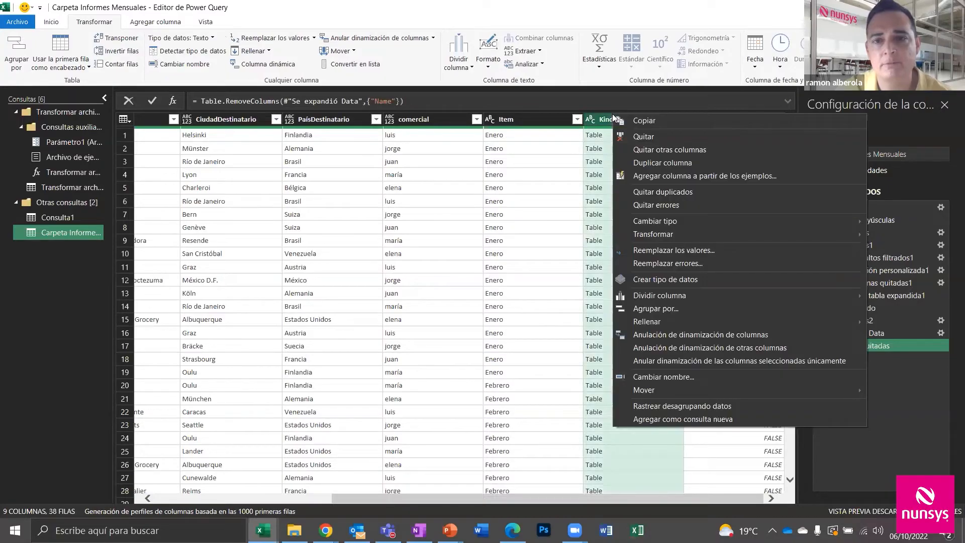
left_click(643, 137)
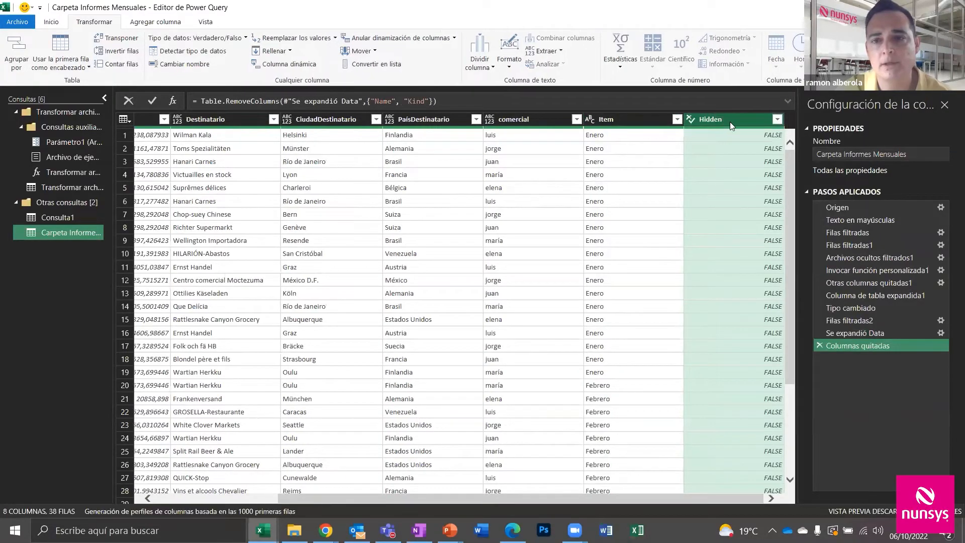
right_click(731, 119)
left_click(747, 146)
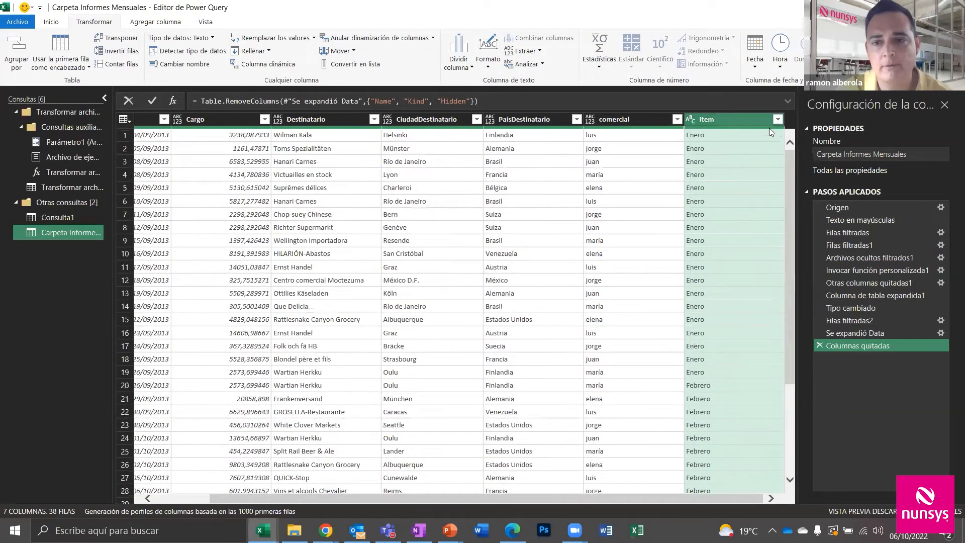
right_click(736, 120)
left_click(739, 145)
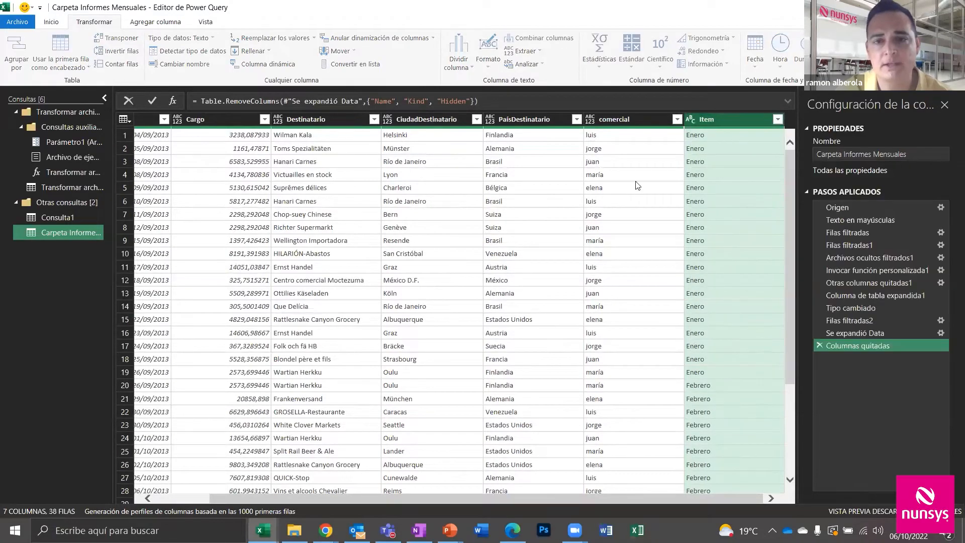
Set FechaPedido to the date type and Cargo to currency
left_click(141, 119)
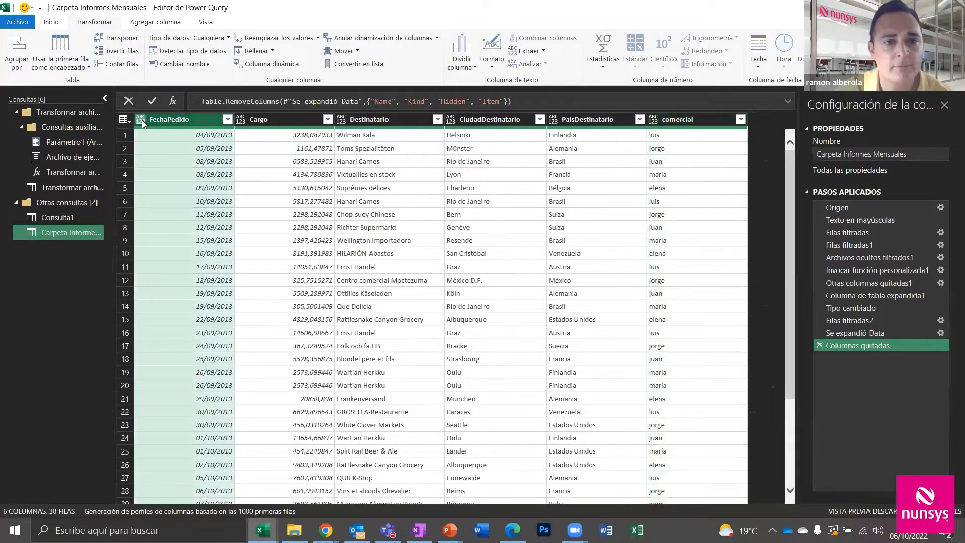
left_click(191, 199)
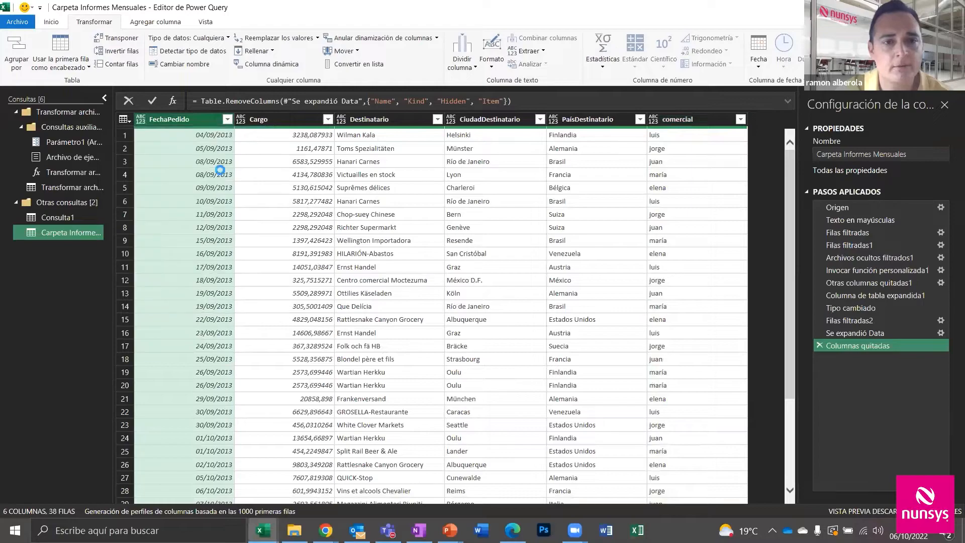
left_click(241, 121)
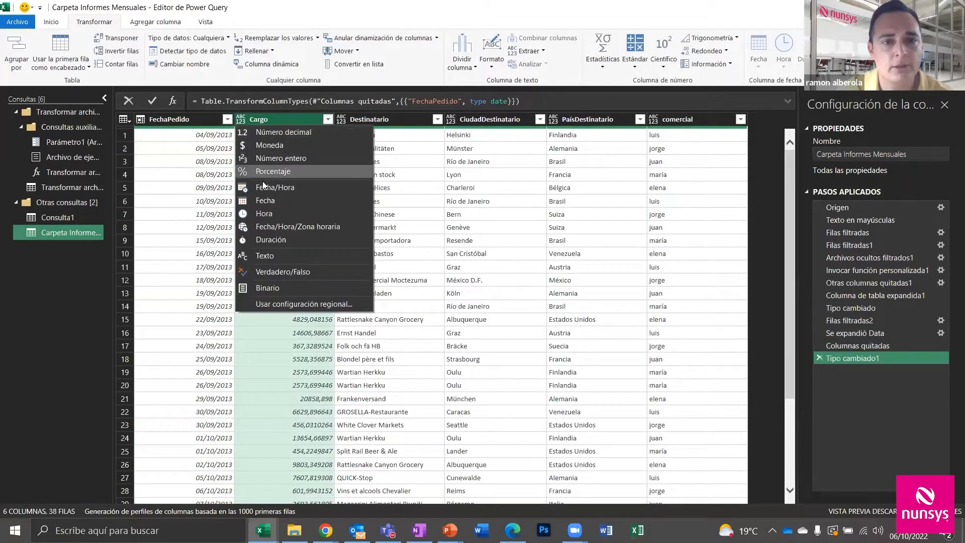
left_click(270, 145)
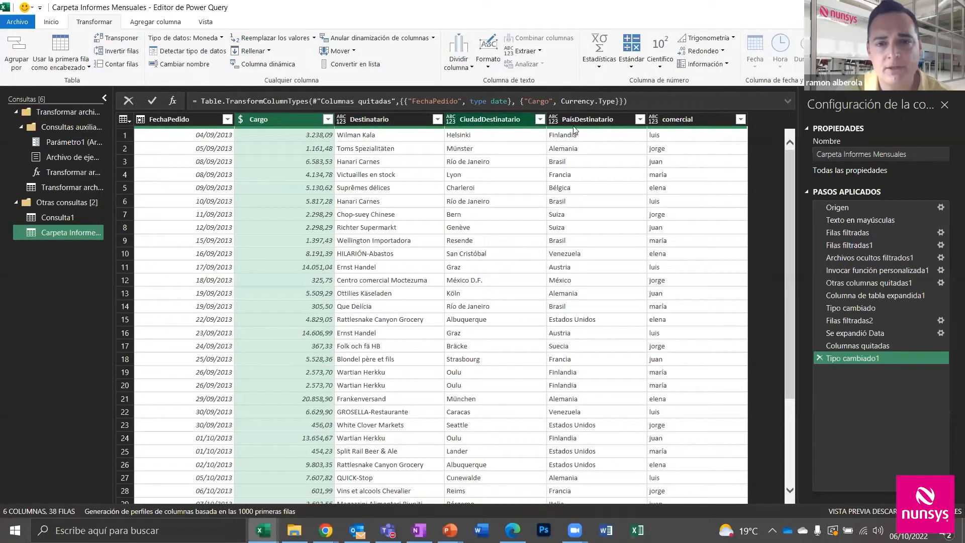
Capitalise each word of the salesperson names in the comercial column
left_click(668, 118)
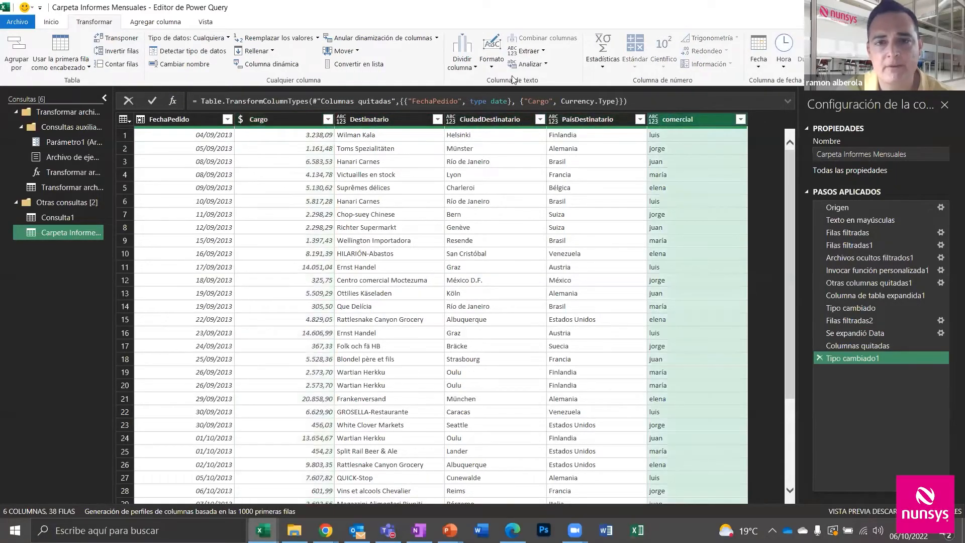
left_click(485, 63)
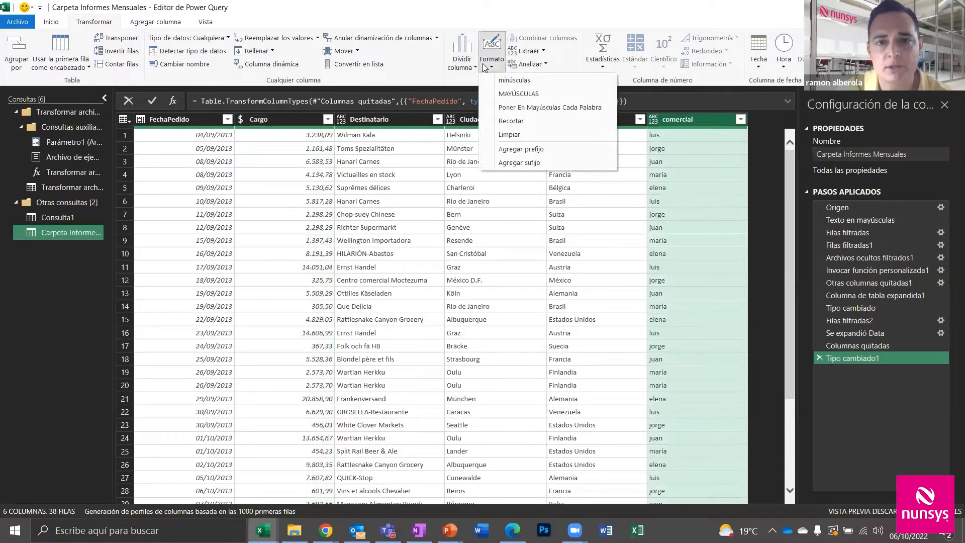
left_click(516, 104)
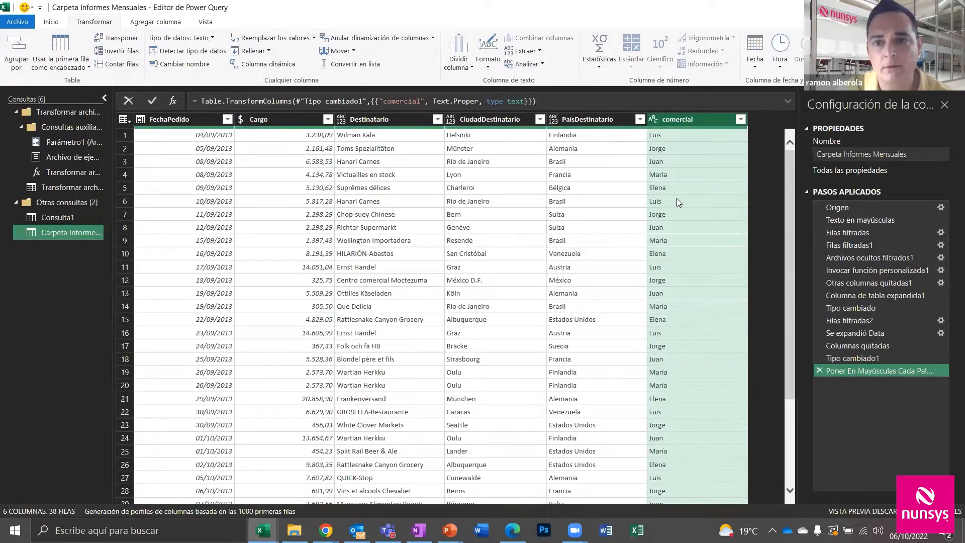
left_click(50, 22)
left_click(16, 64)
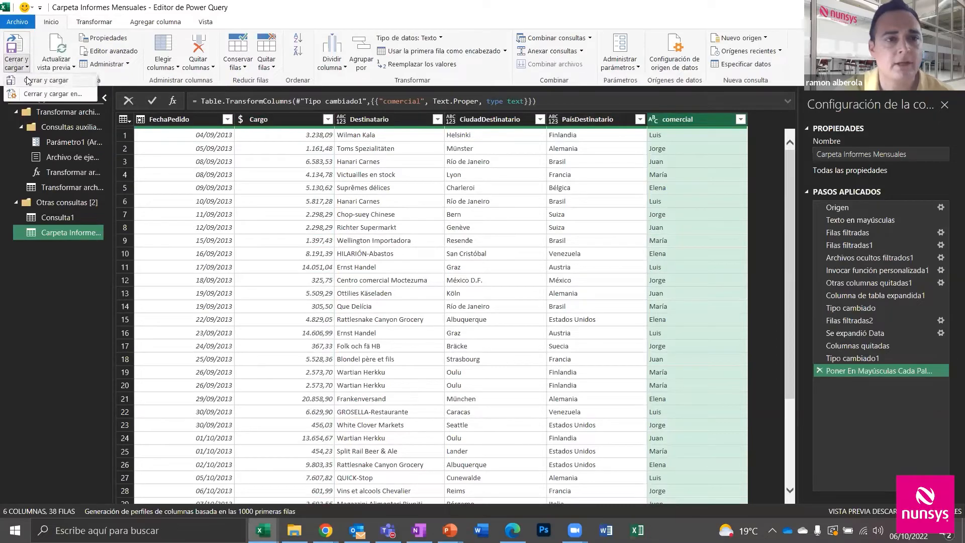
Load the query as a pivot on a new sheet: comercial columns, PaísDestinatario rows, summed Cargo
left_click(40, 94)
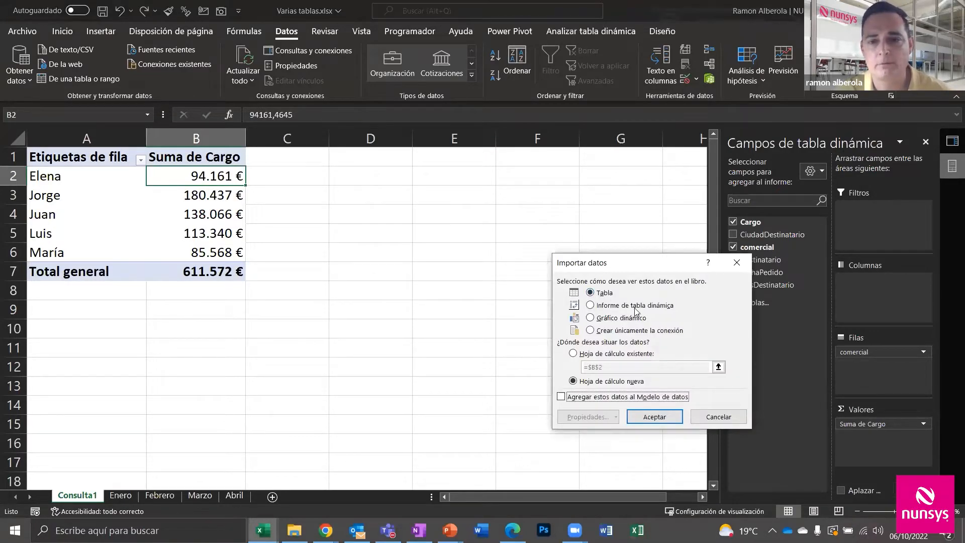
left_click(653, 415)
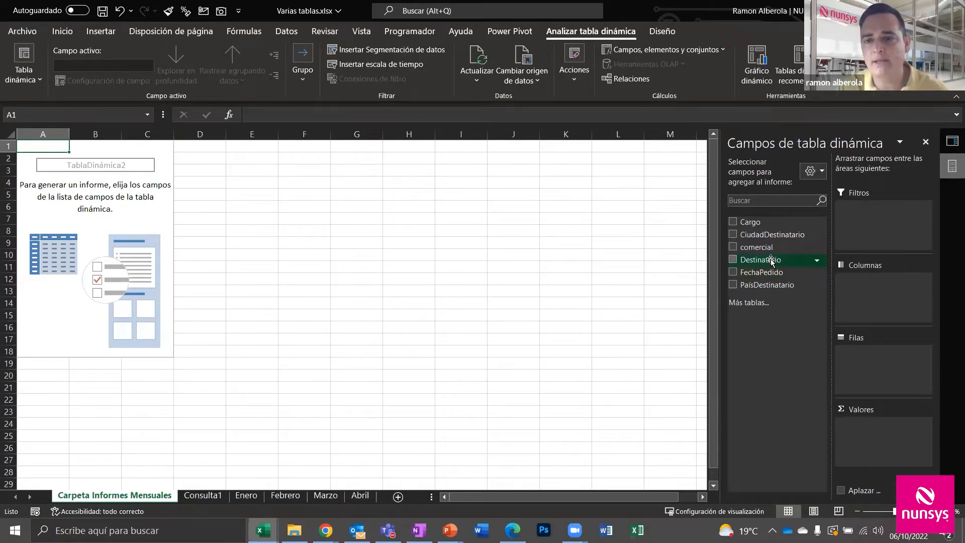
left_click_drag(759, 248, 858, 291)
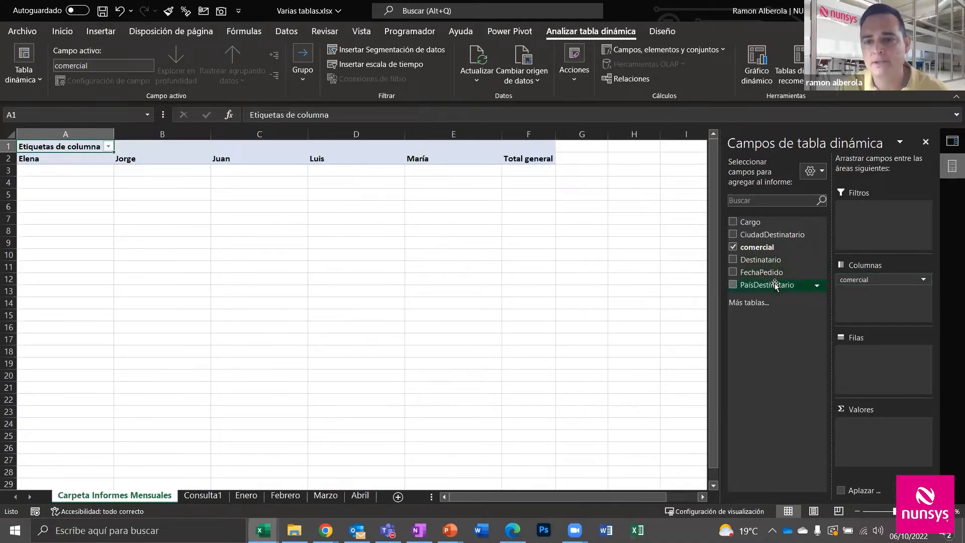
left_click_drag(769, 284, 872, 361)
left_click_drag(760, 229, 915, 437)
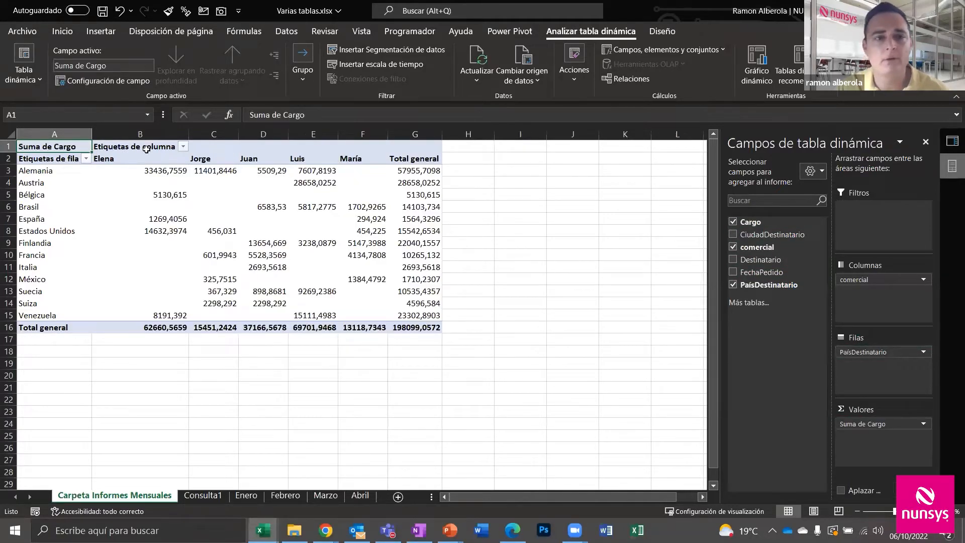
Format the pivot's Cargo values as euro currency with 0 decimals
right_click(148, 171)
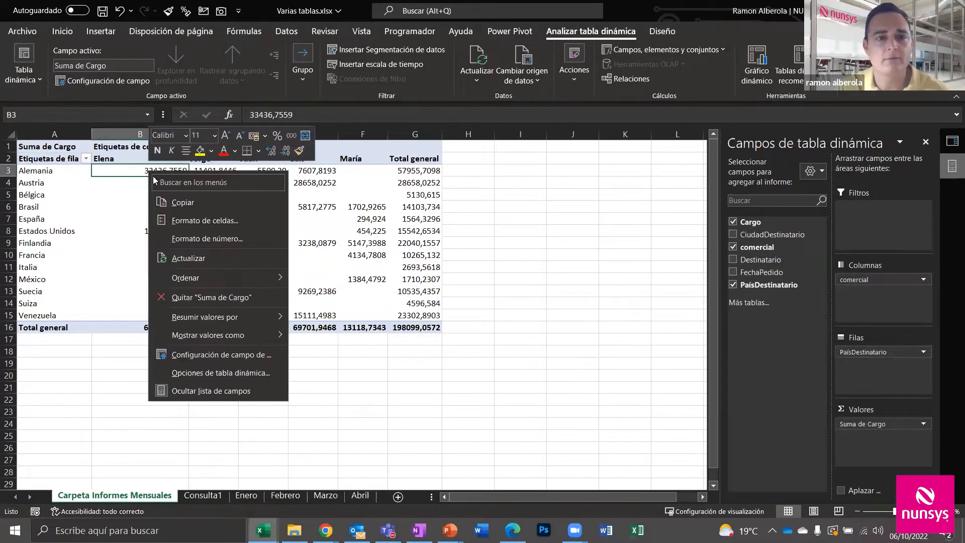
left_click(210, 238)
left_click(79, 147)
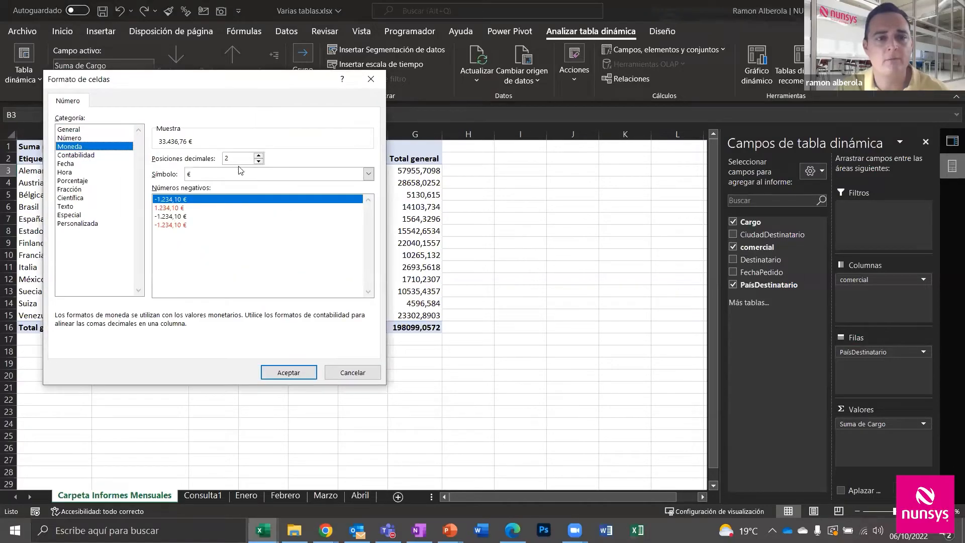
left_click(258, 161)
left_click(258, 161)
left_click(283, 372)
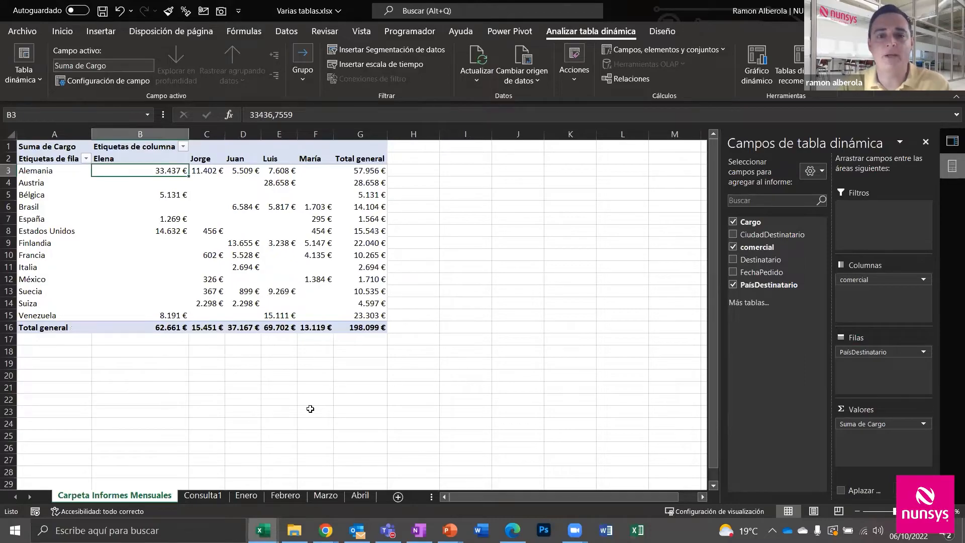
left_click(295, 530)
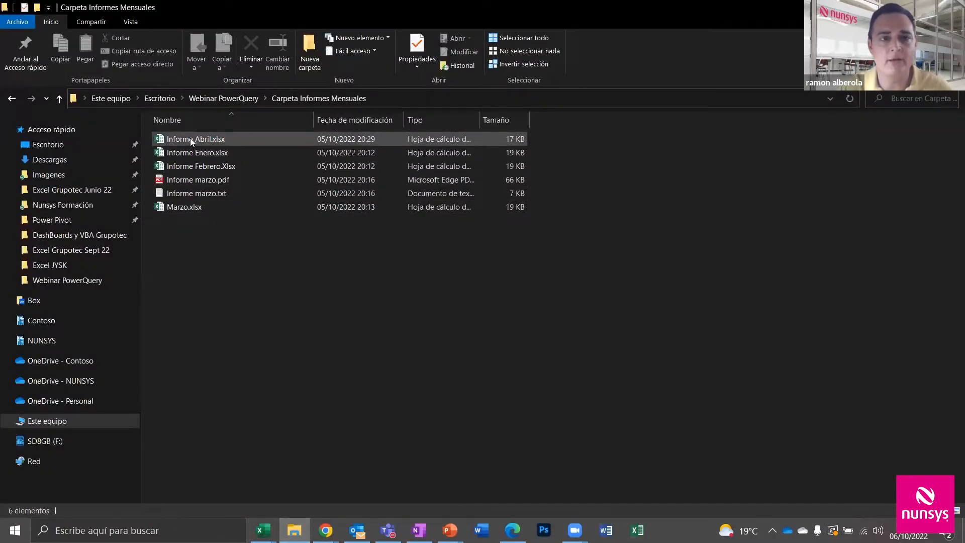
Open Informe Abril.xlsx and convert its A1:F25 data range into a table
double_click(190, 139)
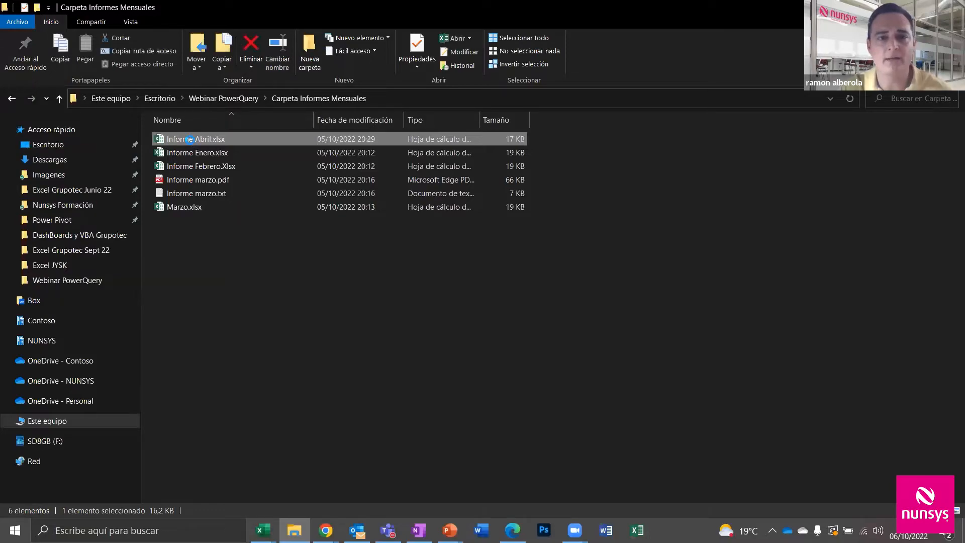
key("alt+Tab")
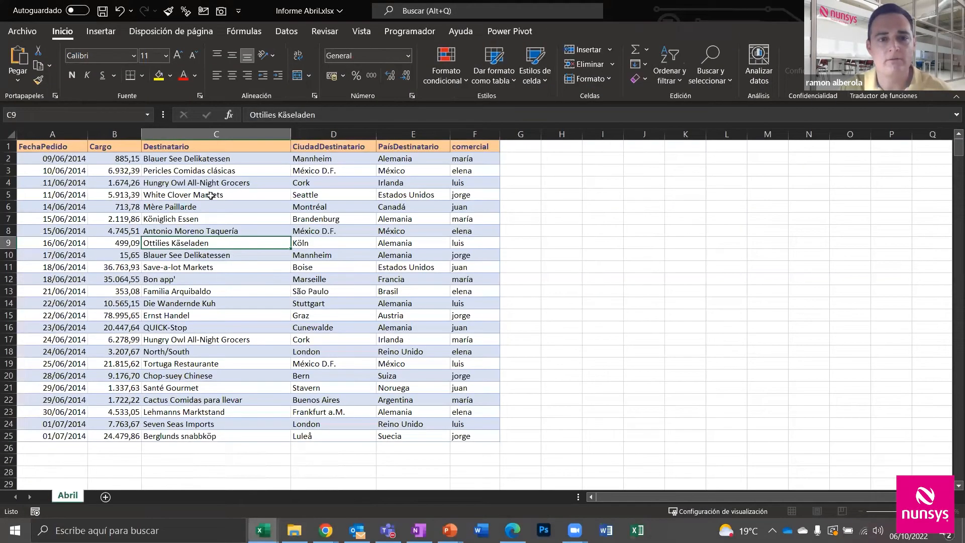
left_click(218, 185)
left_click(248, 279)
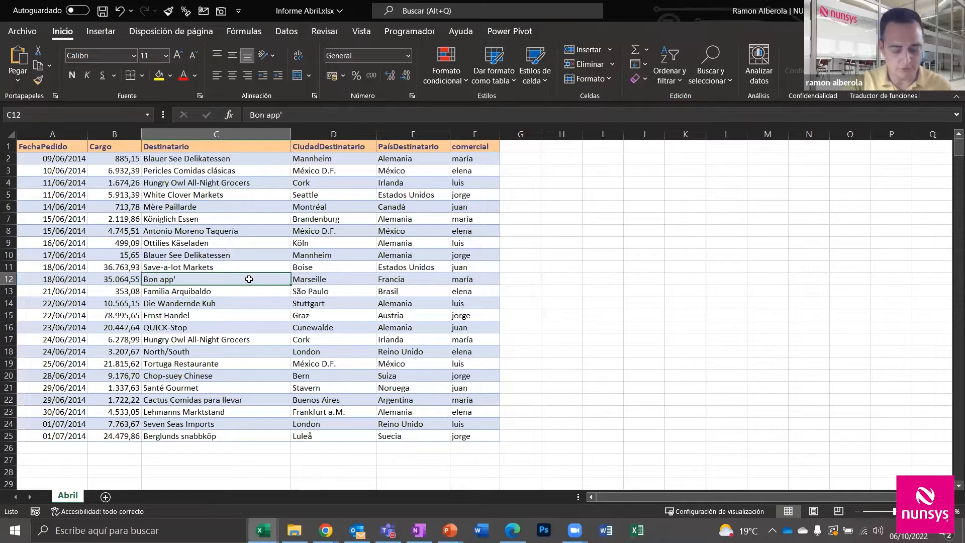
key("ctrl+q")
left_click(642, 393)
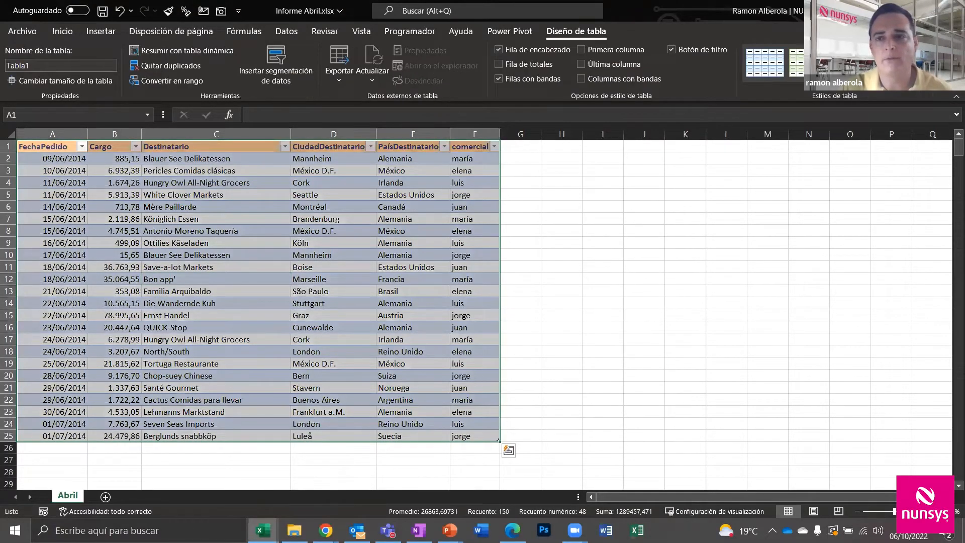
Save and close the April report, then refresh the pivot to a 484.104 € total
left_click(951, 10)
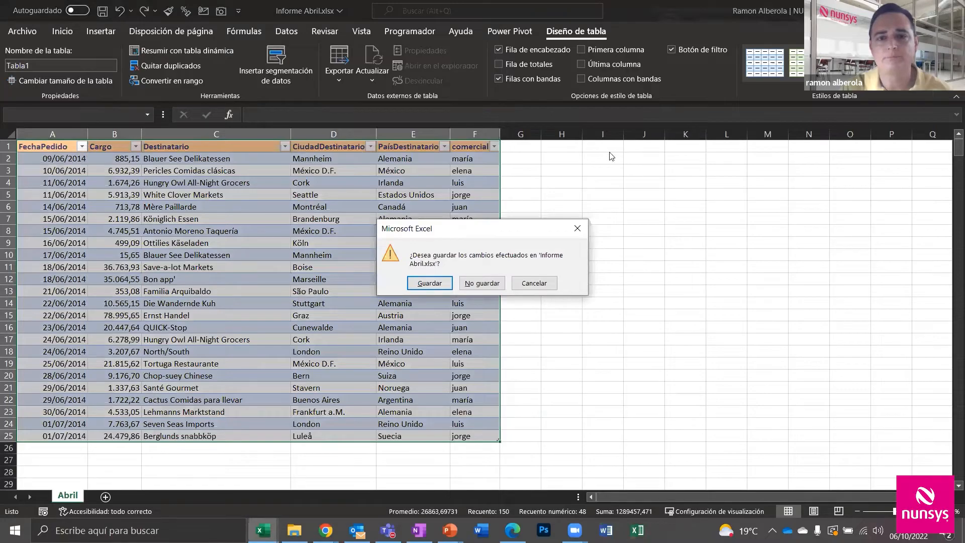
left_click(427, 283)
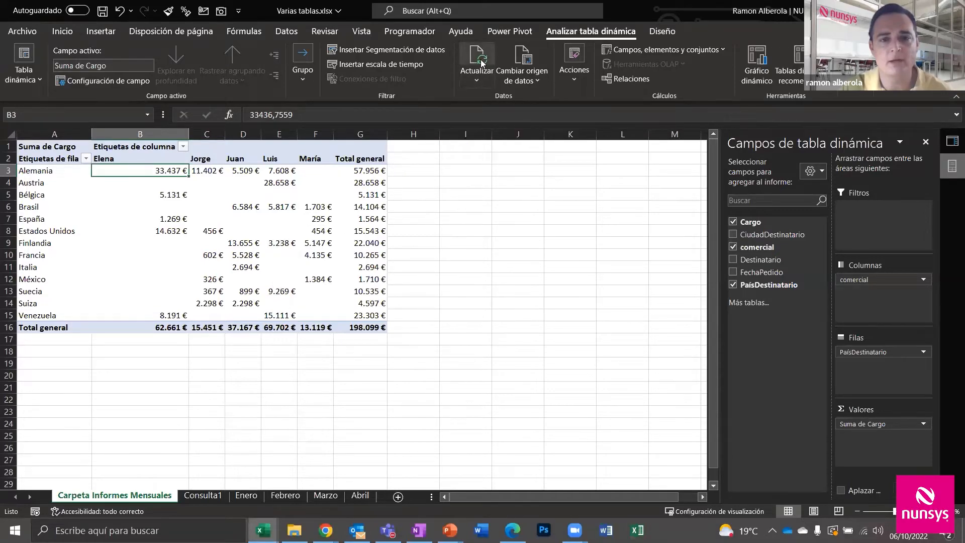
left_click(481, 59)
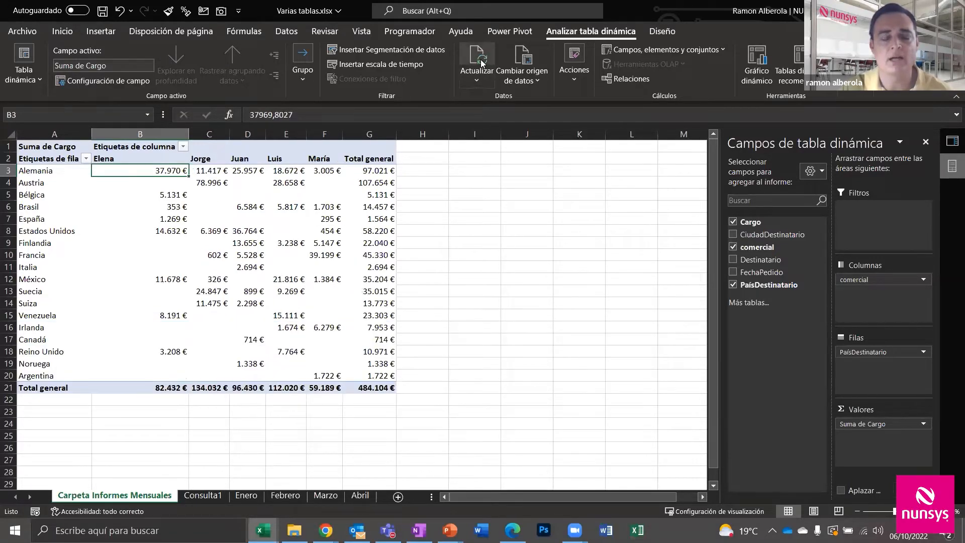
Rename Marzo.xlsx to iNFORME Marzo.xlsx in the Carpeta Informes Mensuales folder
left_click(294, 531)
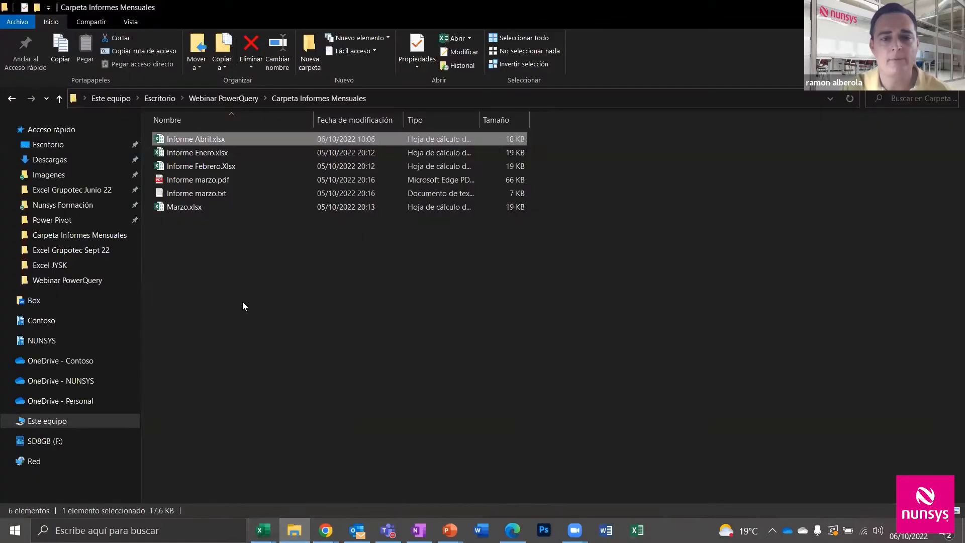
double_click(174, 205)
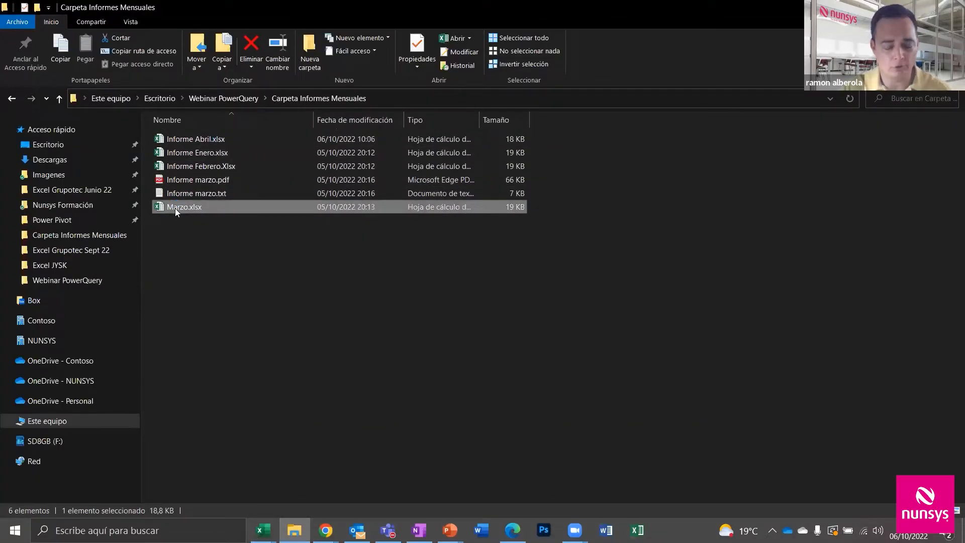
left_click(175, 208)
left_click(176, 209)
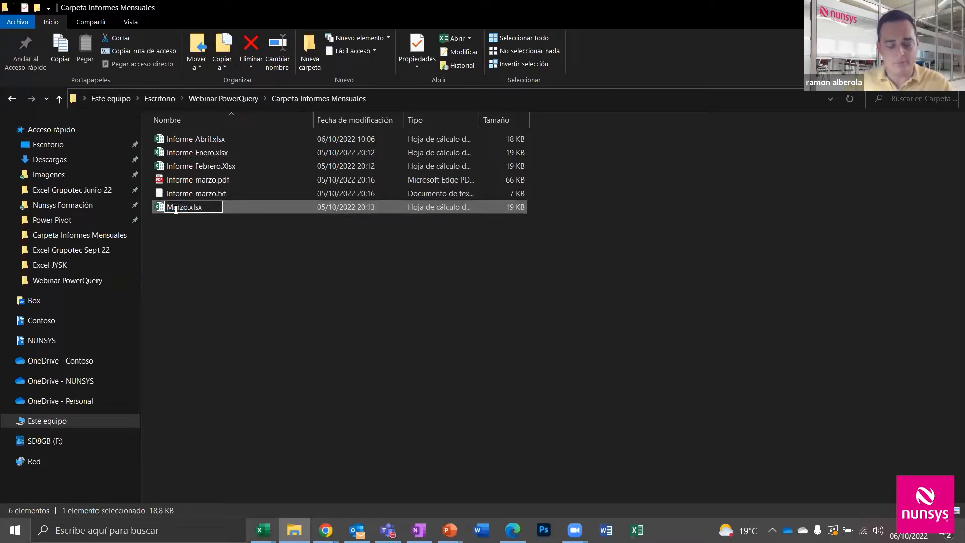
type("iNFORME")
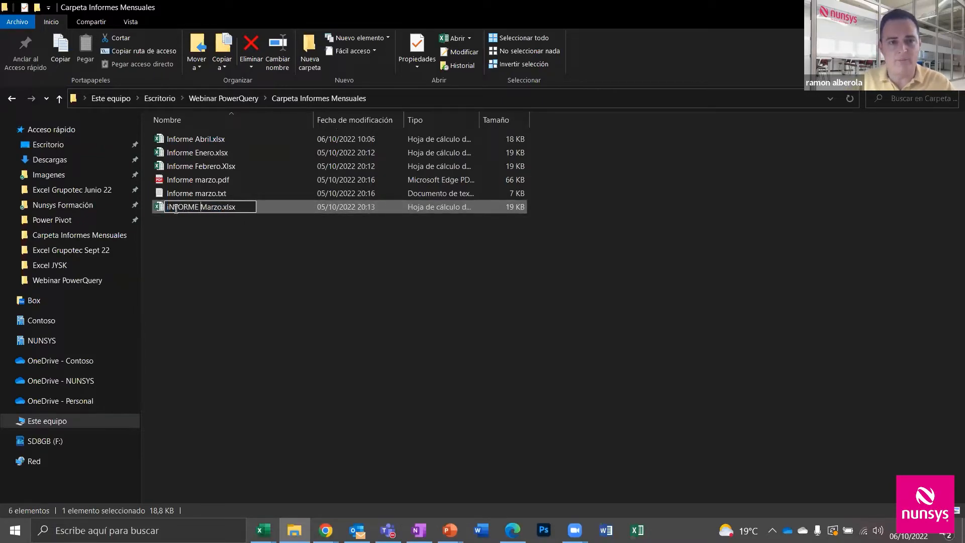
key("Return")
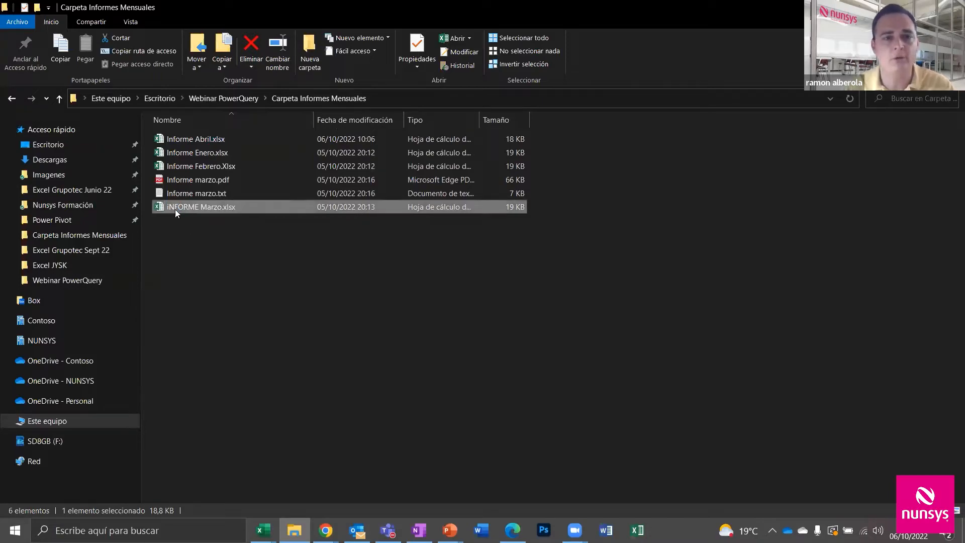
left_click(259, 258)
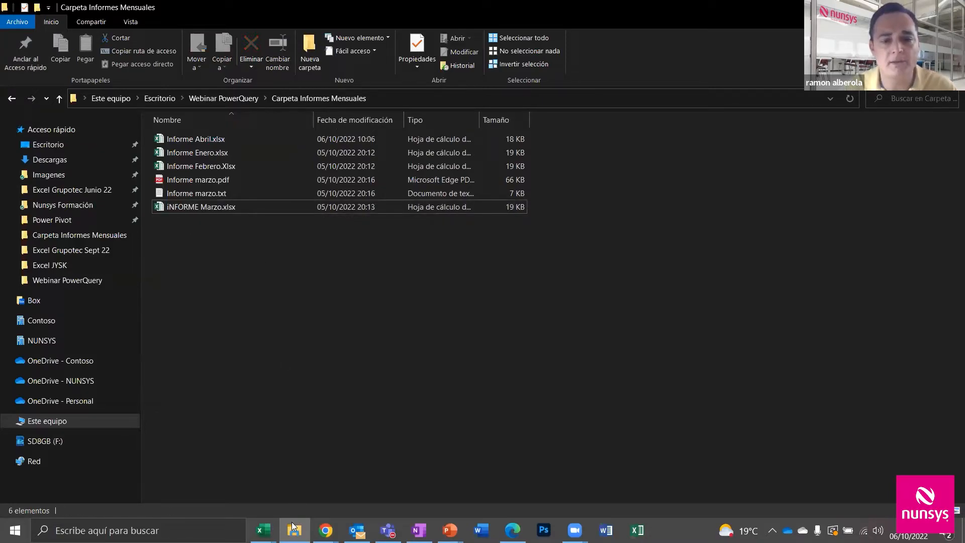
left_click(263, 530)
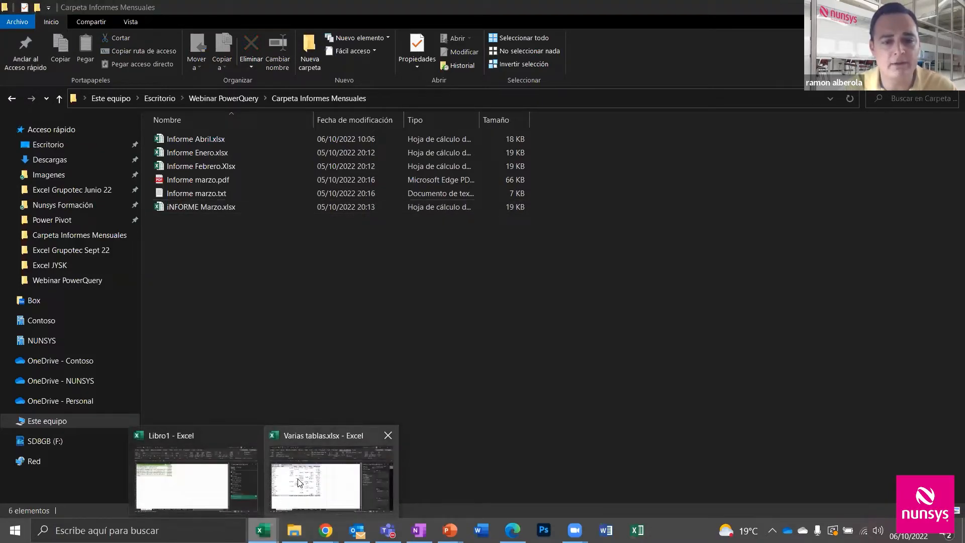
Refresh the pivot in Varias tablas.xlsx so the March report lifts the total to 611.572 €
left_click(194, 483)
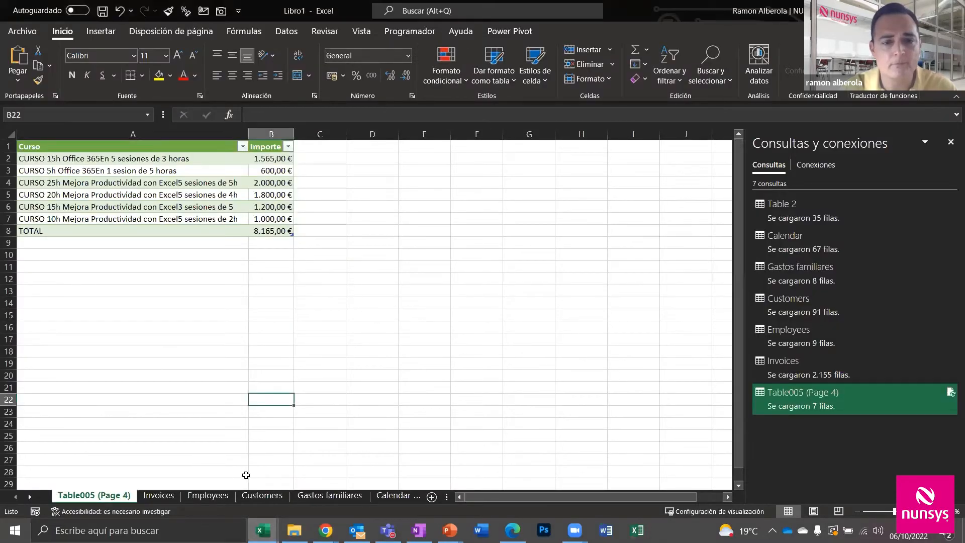
left_click(262, 530)
left_click(336, 478)
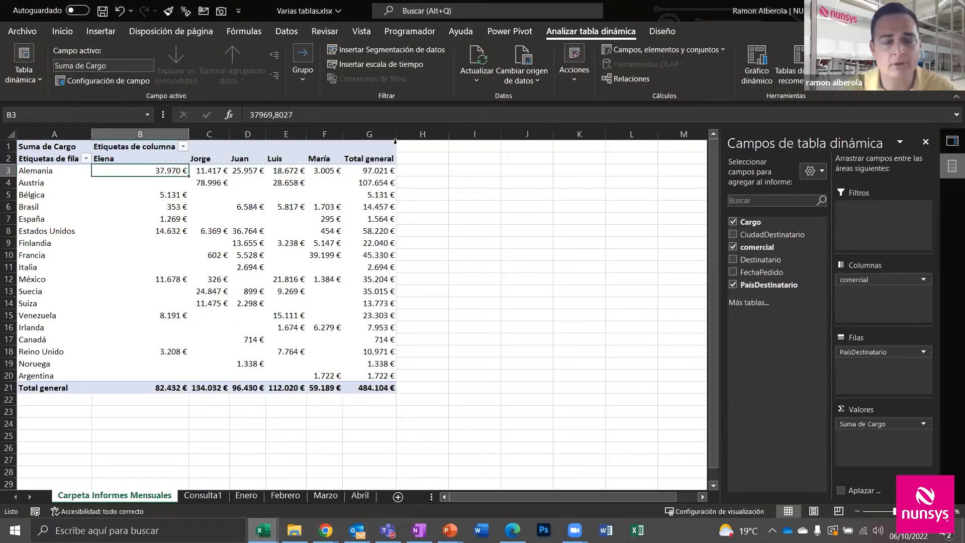
left_click(480, 53)
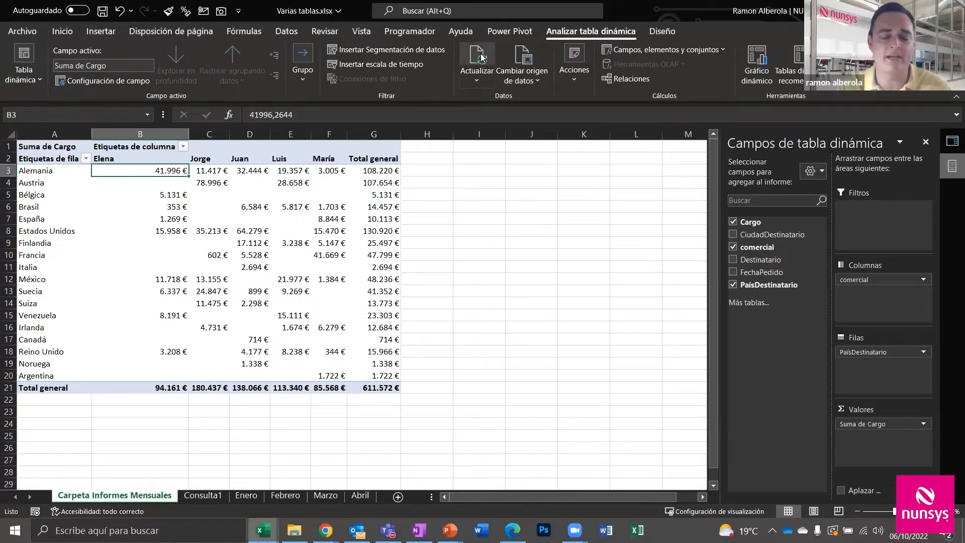
mouse_move(333, 207)
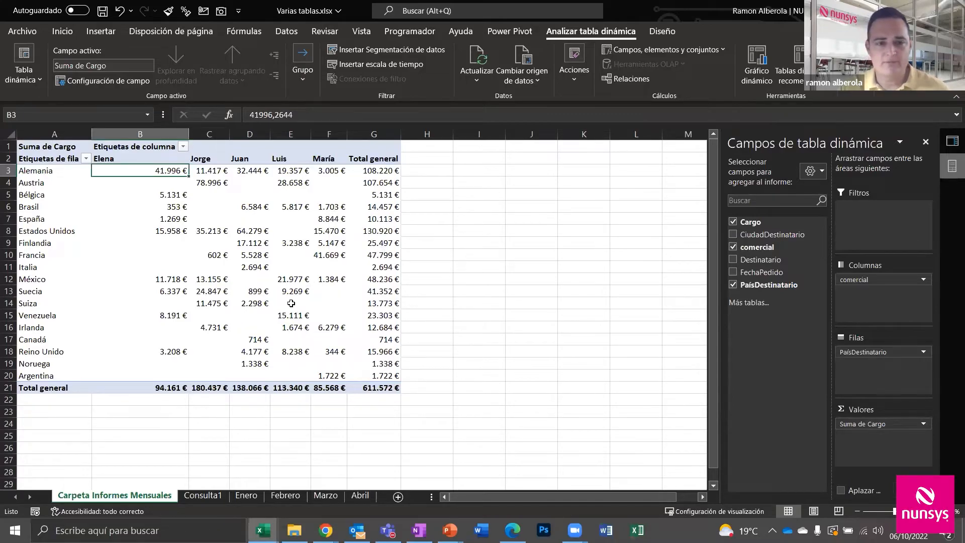
Open Tabla mal formateada.xlsx from the recent workbooks list
left_click(29, 33)
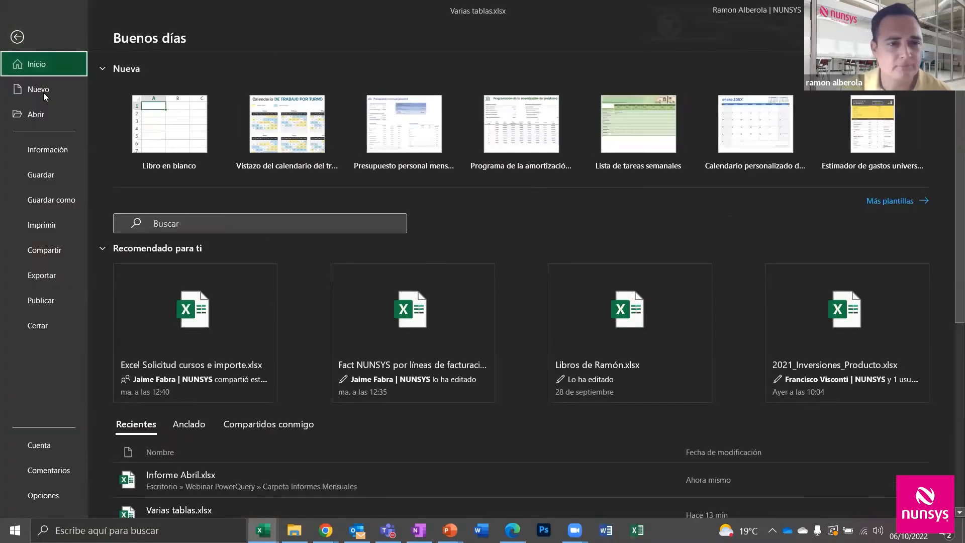
left_click(37, 114)
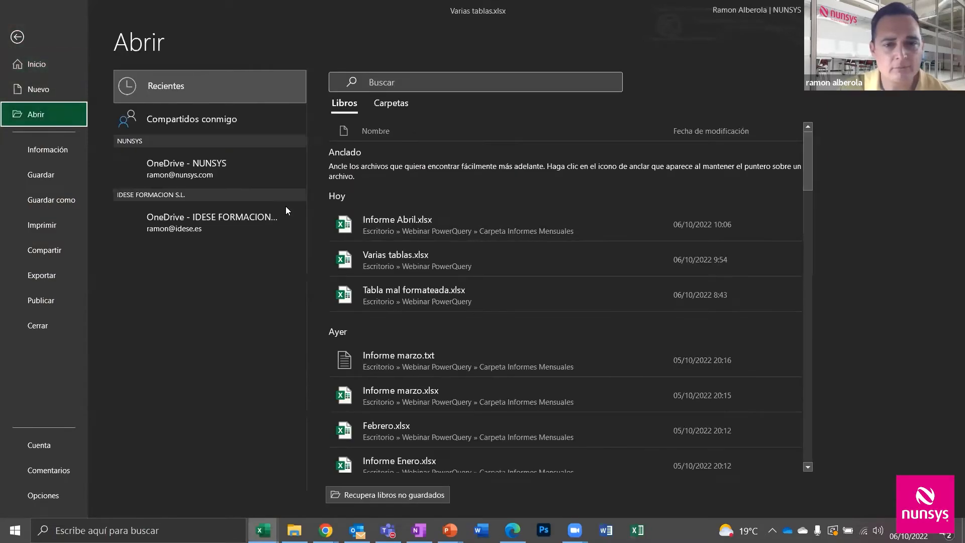
left_click(407, 294)
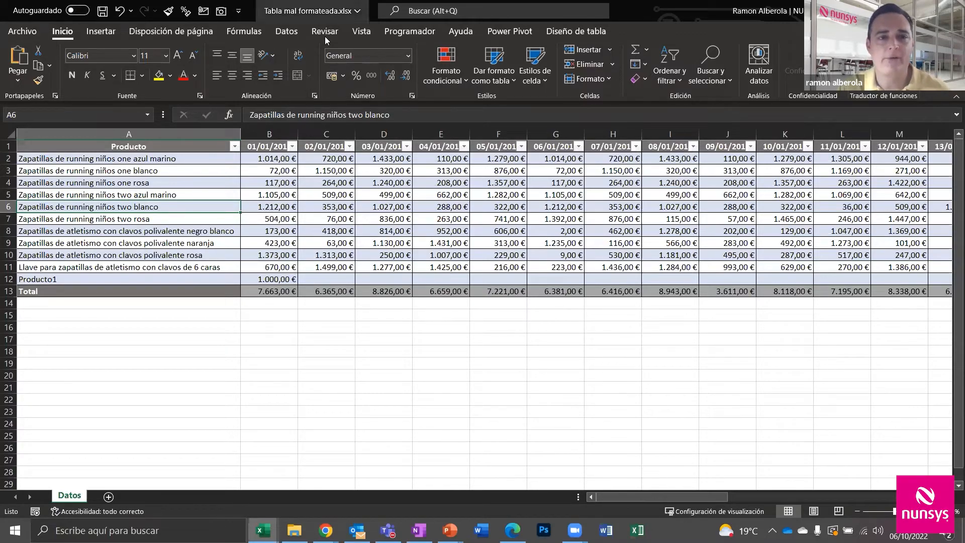
Send the product sales table to Power Query with De una tabla o rango
left_click(281, 32)
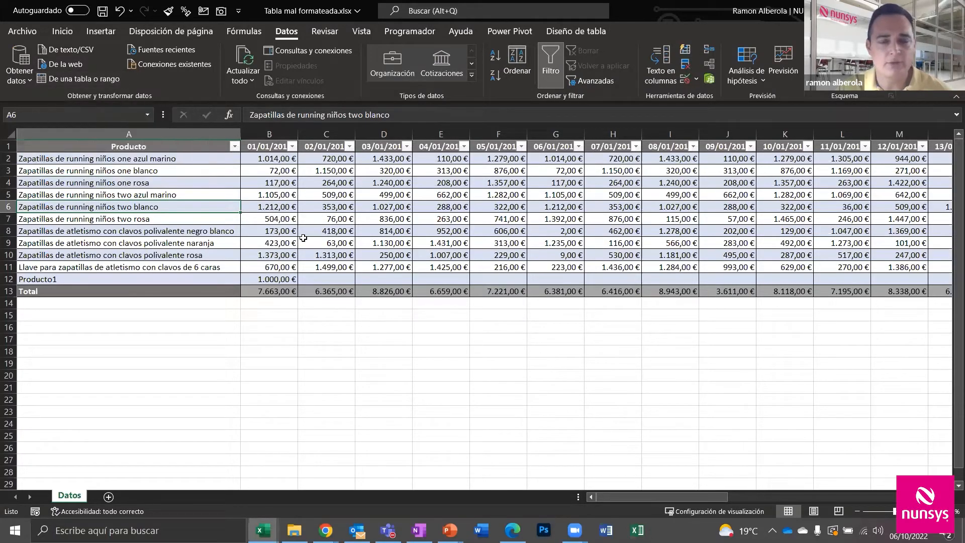
left_click(79, 81)
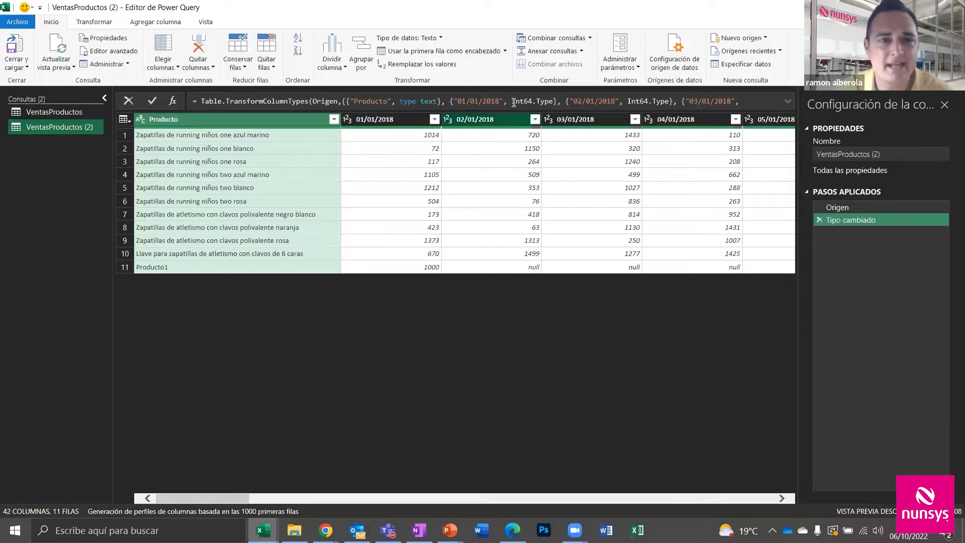
Look over the Transformar tab's unpivot column options without applying any
left_click(95, 22)
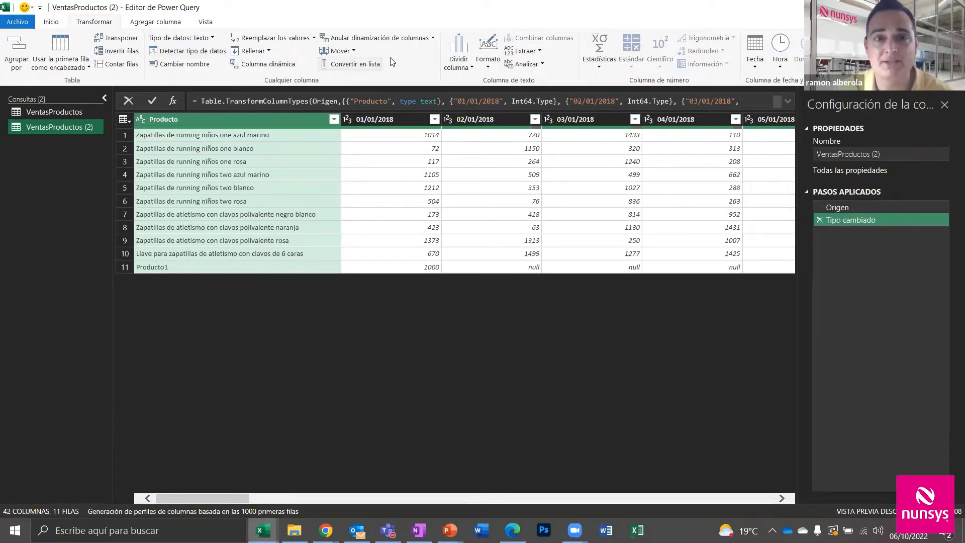
left_click(433, 39)
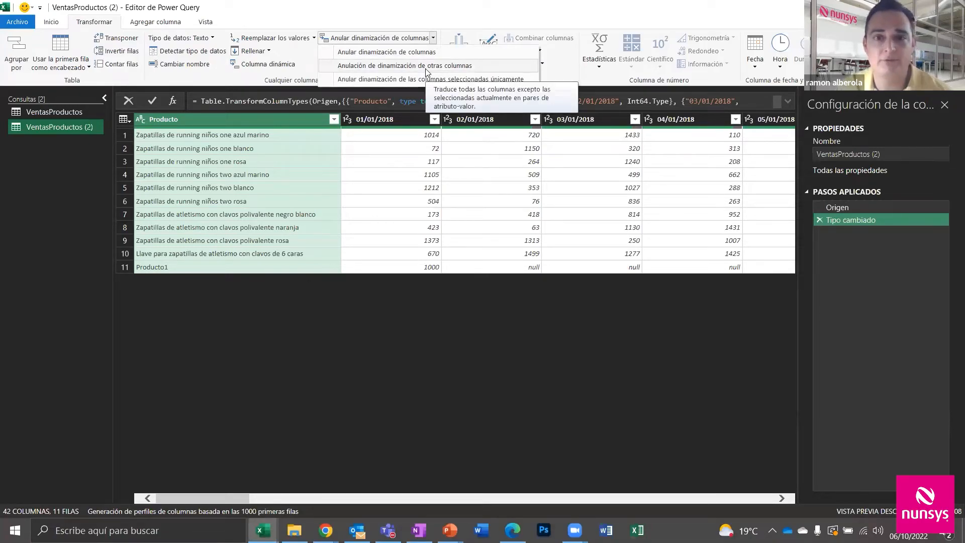
left_click(449, 13)
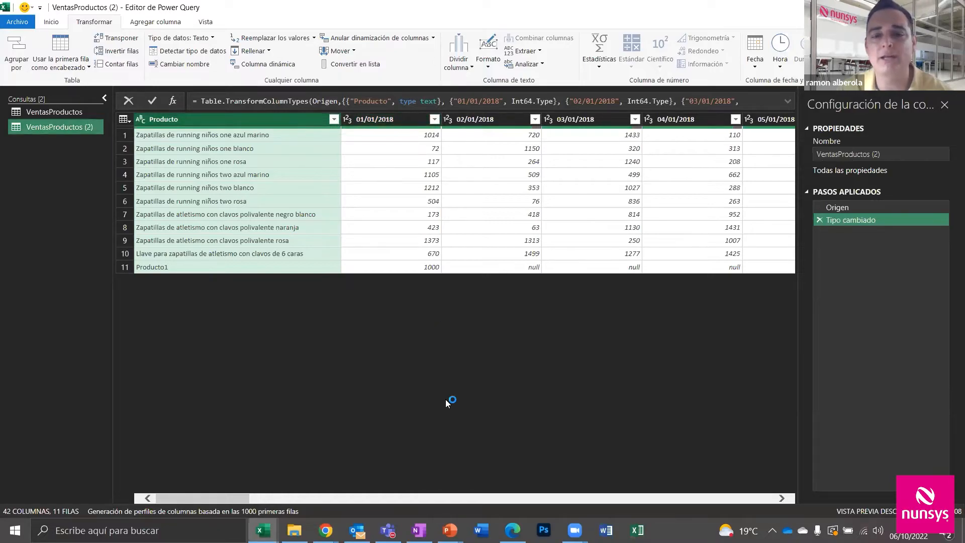
Unpivot every column except Producto into Atributo and Valor, giving 411 rows
left_click(478, 498)
left_click(660, 498)
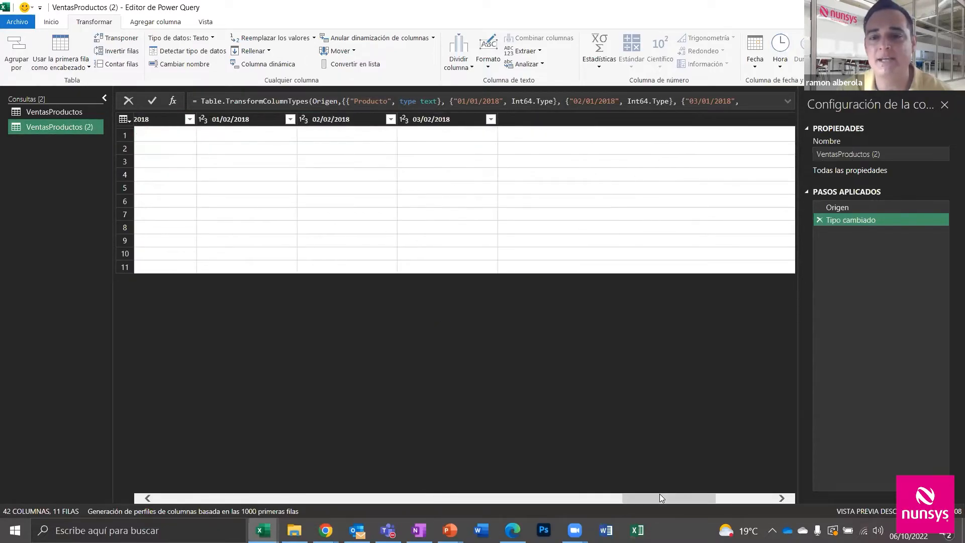
left_click(744, 498)
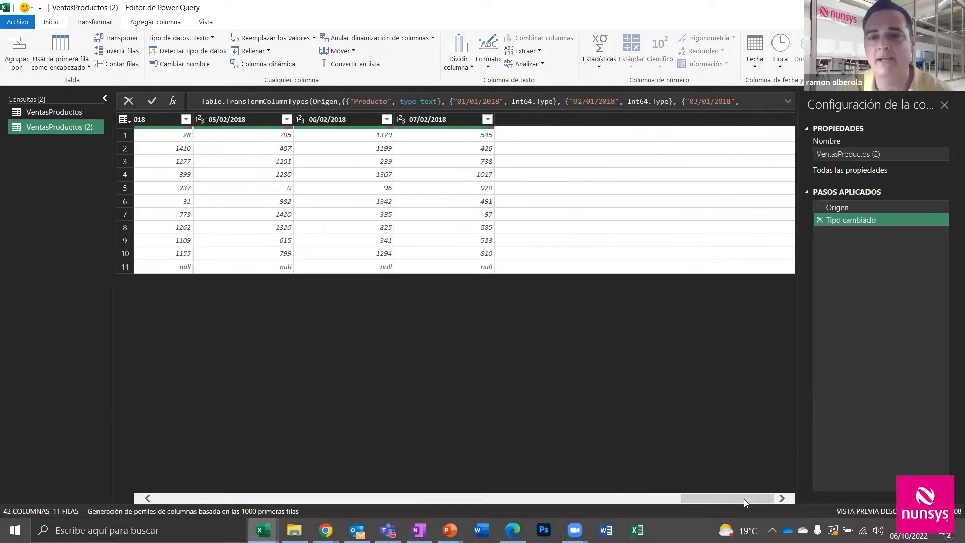
left_click_drag(744, 498, 710, 499)
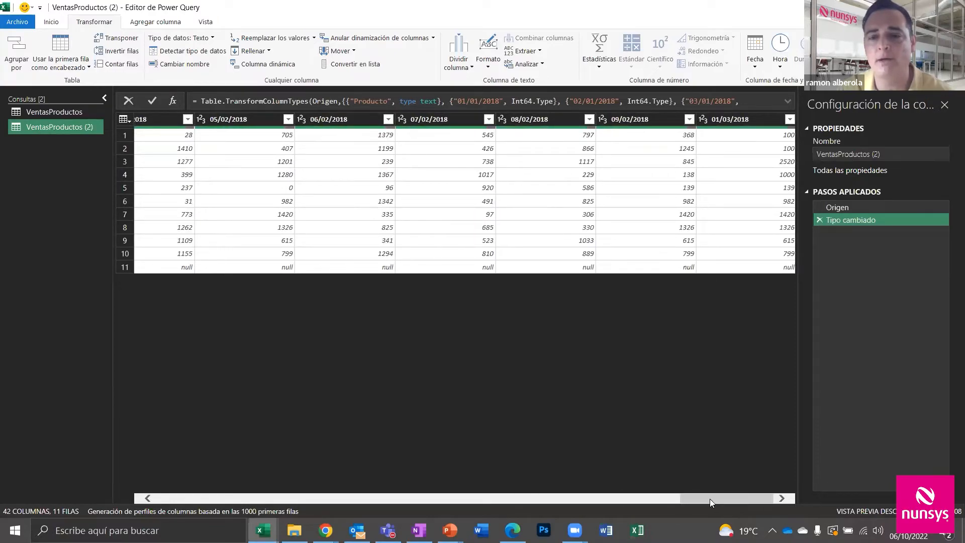
left_click(652, 498)
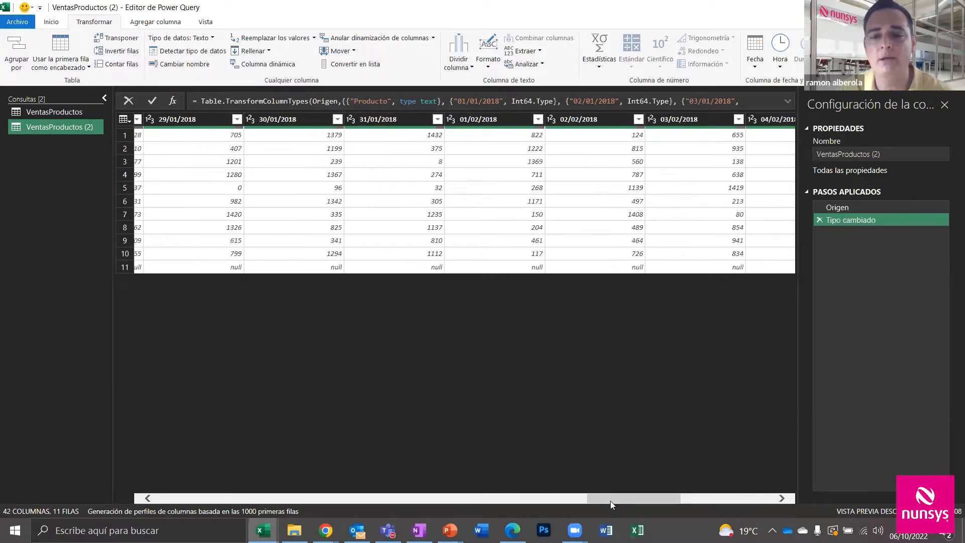
left_click_drag(610, 501, 178, 499)
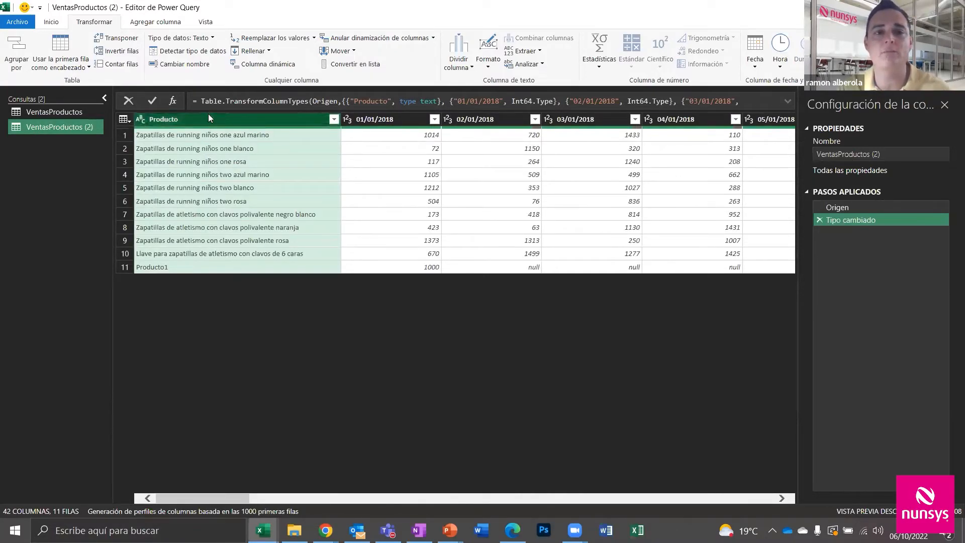
left_click(433, 38)
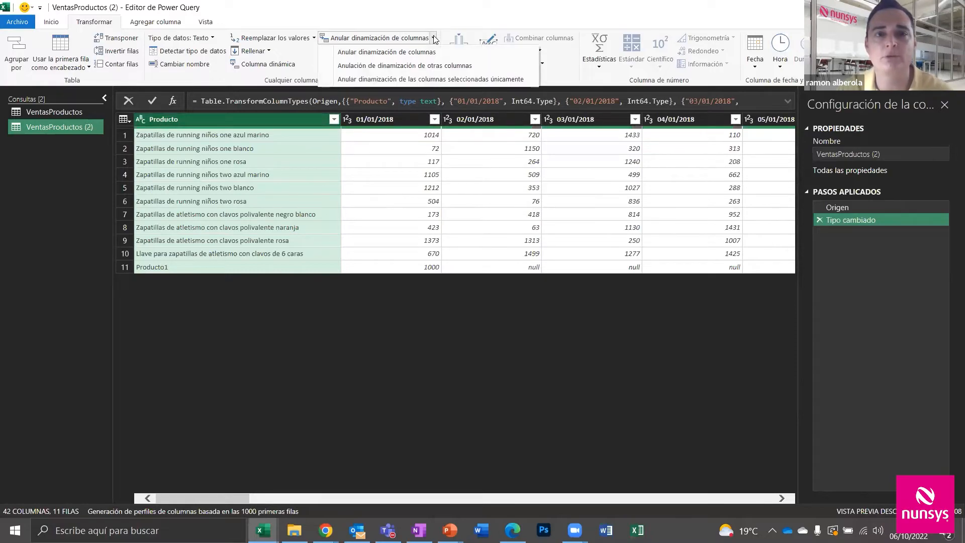
left_click(416, 66)
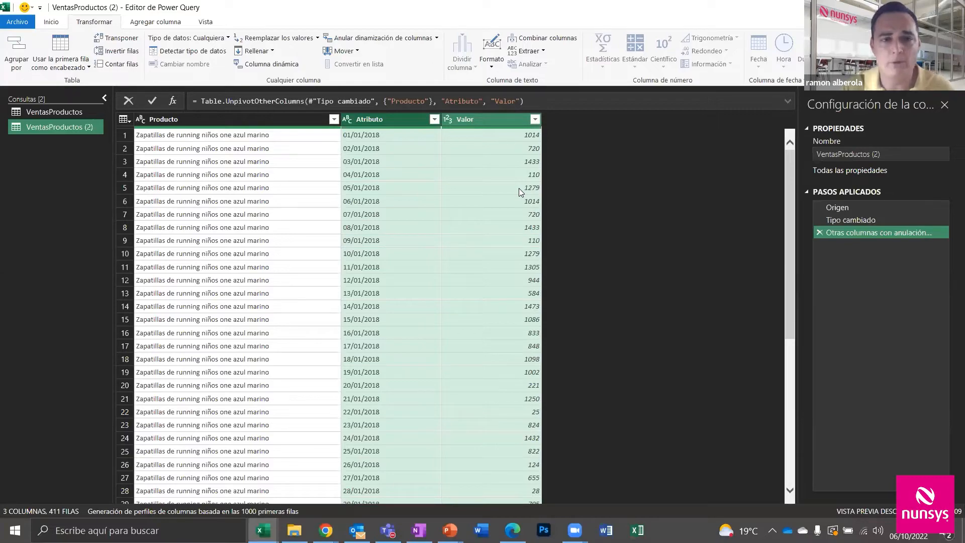
Change the Atributo column type to Fecha and the Valor column type to Moneda
left_click(346, 119)
left_click(388, 199)
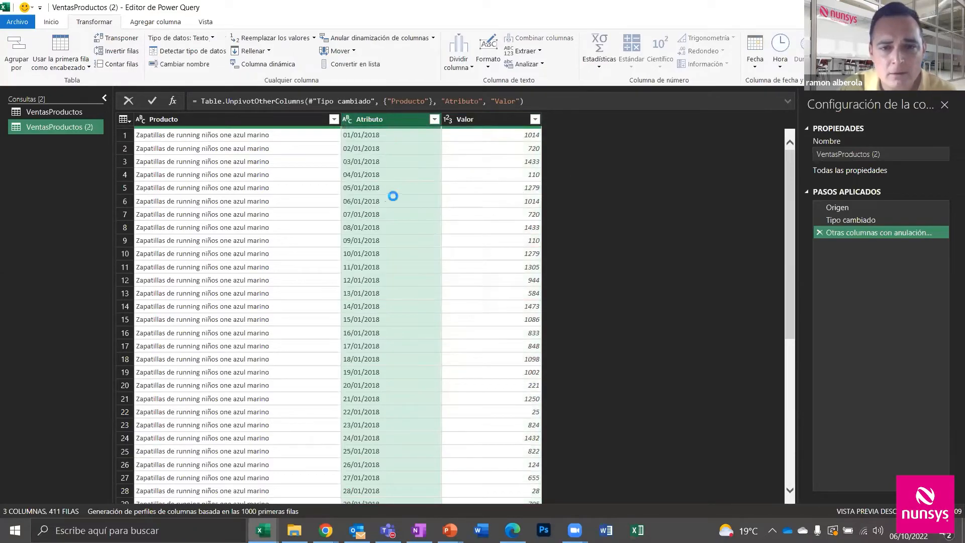
left_click(447, 121)
left_click(473, 146)
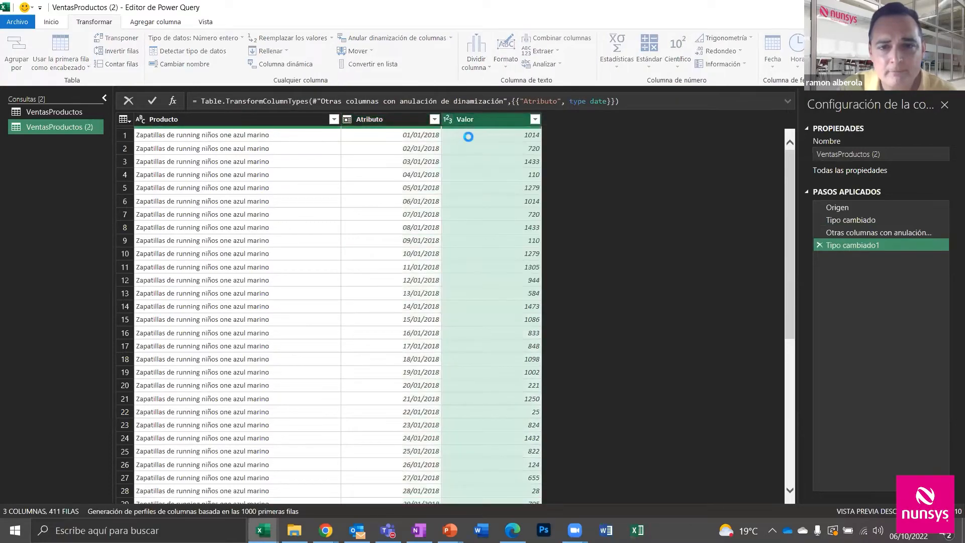
Add a Nombre del mes column from Atributo's dates, showing enero, febrero and marzo
left_click(396, 119)
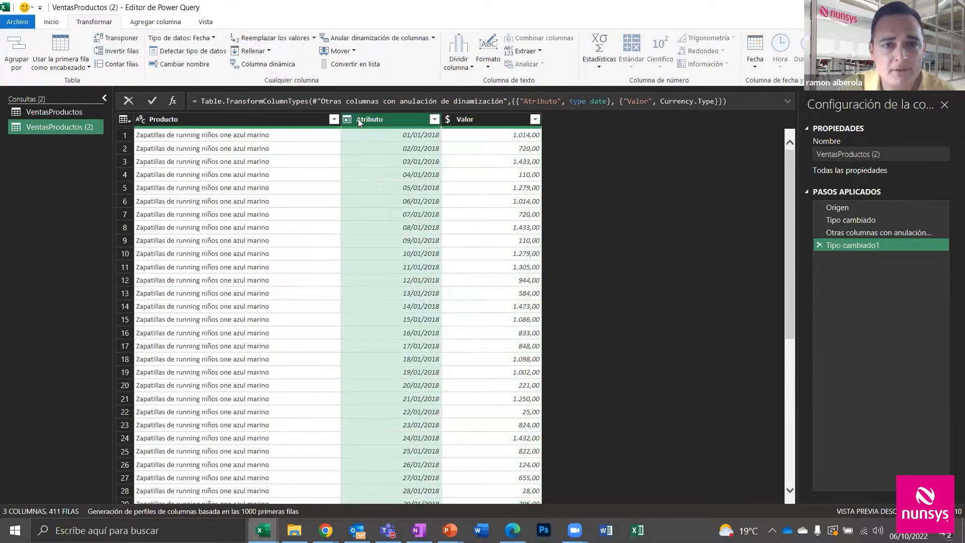
left_click(152, 24)
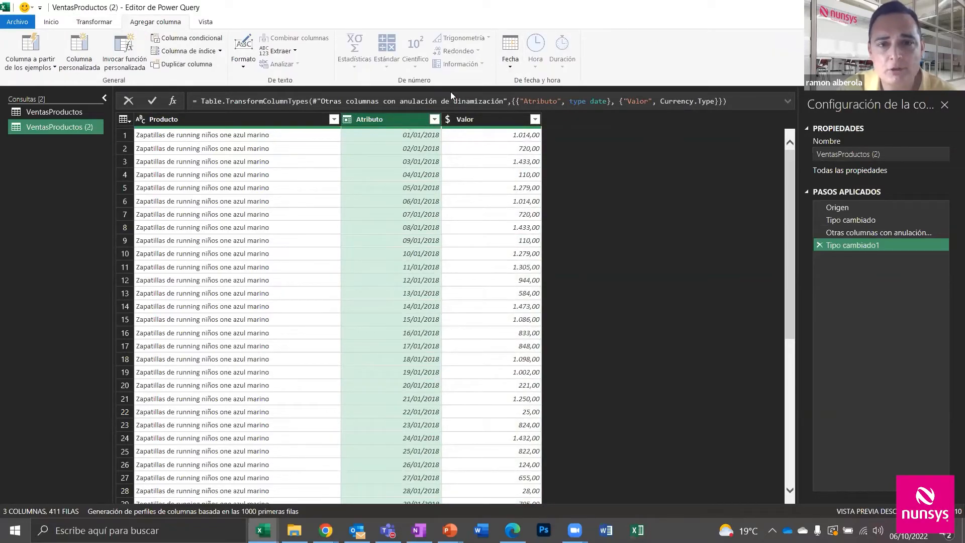
left_click(511, 59)
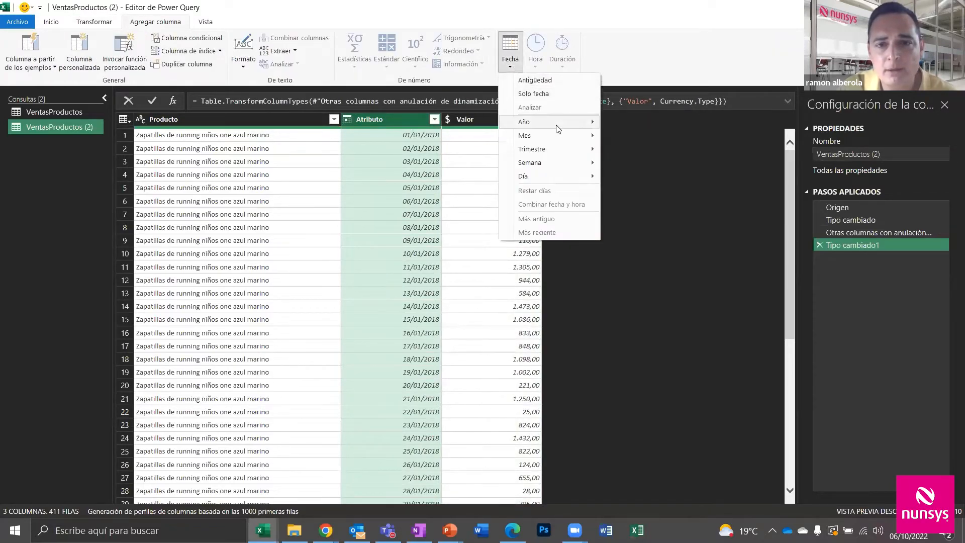
mouse_move(573, 136)
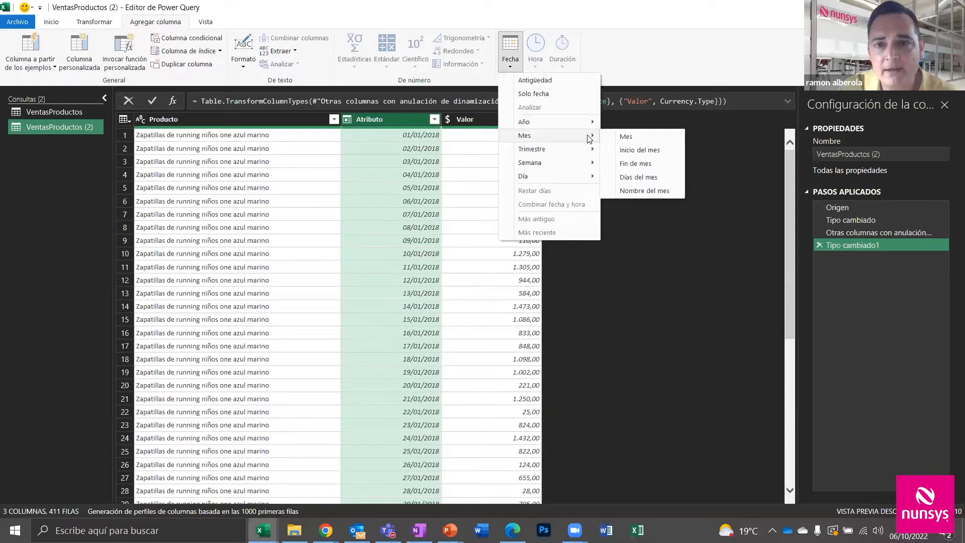
left_click(631, 191)
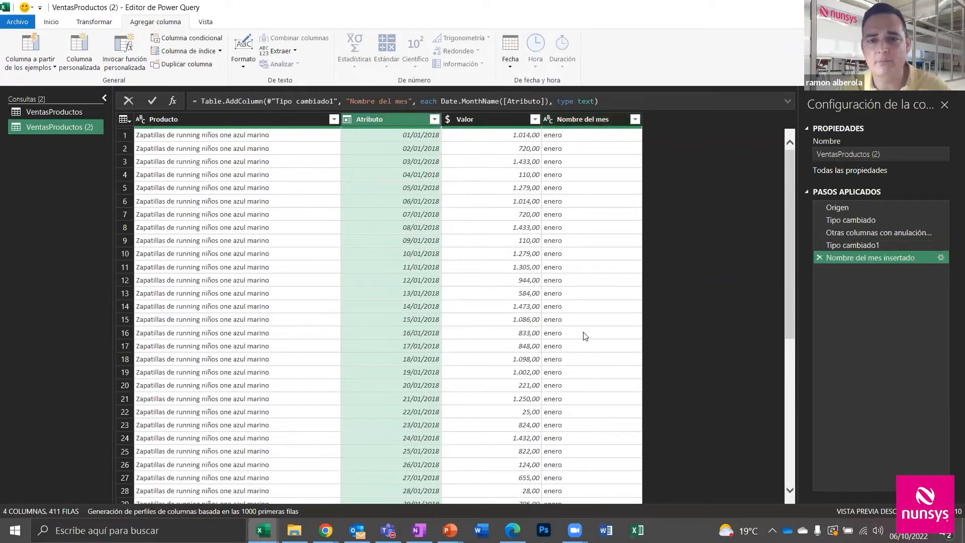
scroll(577, 386, "down", 5)
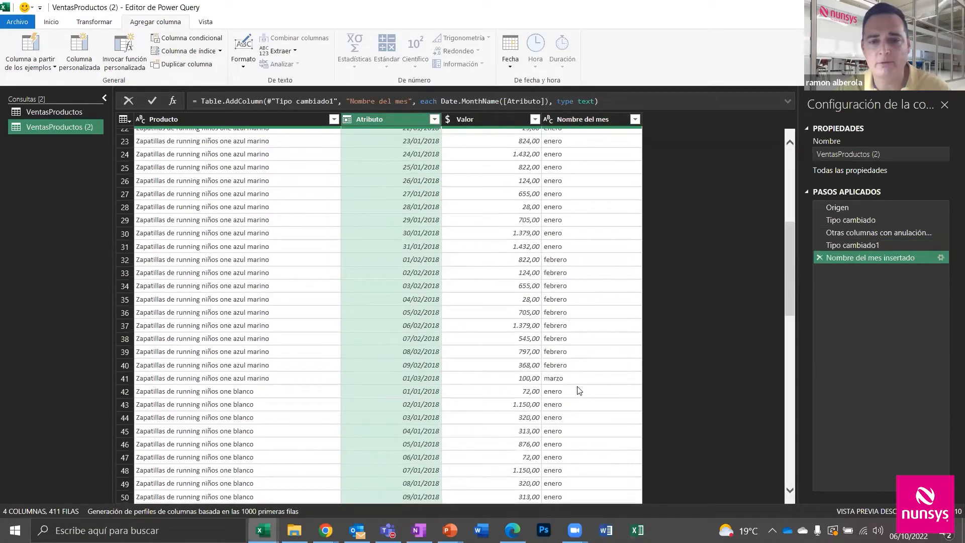
scroll(578, 386, "up", 5)
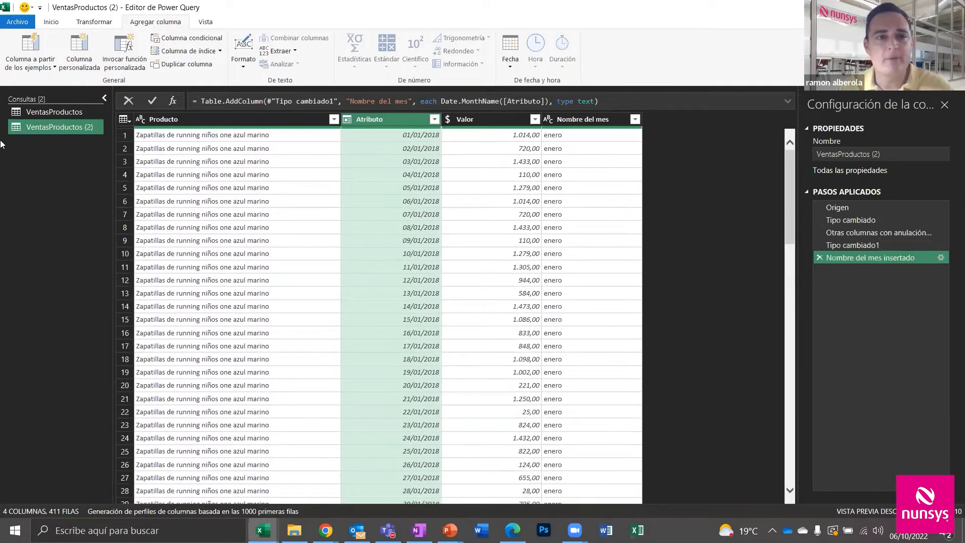
Close and load the query as a pivot table report on a new worksheet
left_click(50, 22)
left_click(17, 65)
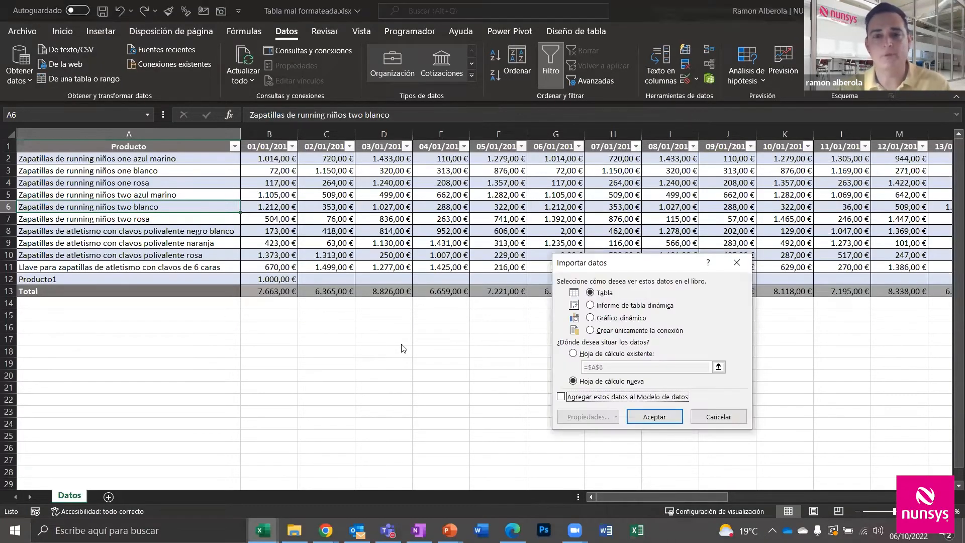
left_click(605, 304)
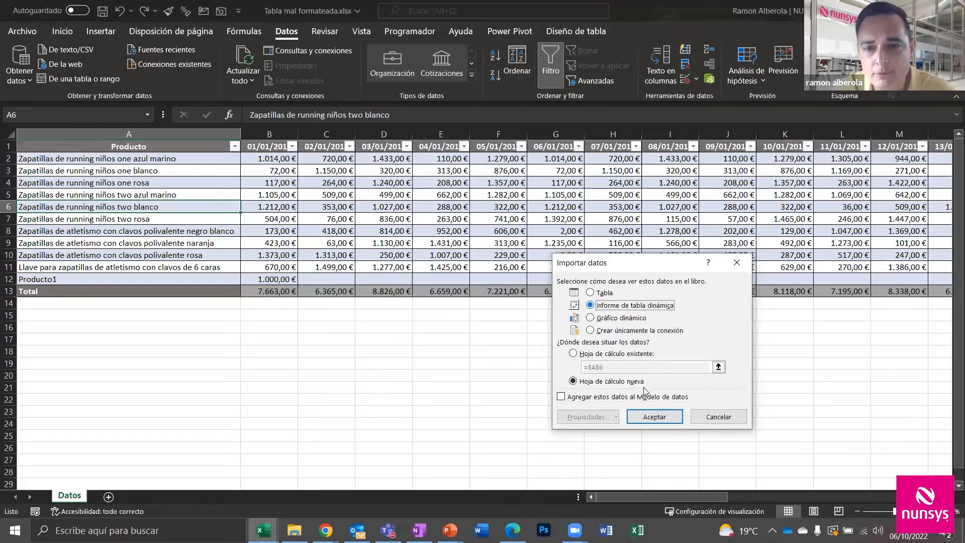
left_click(654, 416)
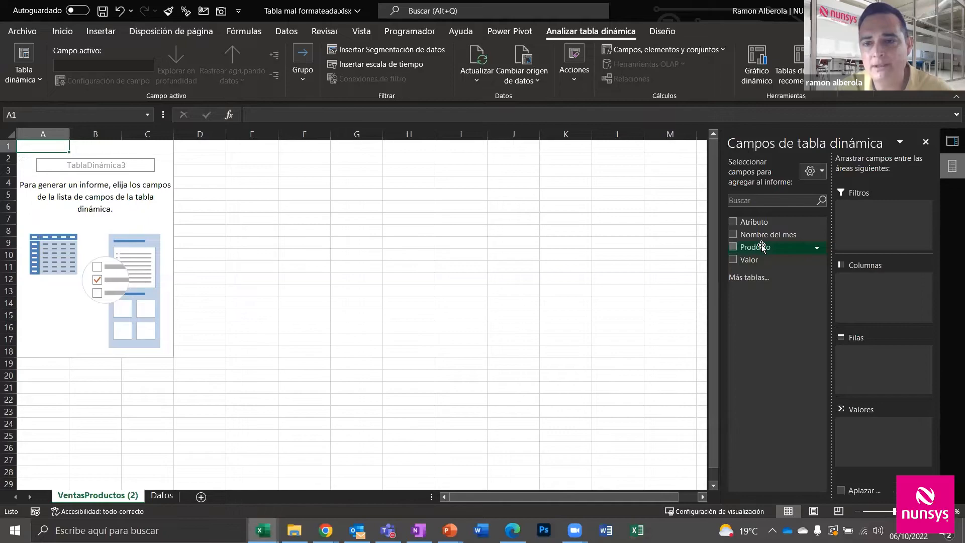
Put Producto in the pivot's rows and sum Valor in its values
left_click_drag(757, 247, 862, 368)
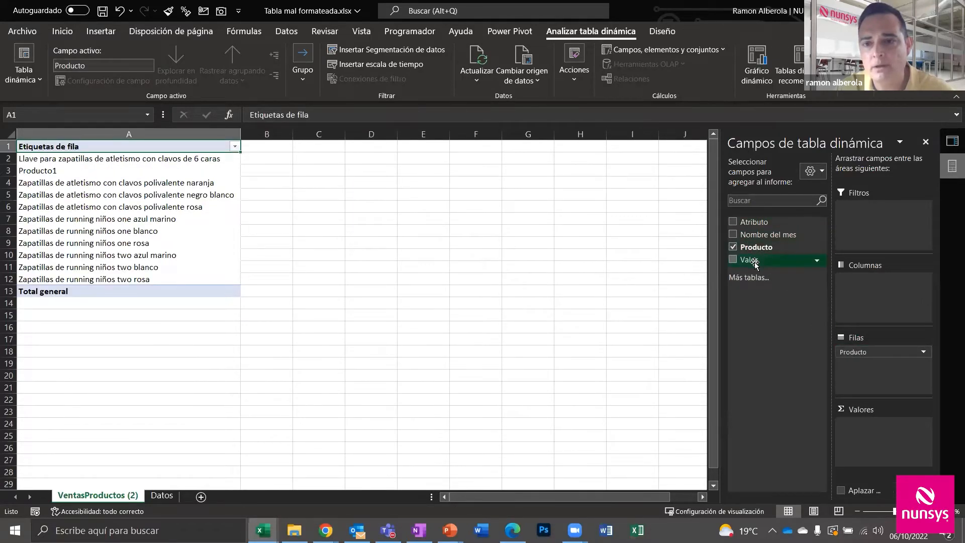
left_click_drag(754, 260, 900, 442)
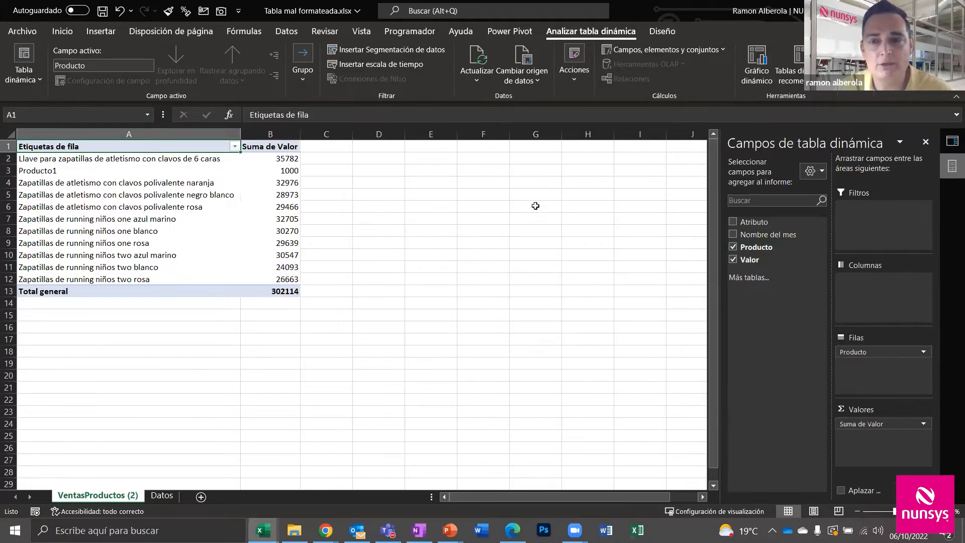
right_click(758, 234)
Add a Nombre del mes slicer beside the pivot, test febrero and marzo, then reselect all months
left_click(800, 304)
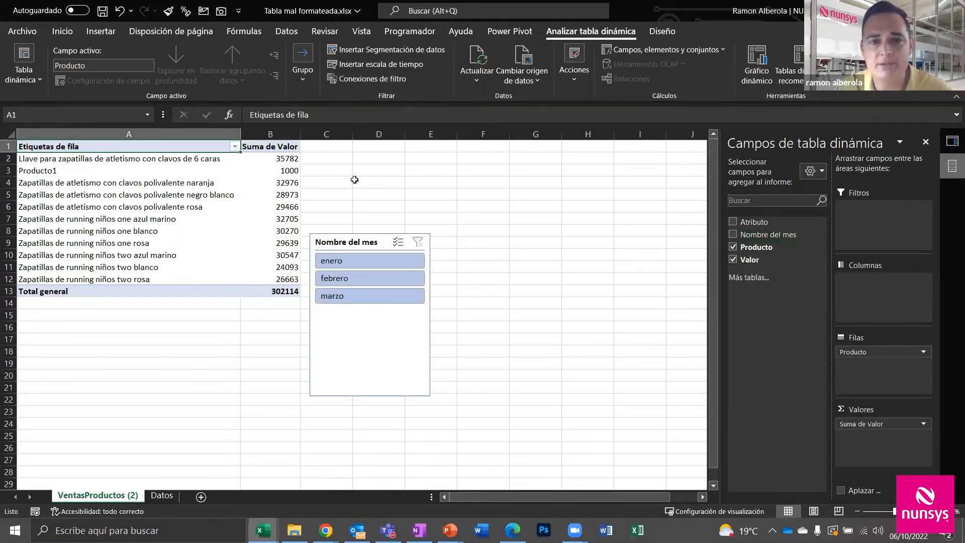
left_click_drag(367, 241, 461, 211)
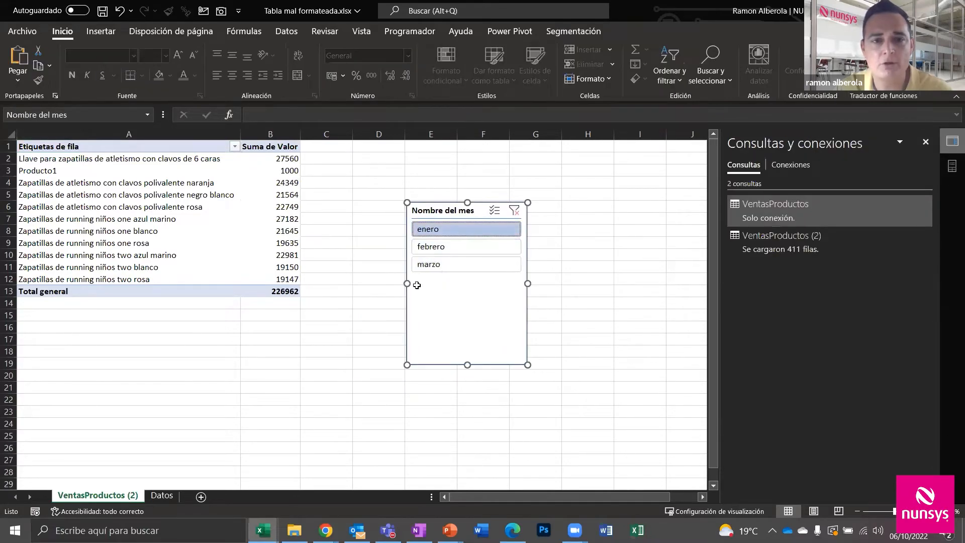
left_click(445, 246)
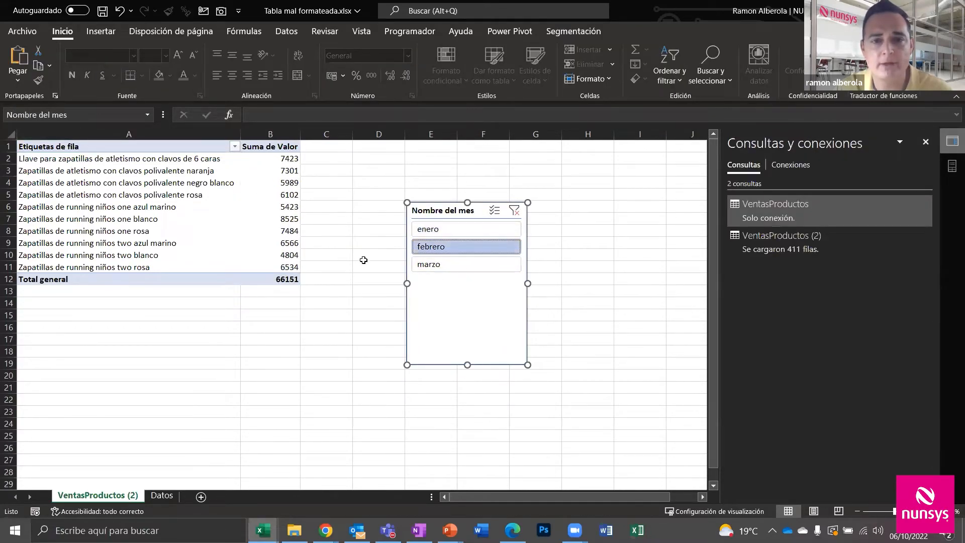
left_click(467, 270)
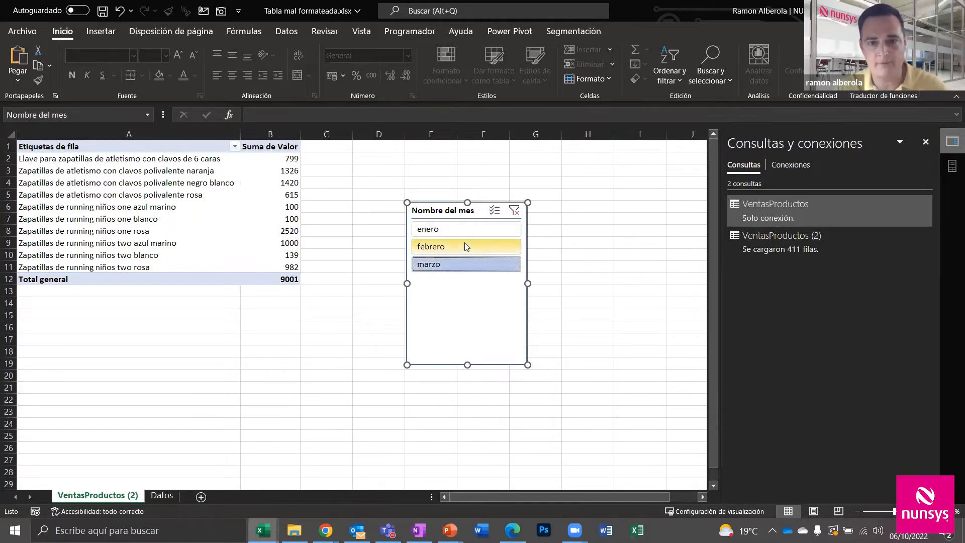
left_click(465, 227, "shift")
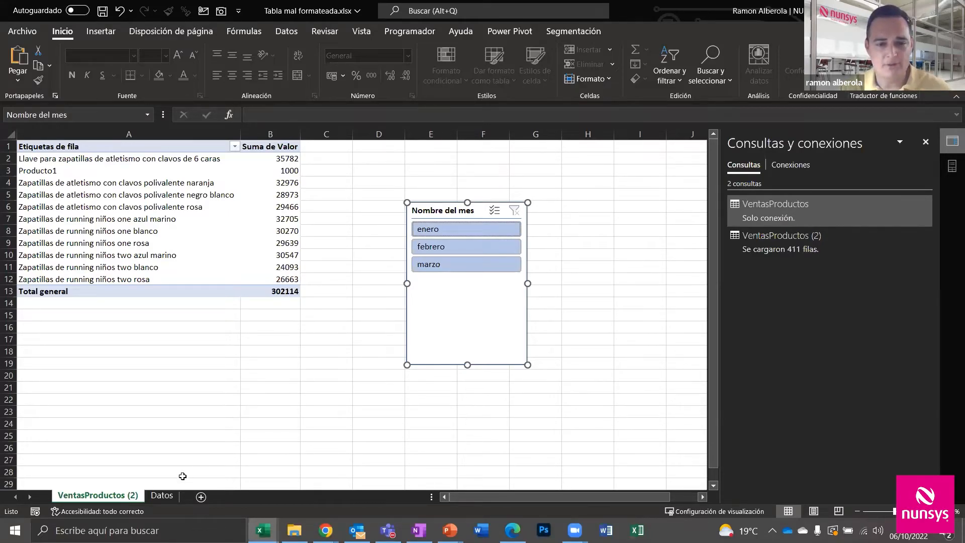
left_click(161, 496)
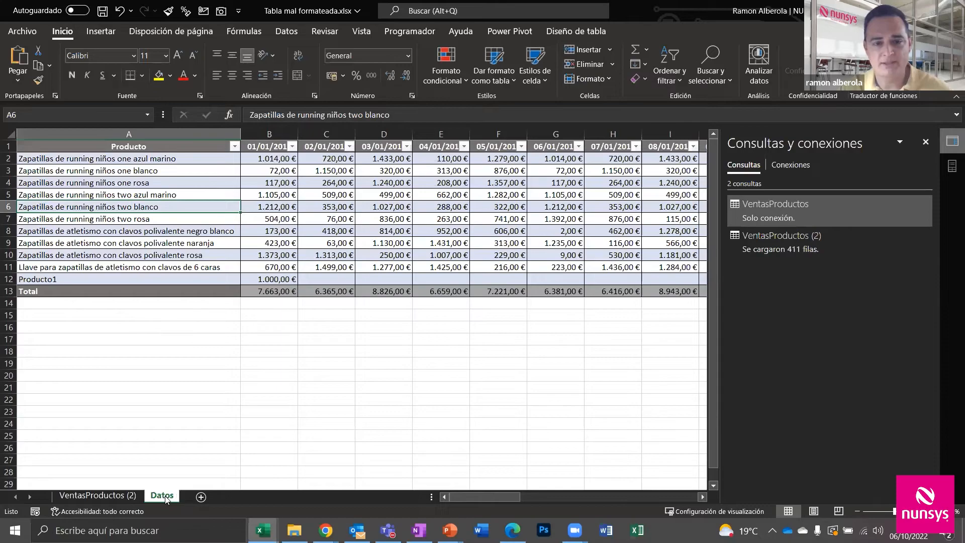
left_click(103, 497)
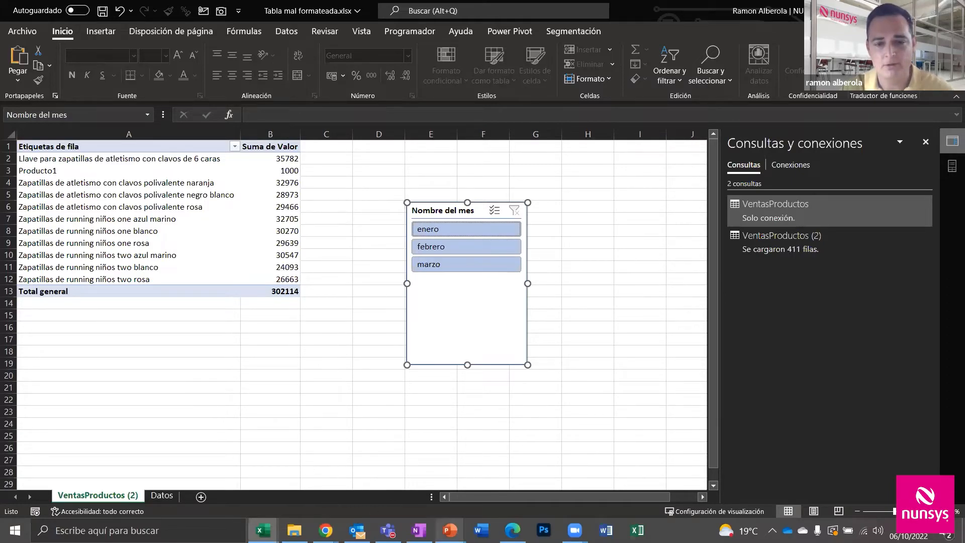
Bring up the Webinar PowerQuery slideshow and advance two slides to 'Ruegos y preguntas'
mouse_move(450, 530)
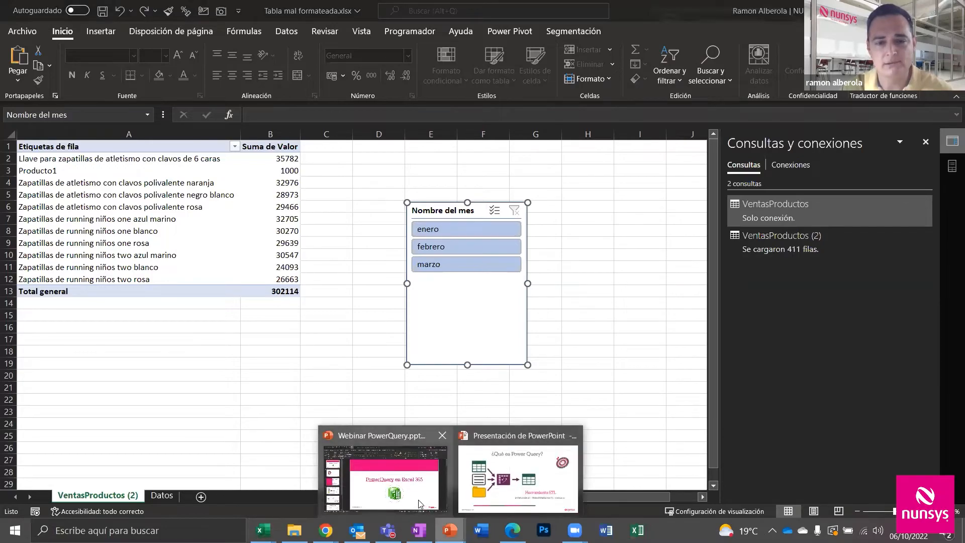
left_click(486, 473)
left_click(236, 316)
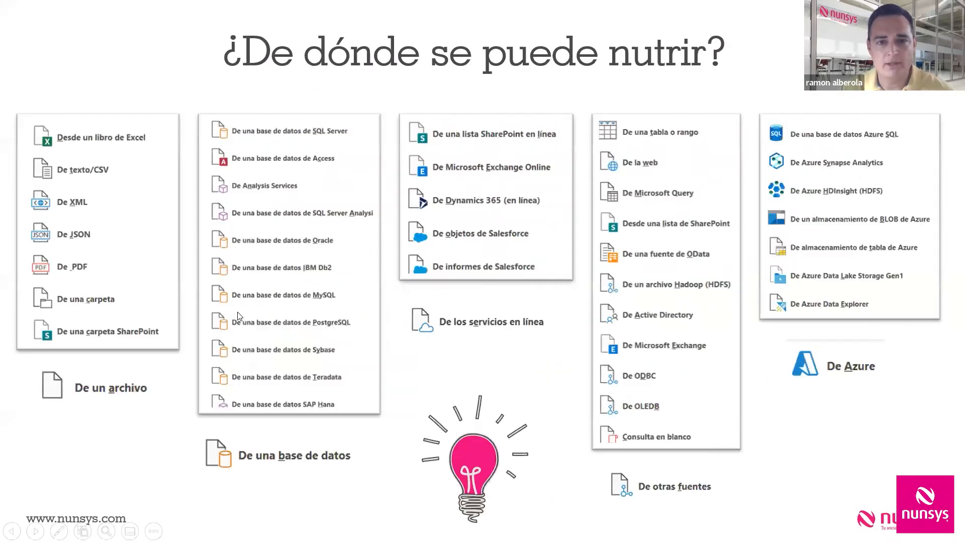
left_click(238, 316)
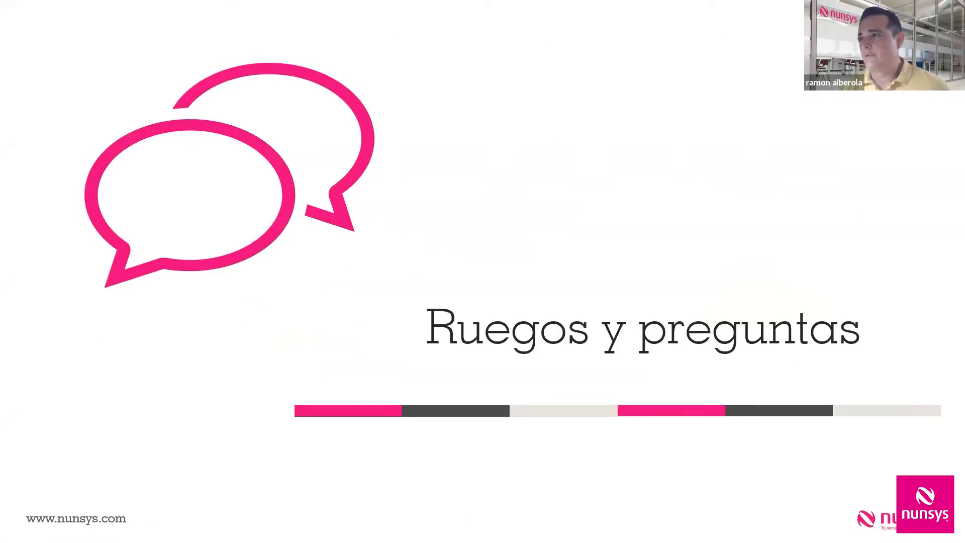